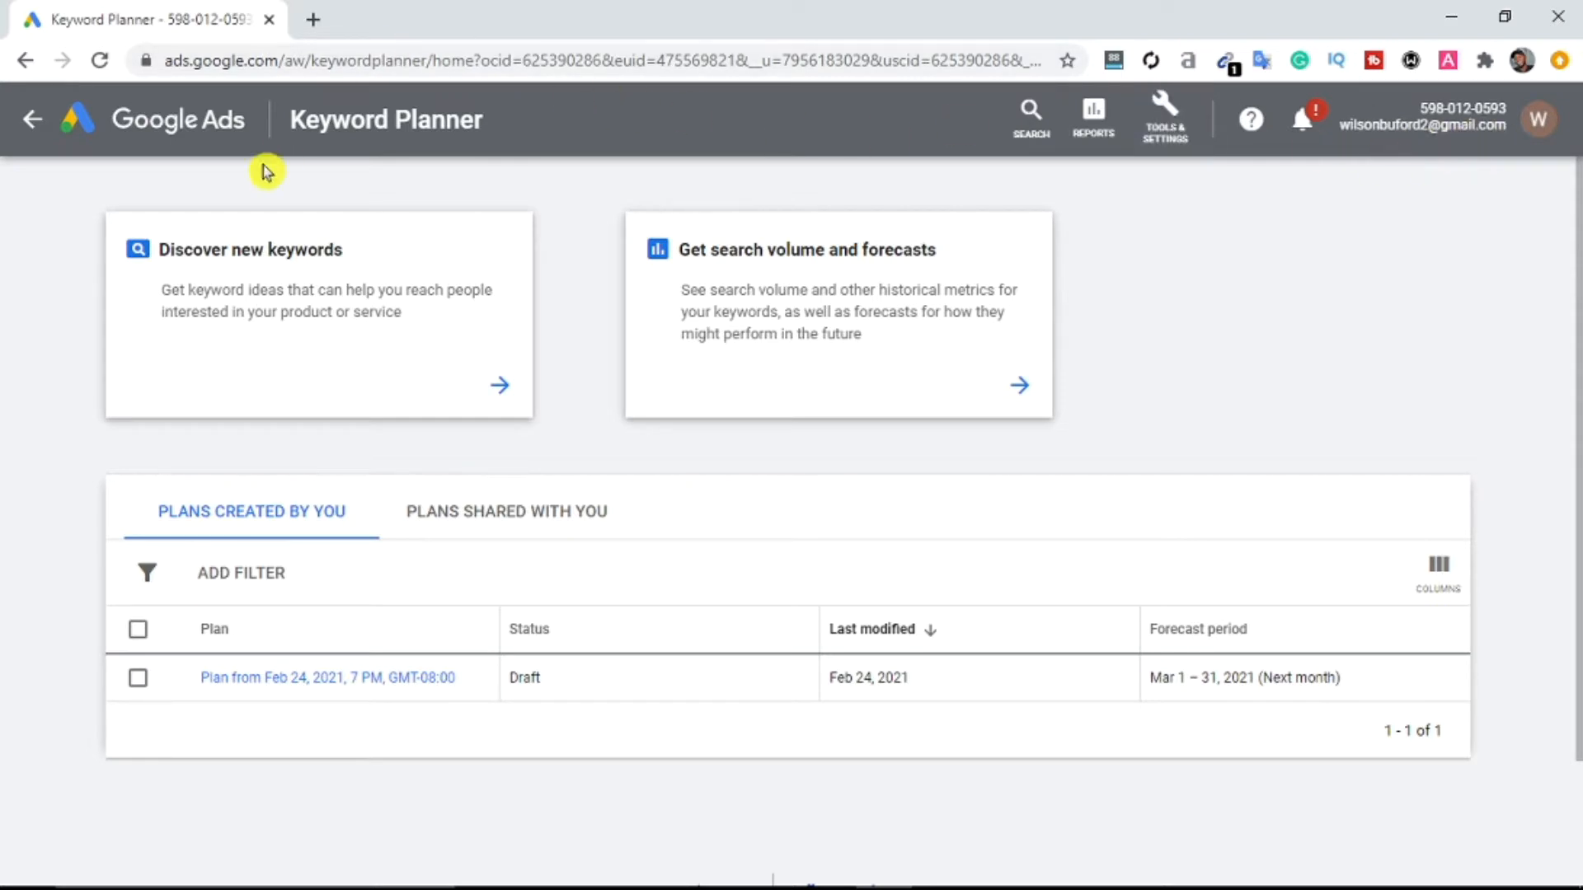
# Search Google for "keyword planner" in a new browser tab, view the results, and close that tab
pyautogui.click(312, 19)
pyautogui.click(682, 485)
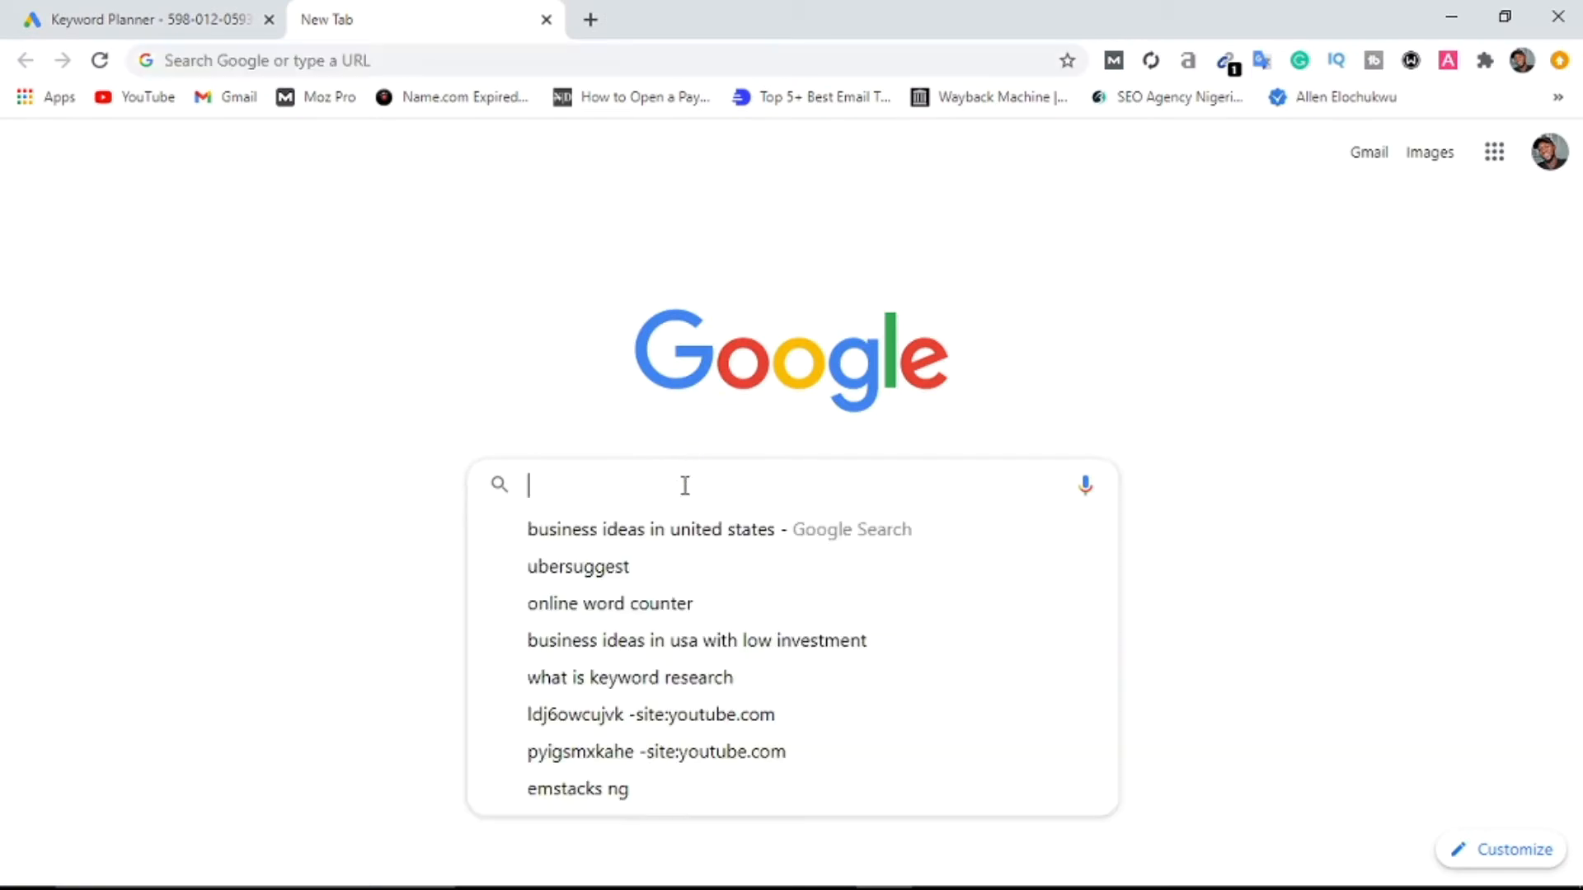
pyautogui.write('go')
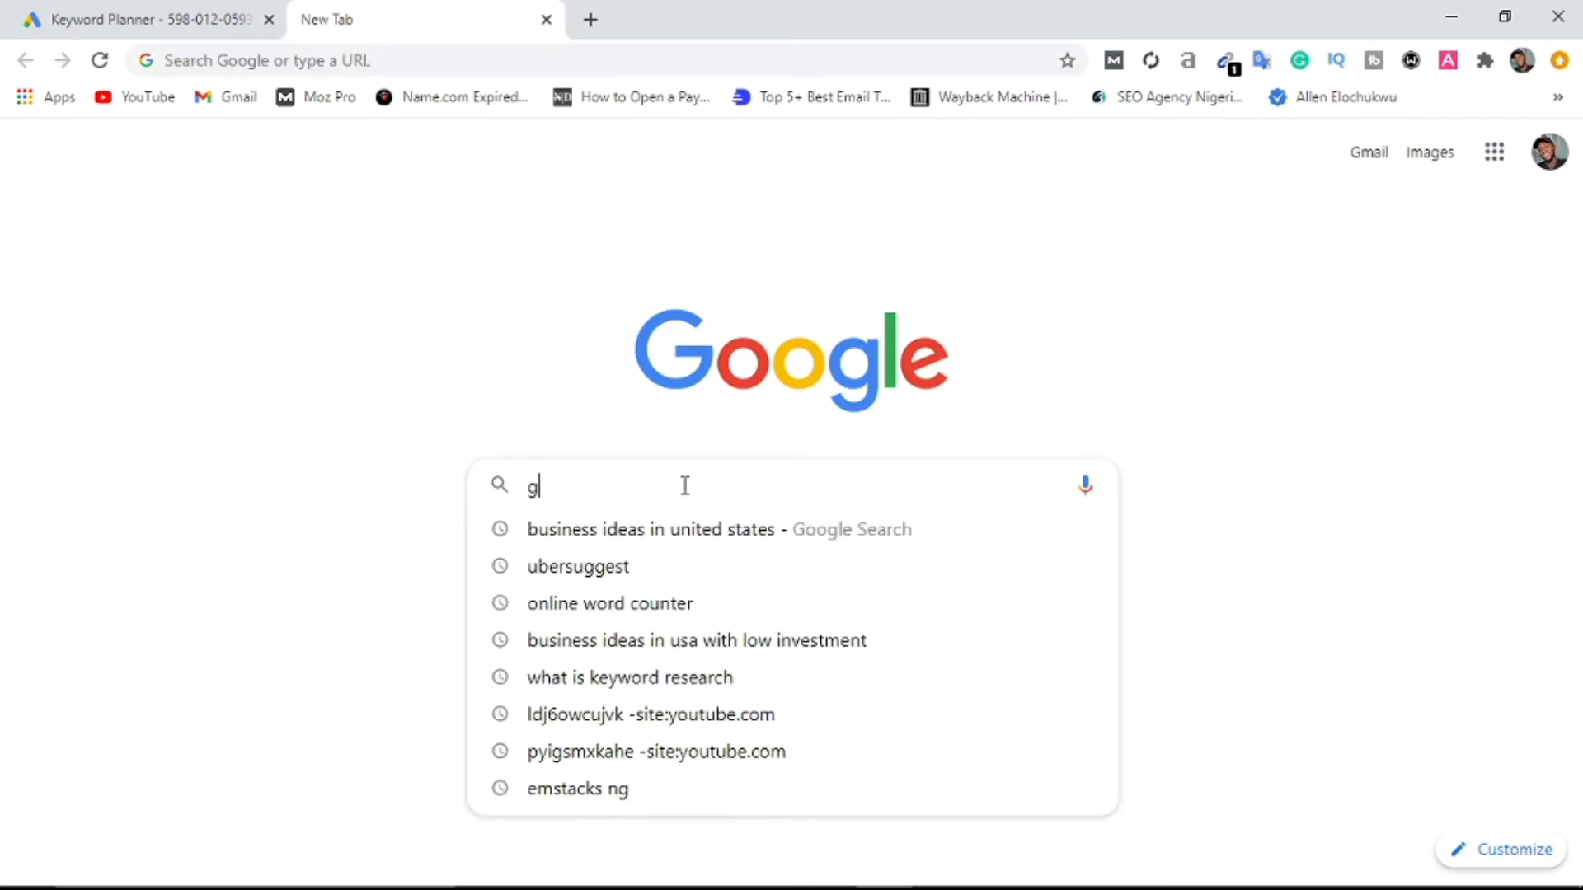
pyautogui.press('BackSpace')
pyautogui.press('BackSpace')
pyautogui.press('BackSpace')
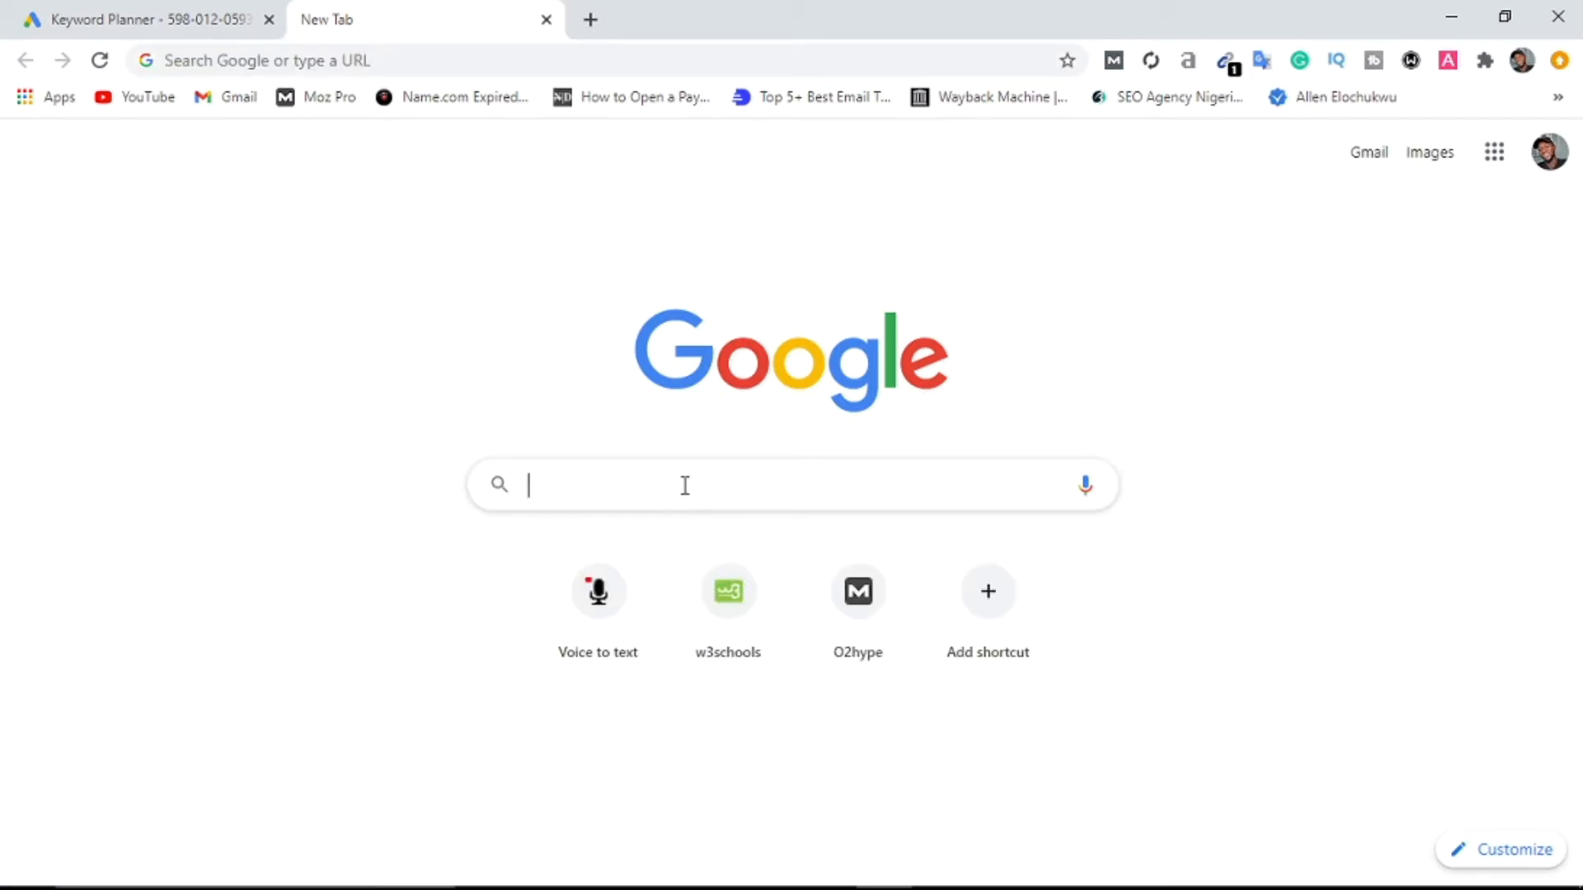
pyautogui.write('ke')
pyautogui.press('Return')
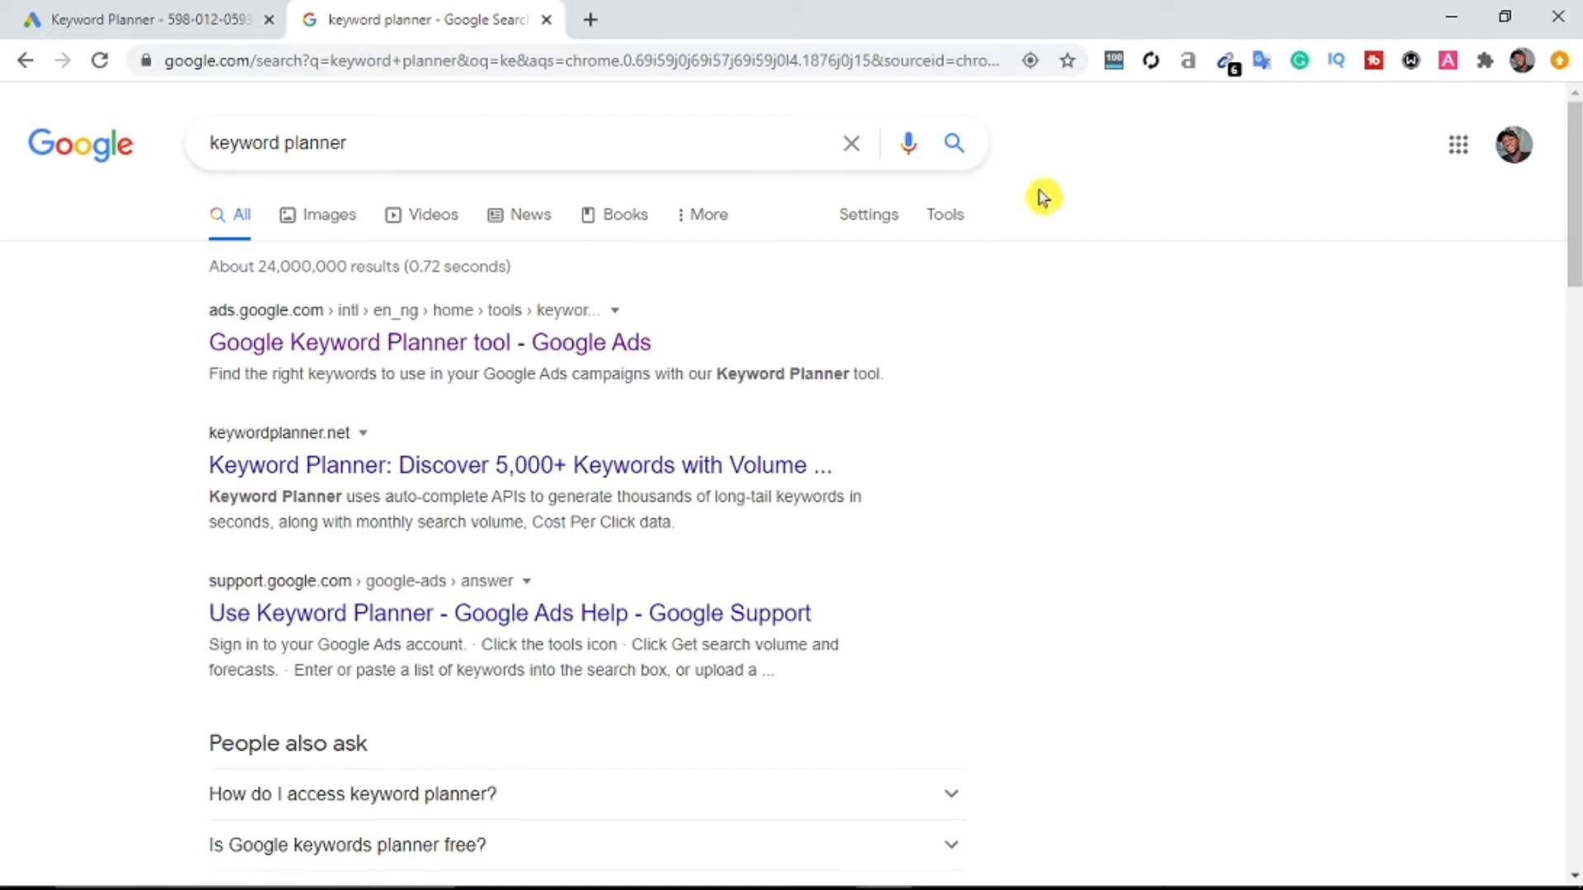
pyautogui.click(545, 21)
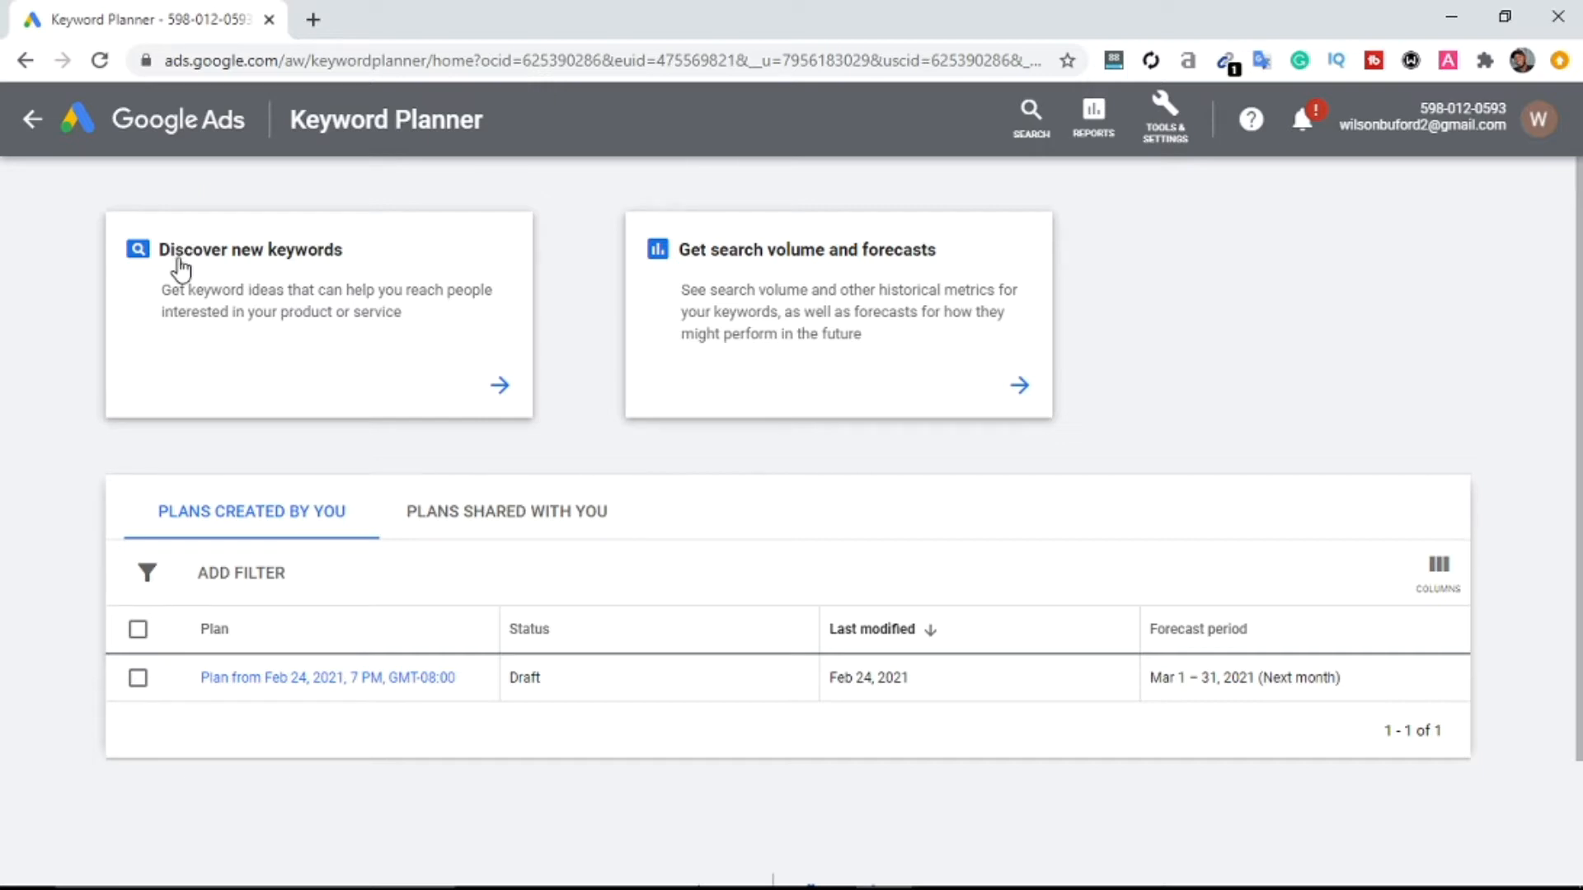
# Discover new keywords from the seed keyword "How to", keeping English and United States, and get the results
pyautogui.click(239, 276)
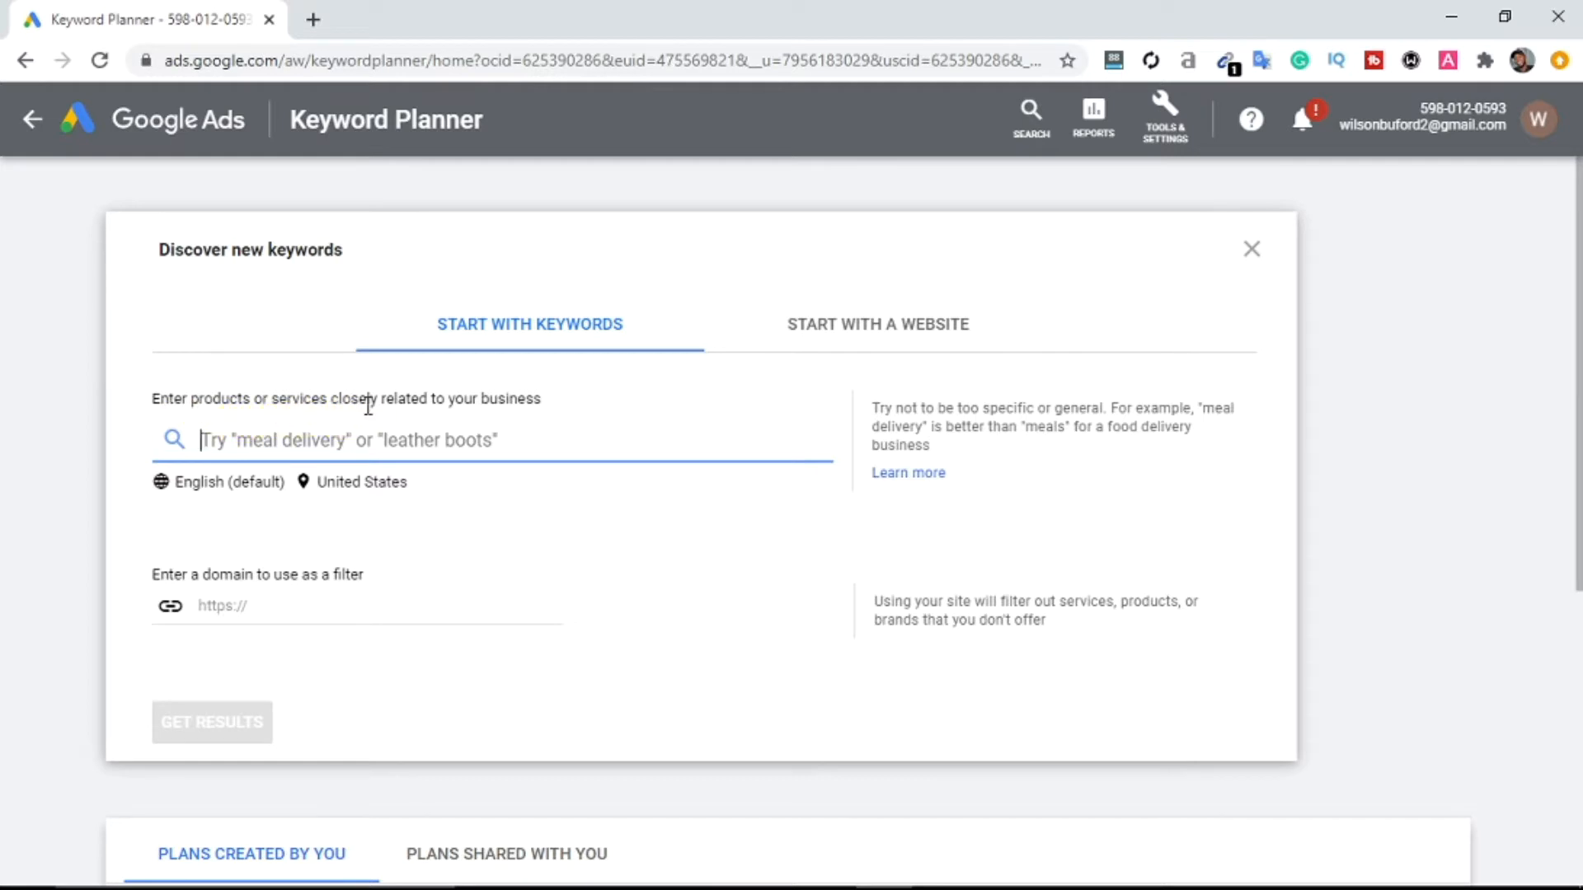
pyautogui.click(540, 416)
pyautogui.write('How to')
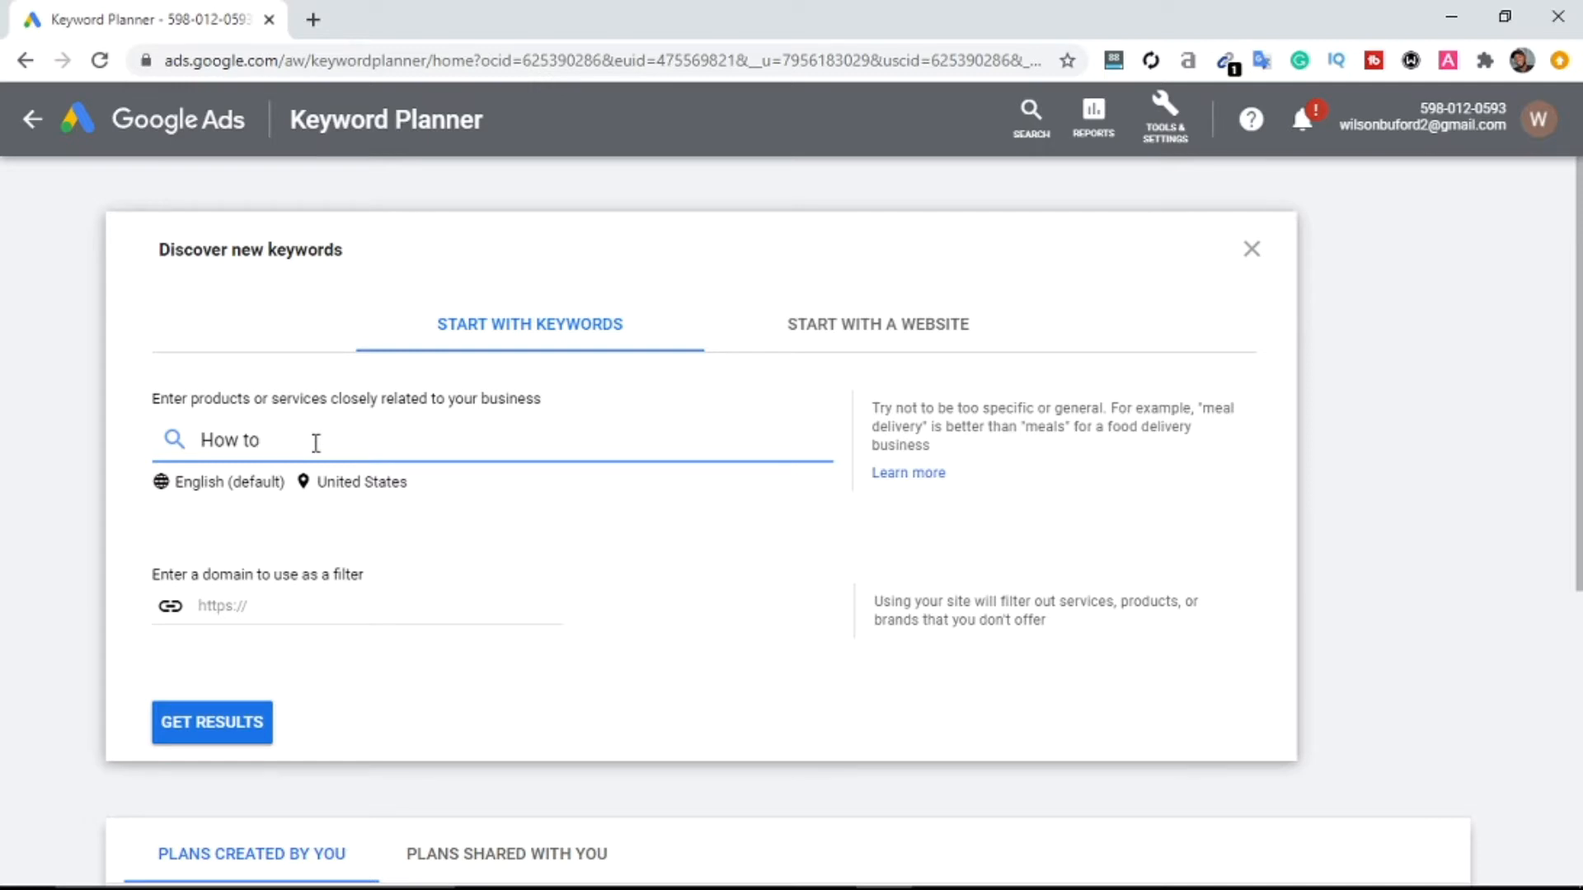
pyautogui.press('Return')
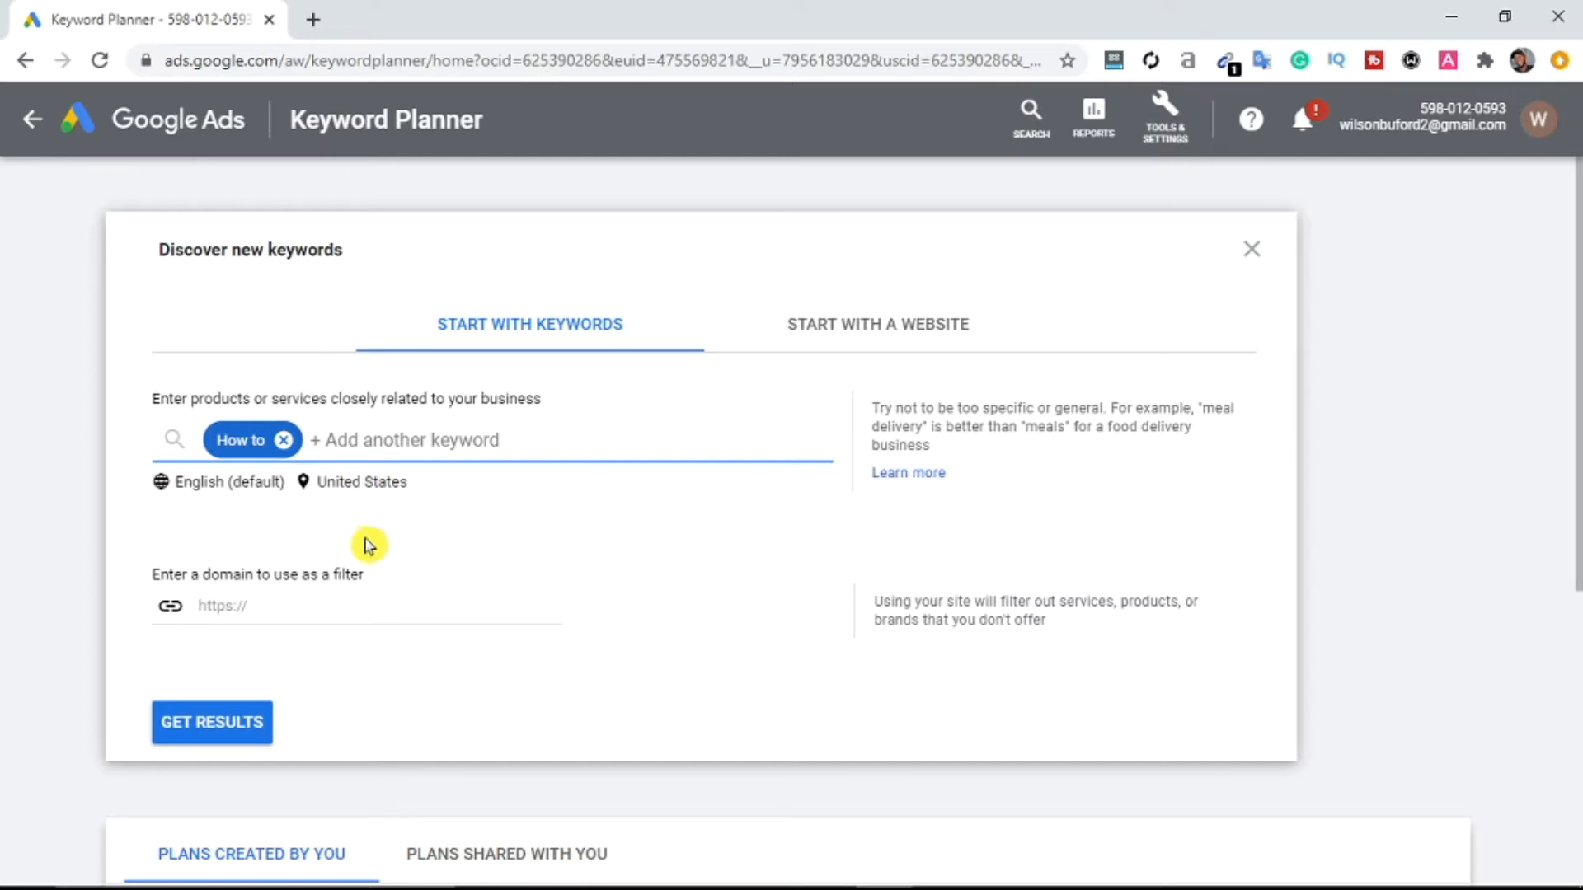
pyautogui.click(180, 736)
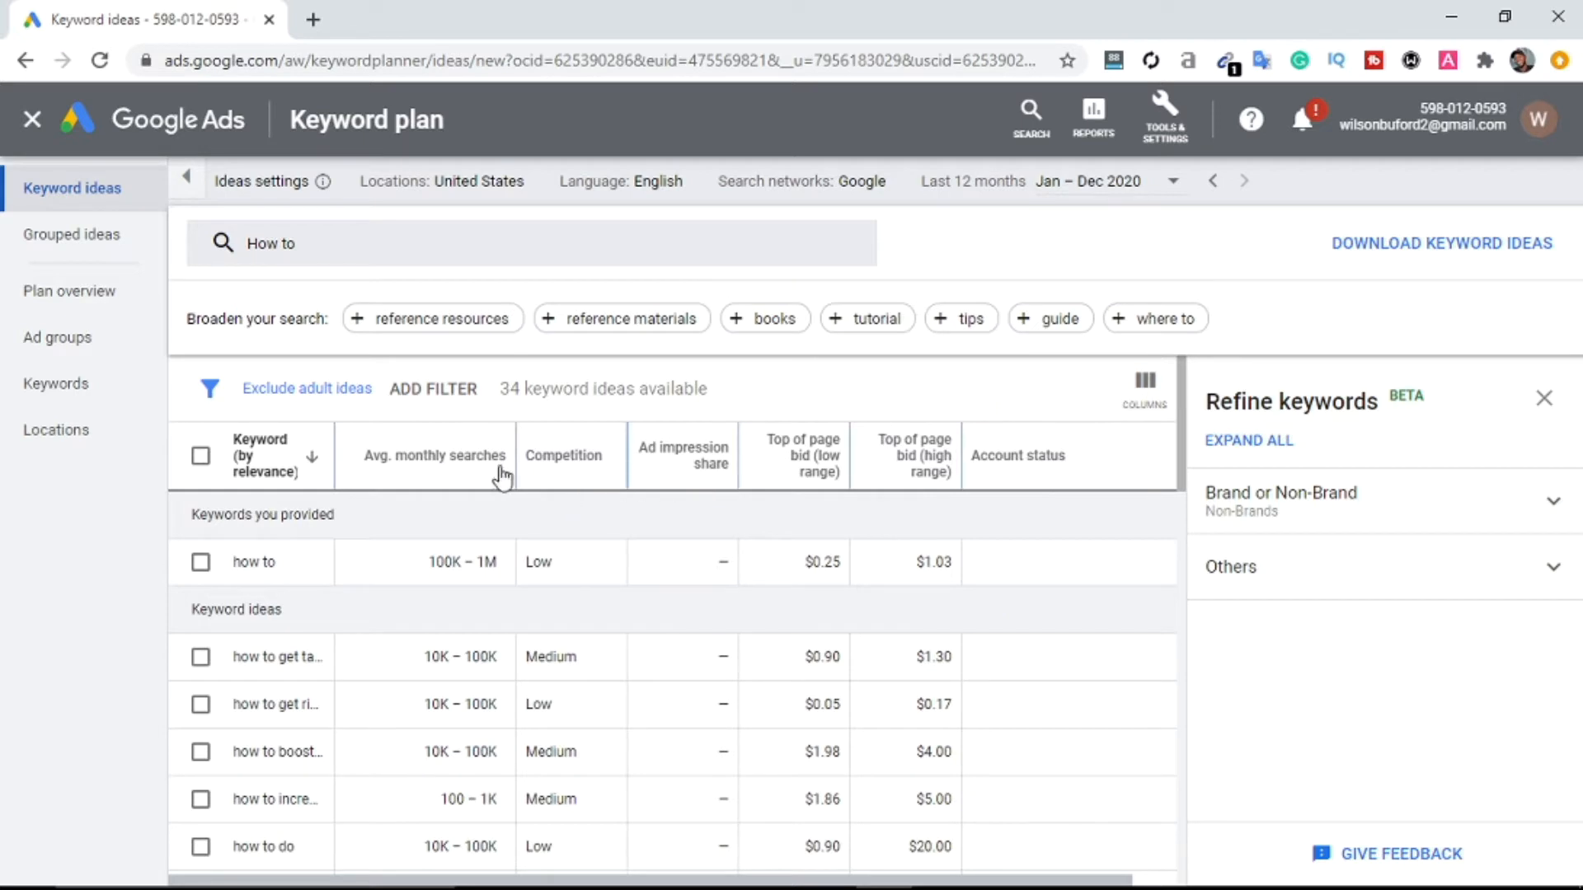
# Examine the full list of keyword ideas and their average monthly searches, then return to its beginning
pyautogui.moveTo(414, 474)
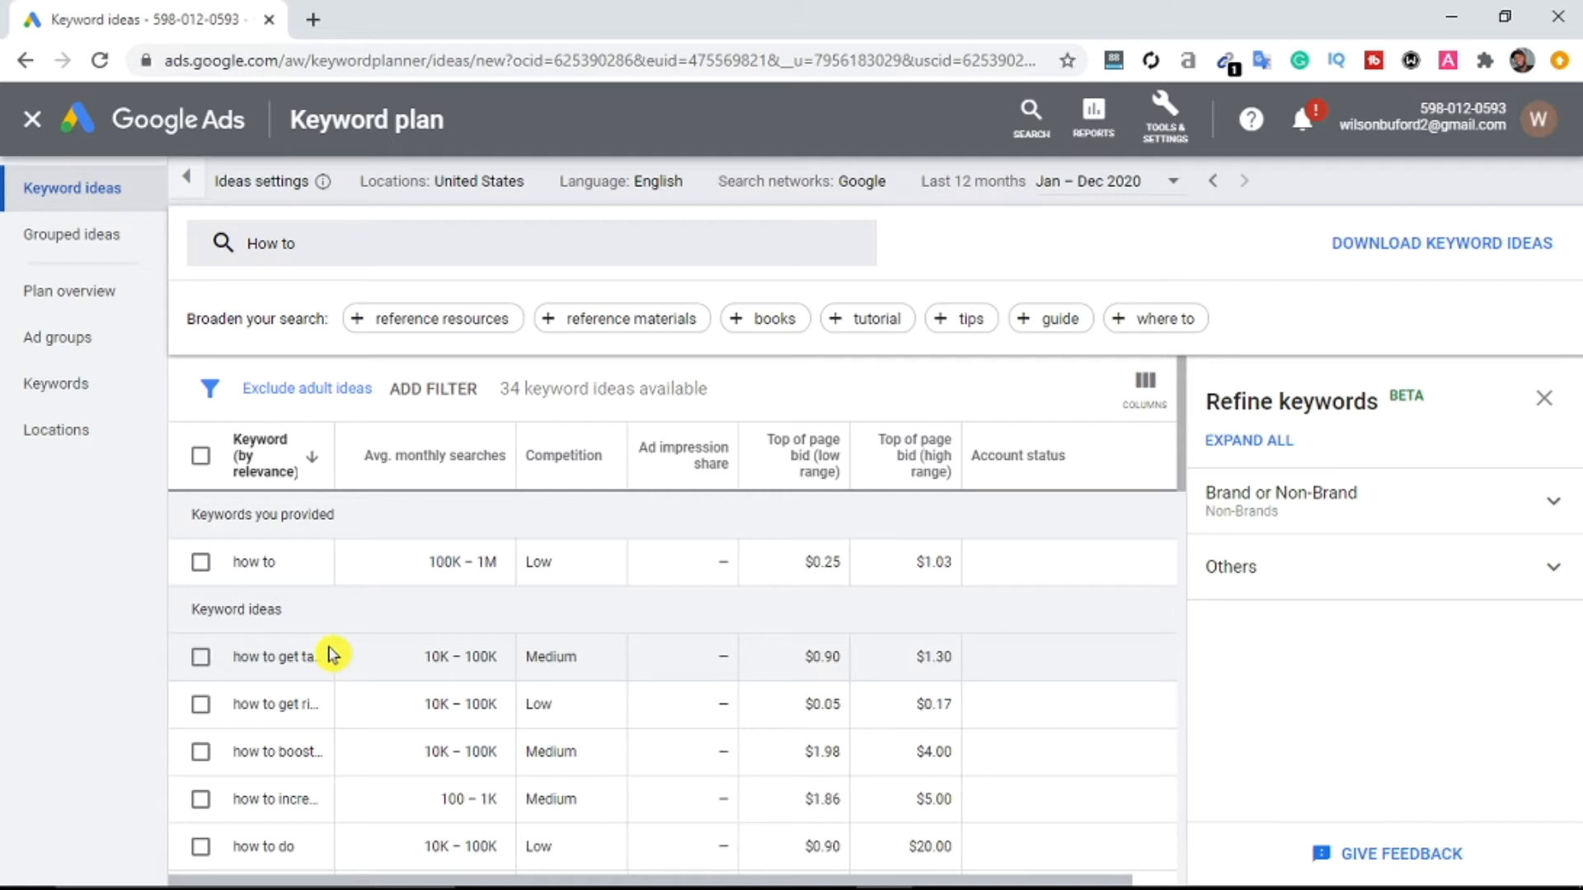
pyautogui.scroll(-1, 265, 578)
pyautogui.scroll(1, 268, 601)
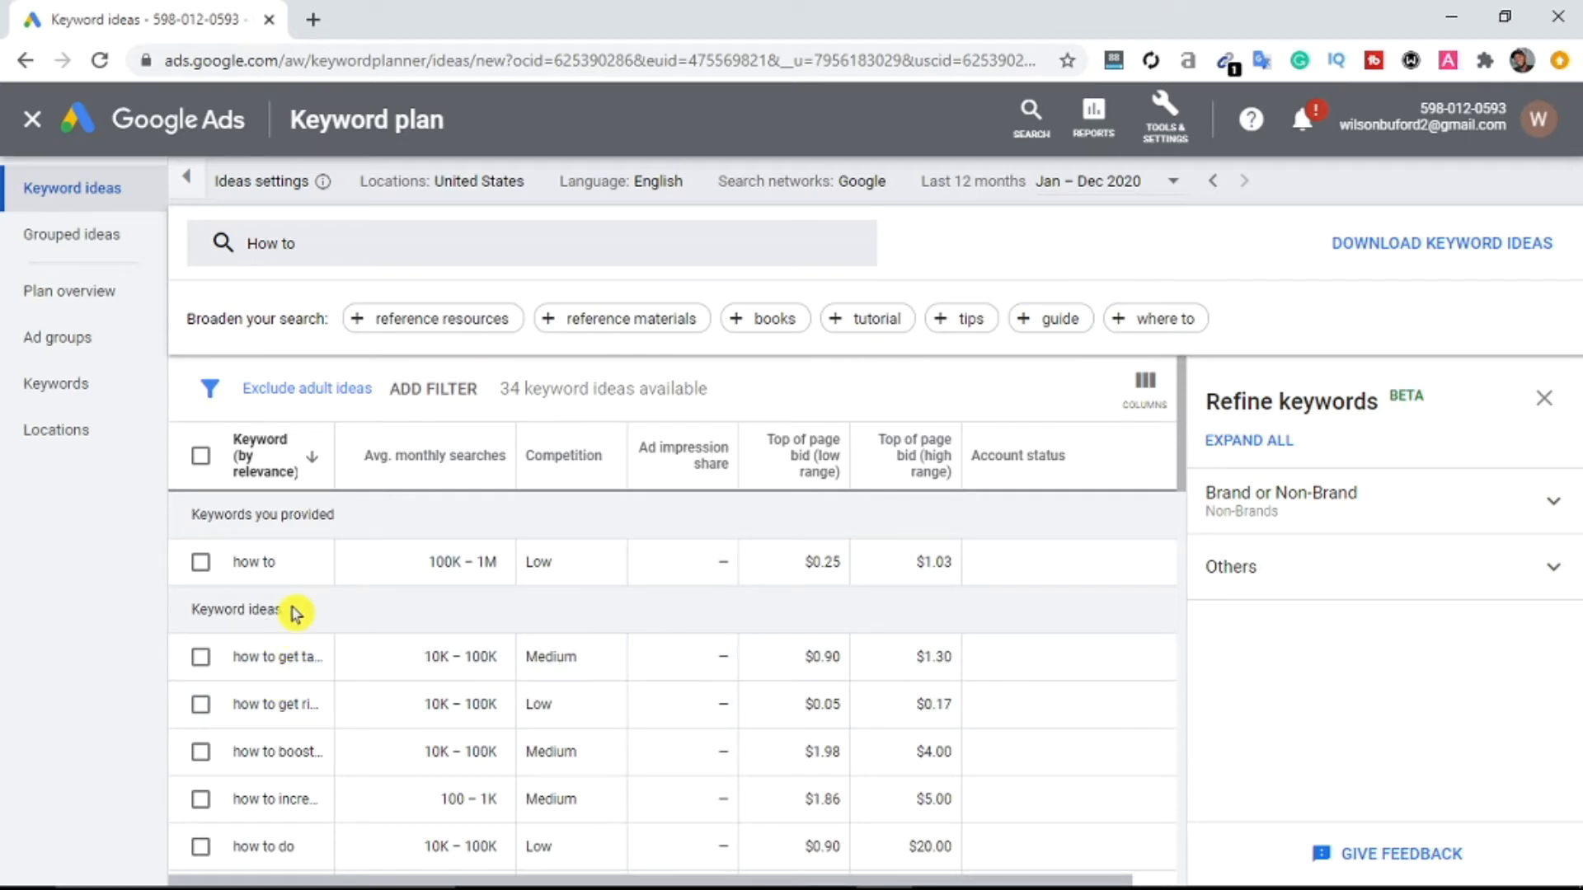
pyautogui.scroll(-18, 280, 643)
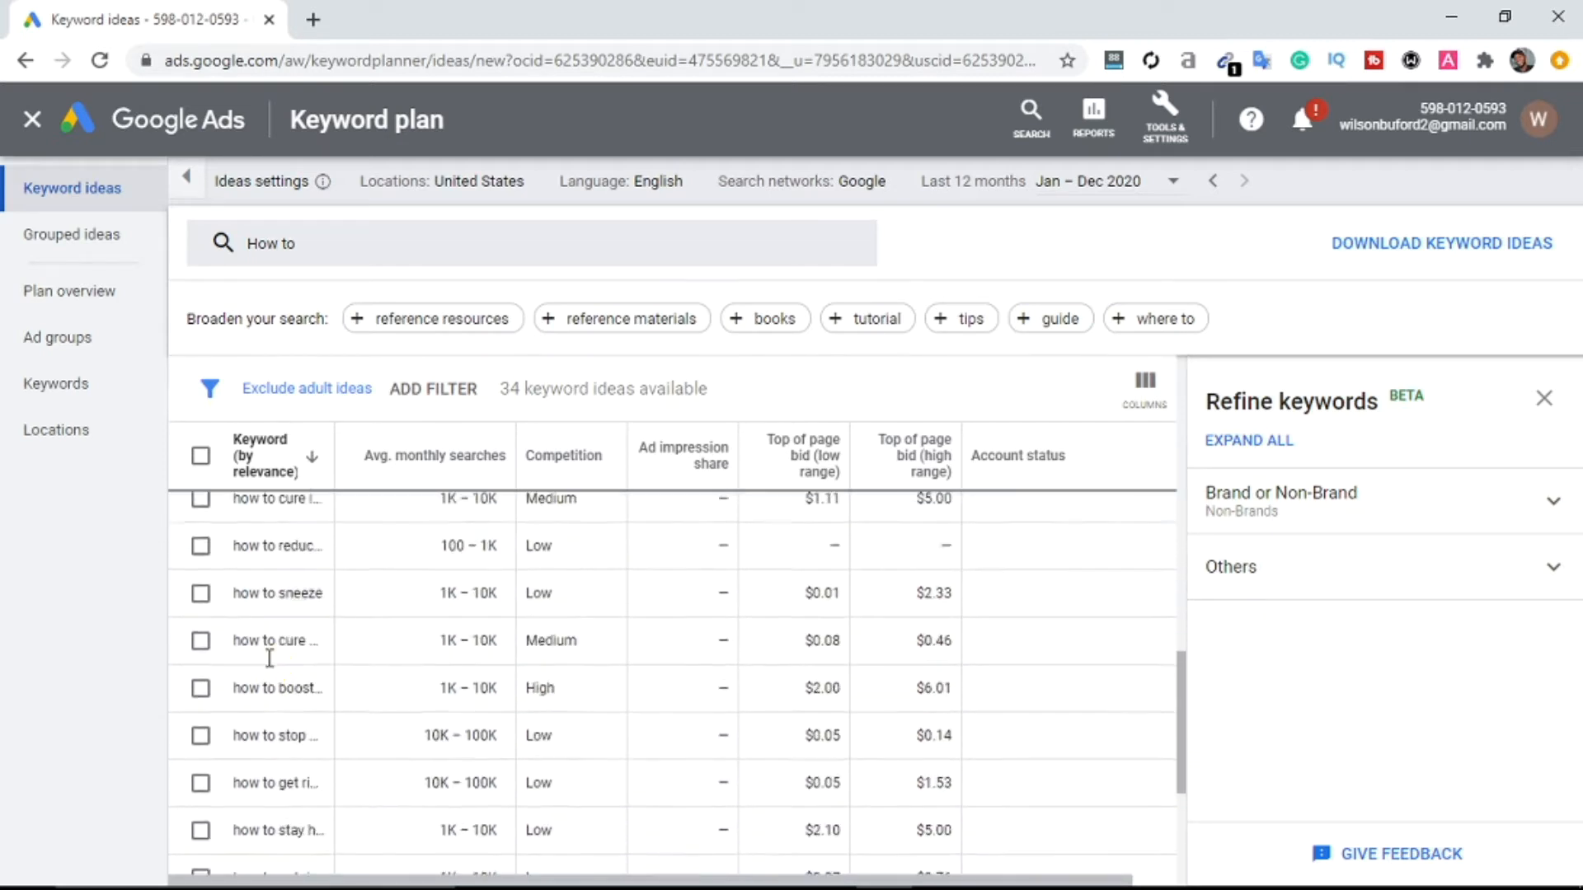
pyautogui.scroll(1, 289, 680)
pyautogui.scroll(-1, 275, 701)
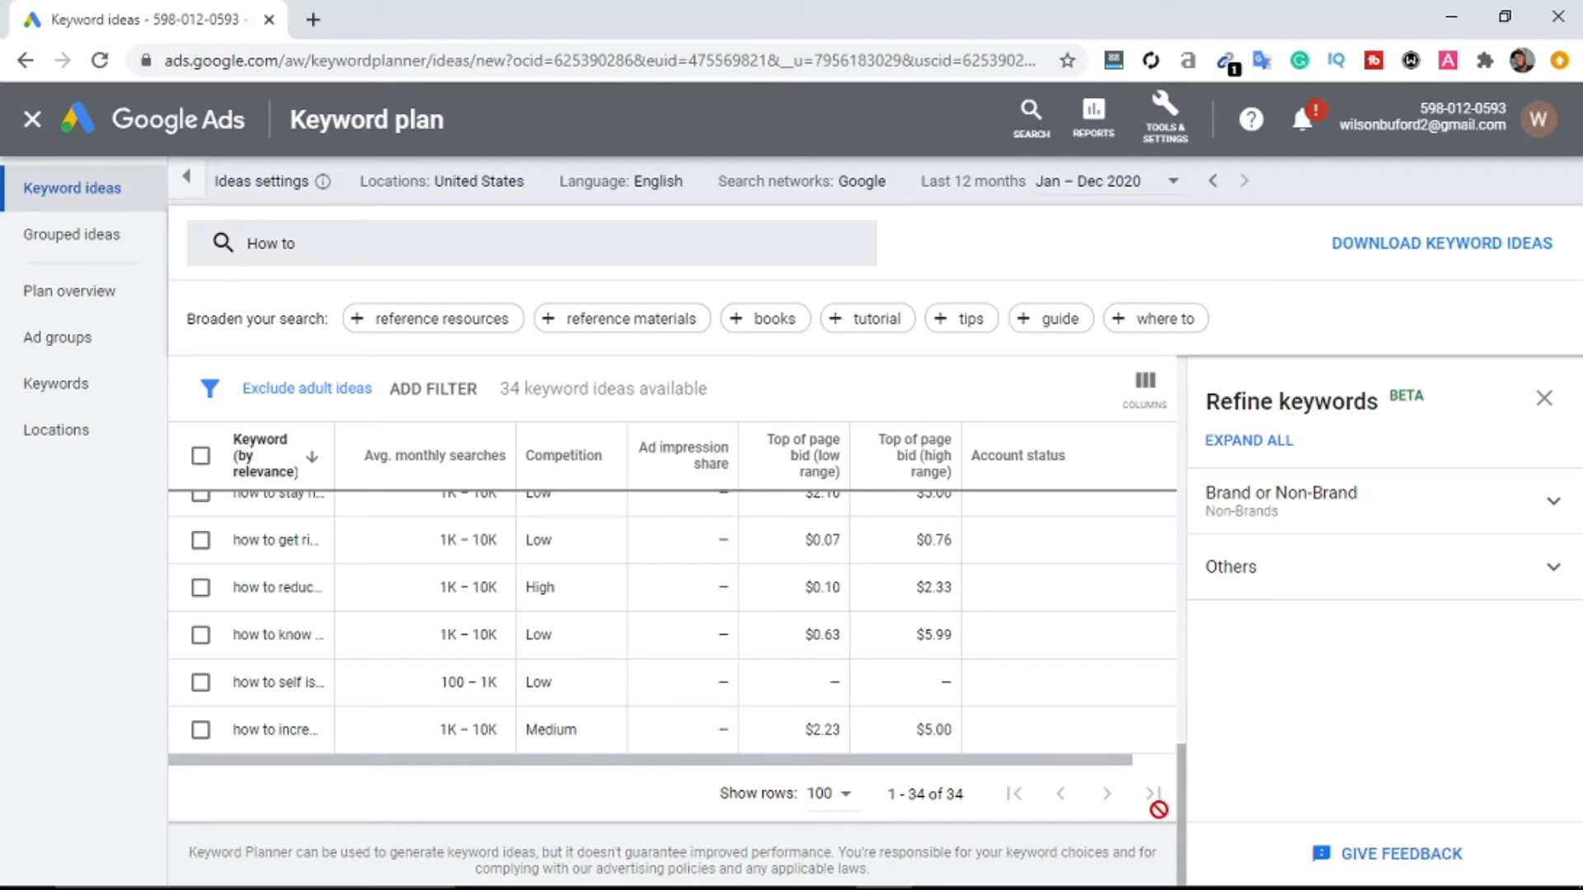
pyautogui.moveTo(1184, 790); pyautogui.dragTo(1194, 382)
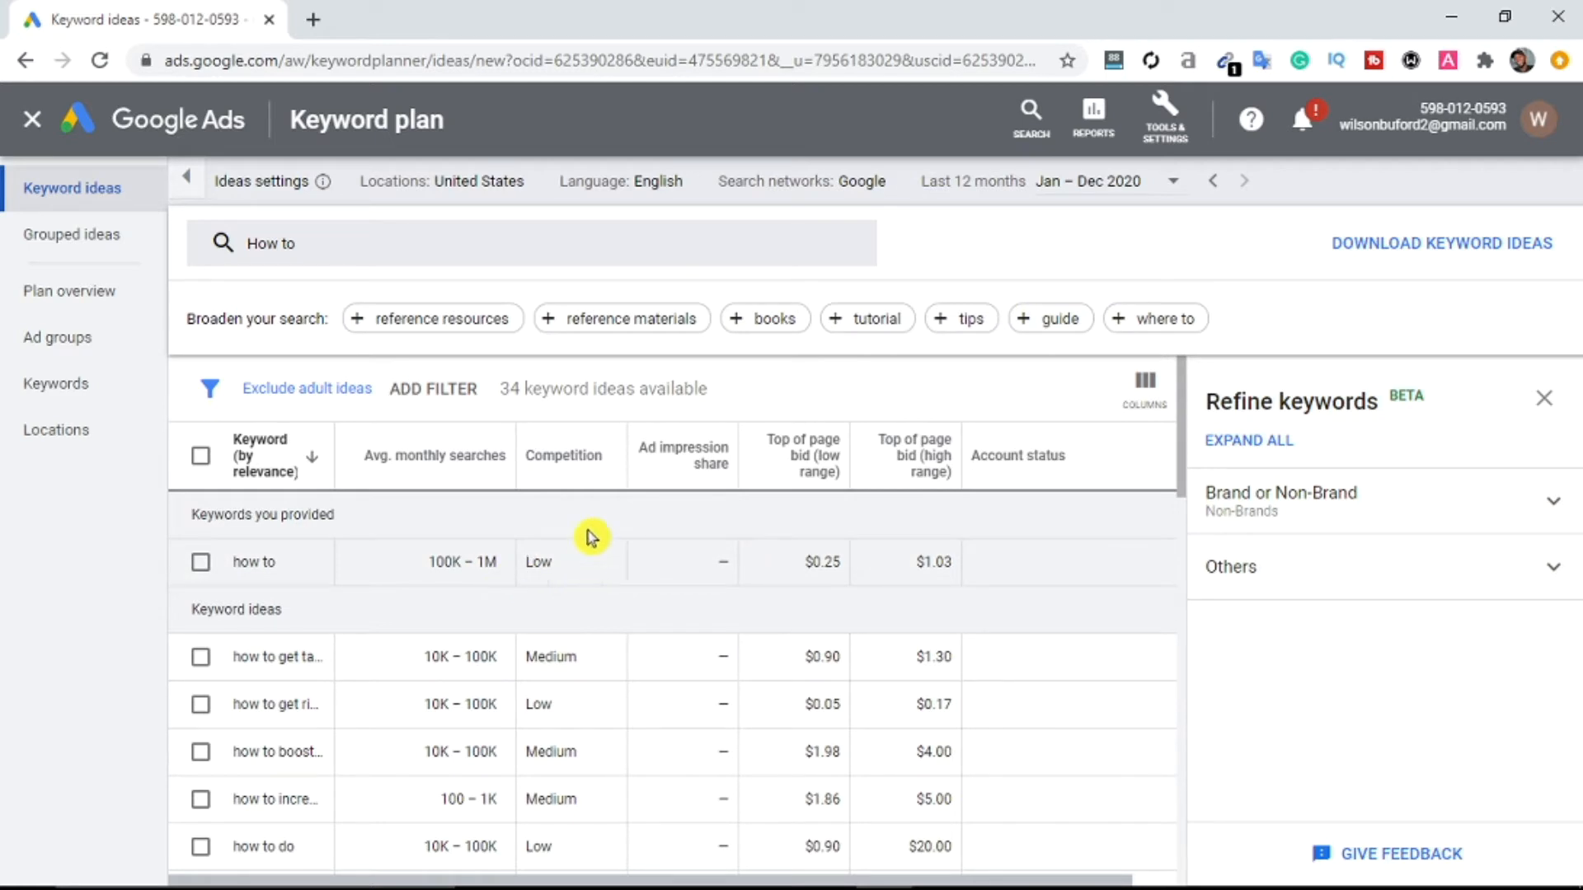
# Compare the competition levels of the keyword ideas, looking at low, medium and high ratings
pyautogui.moveTo(594, 459)
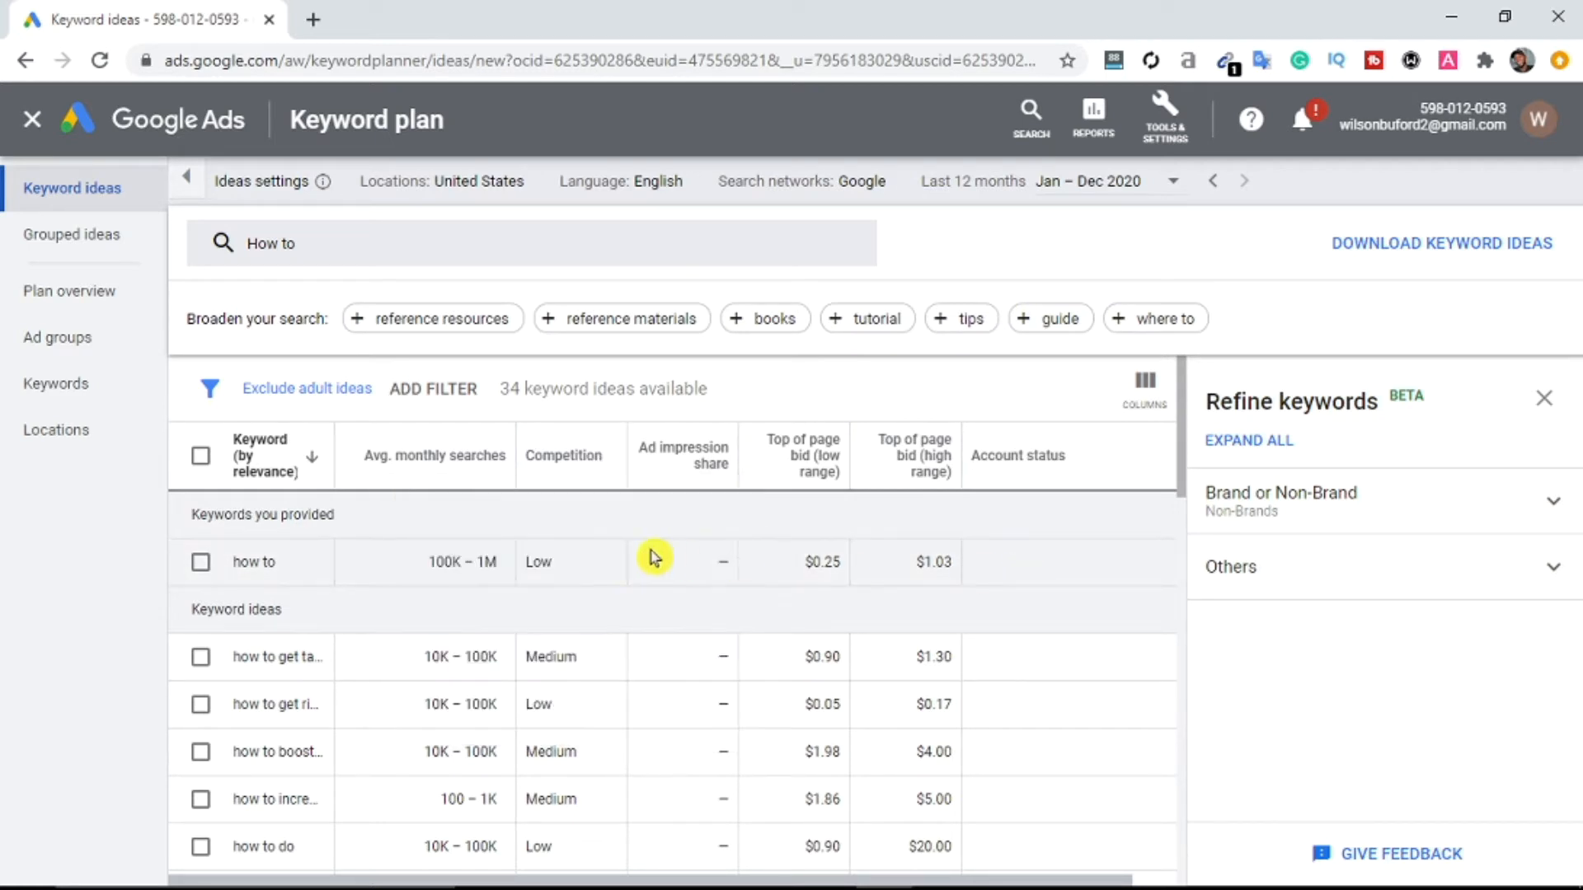
pyautogui.scroll(-1, 295, 663)
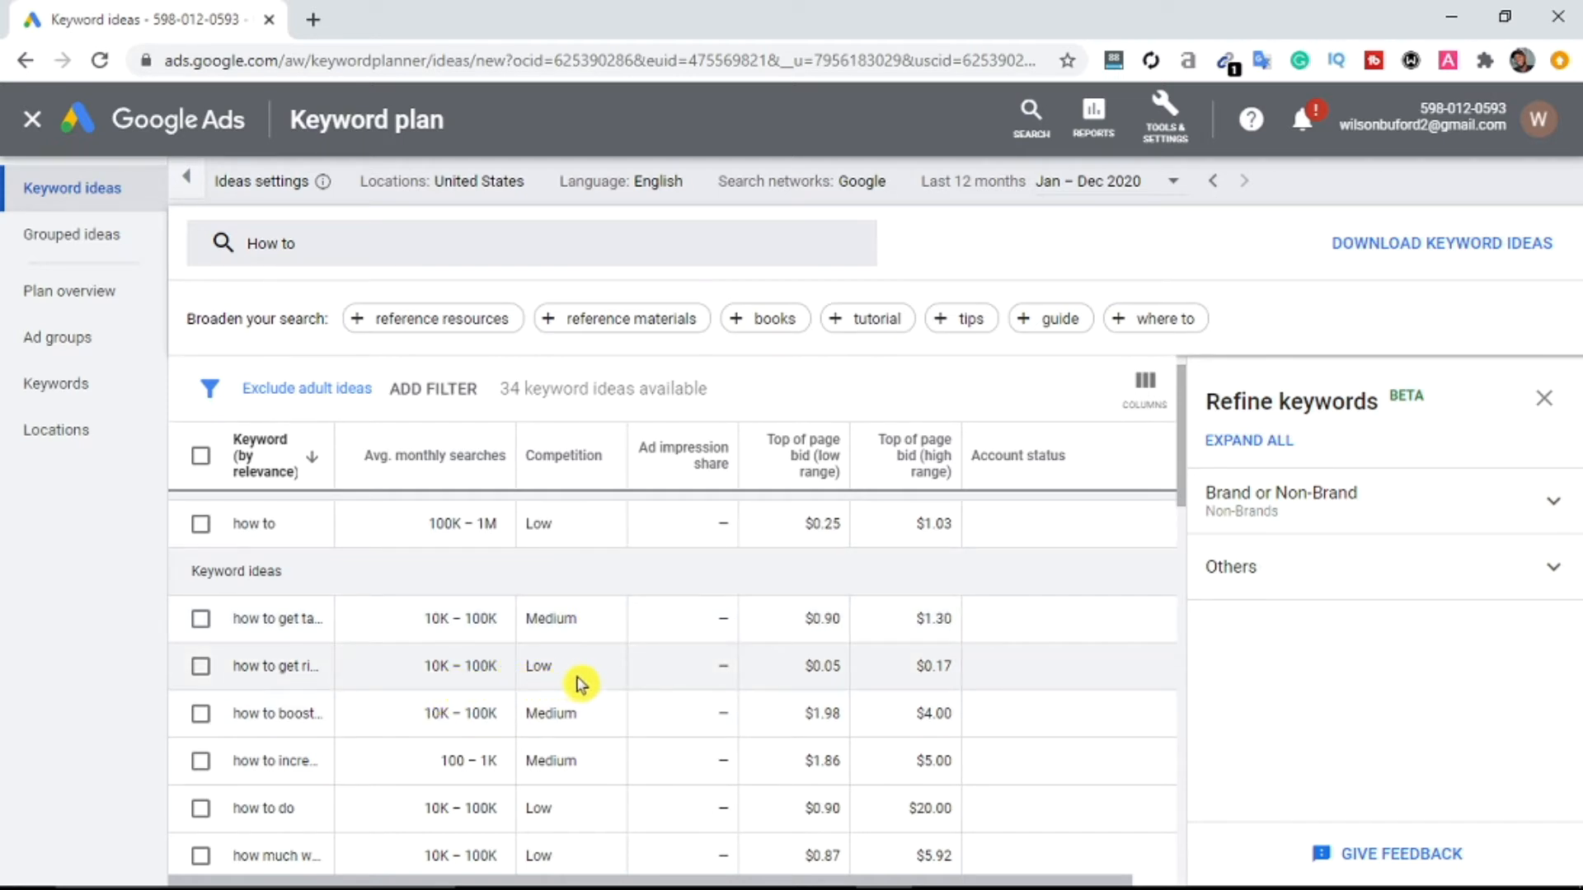
pyautogui.scroll(-1, 581, 689)
pyautogui.scroll(2, 592, 709)
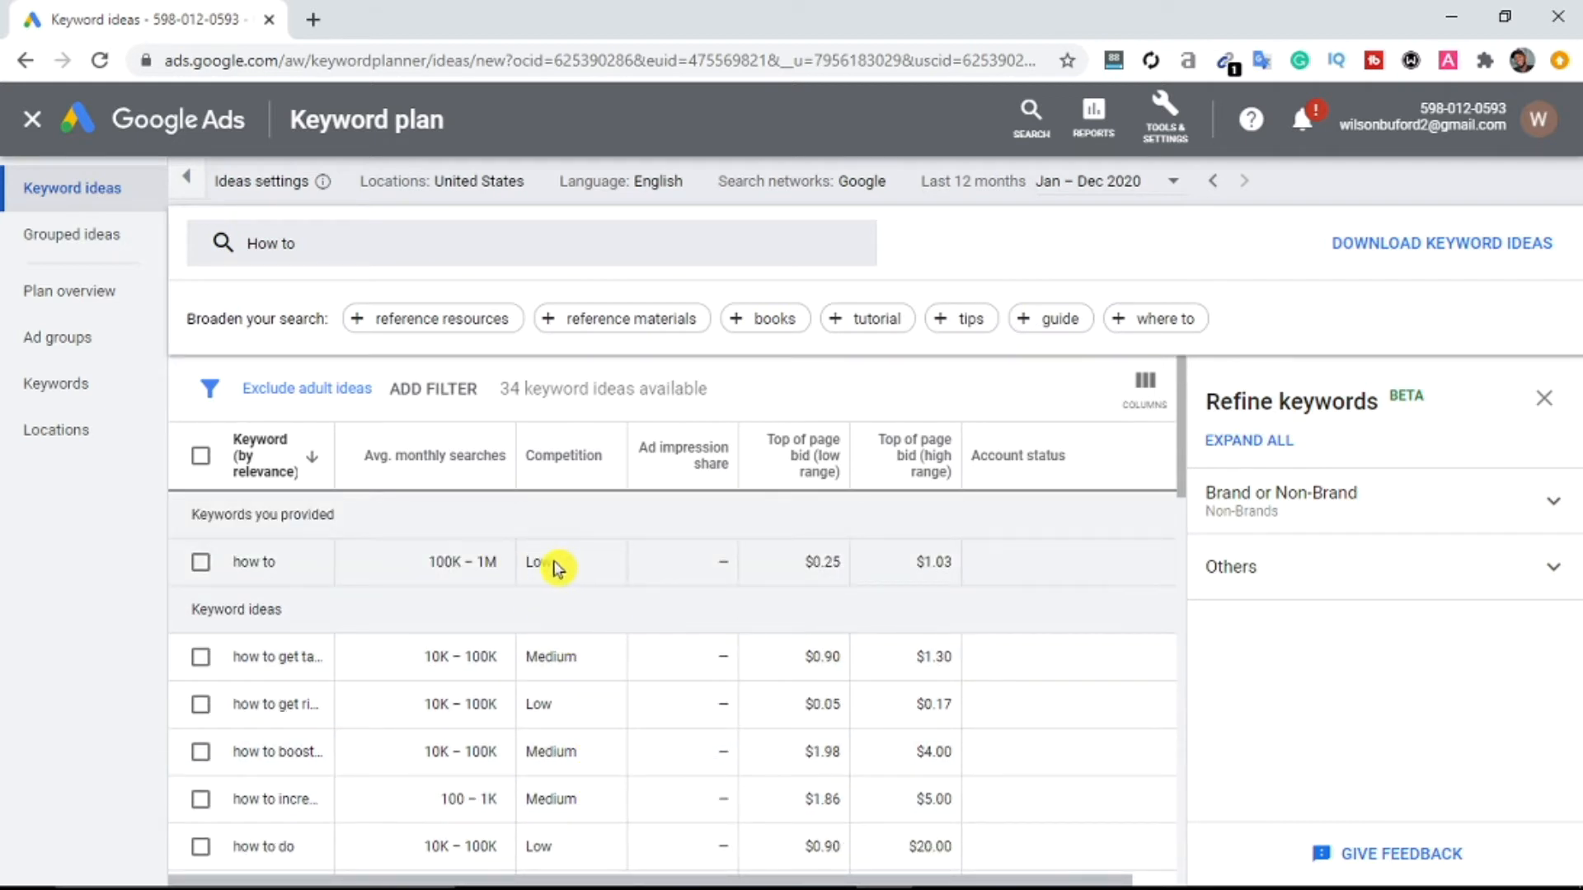
pyautogui.scroll(-4, 581, 633)
pyautogui.scroll(-6, 581, 633)
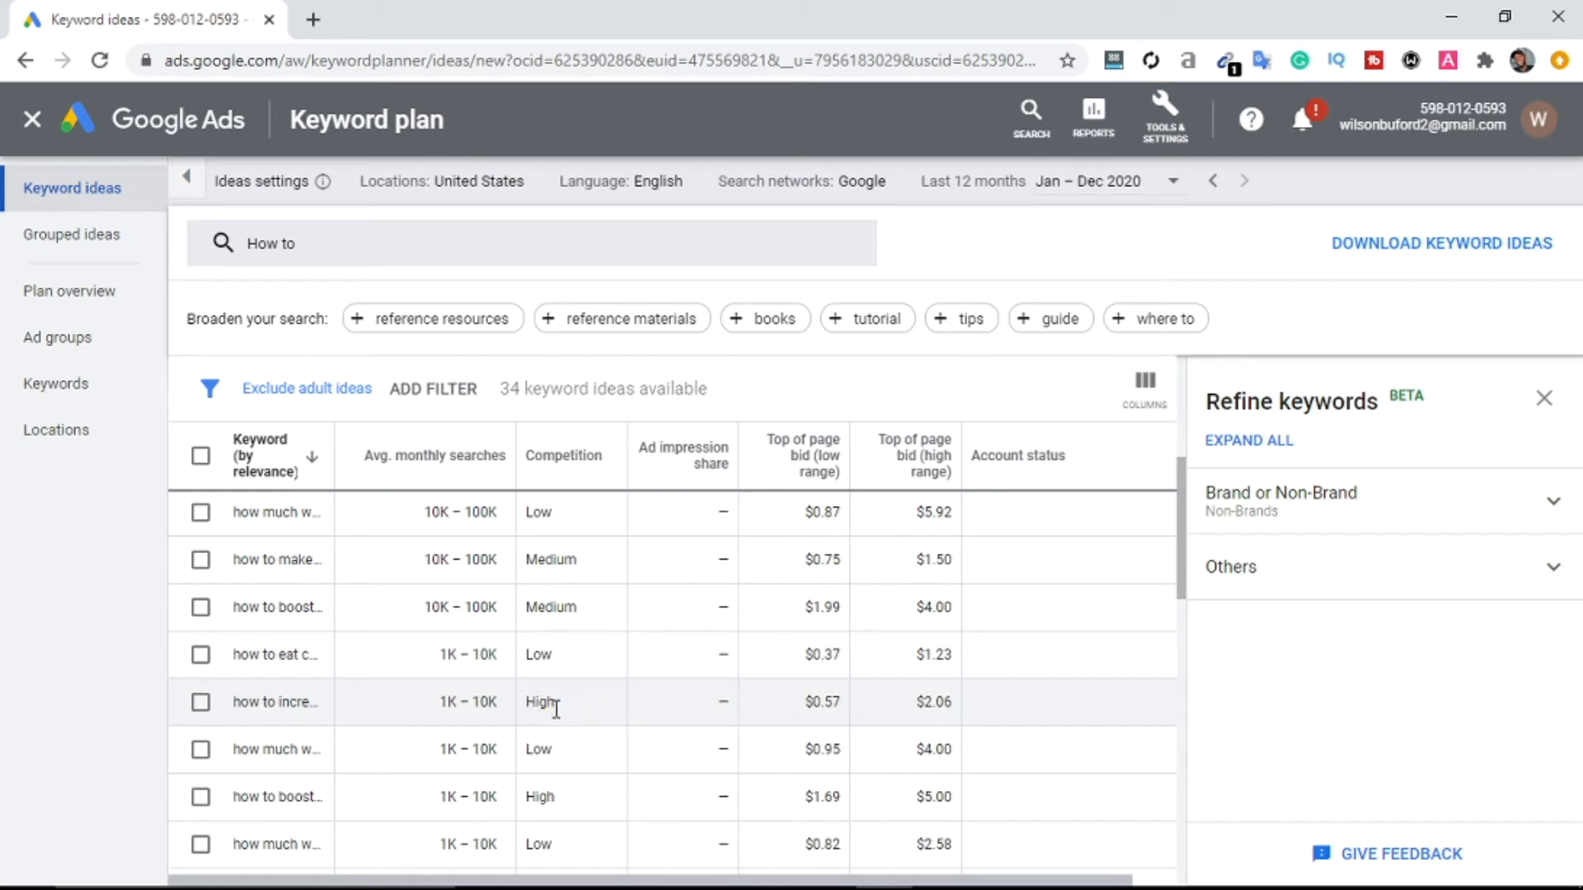
pyautogui.doubleClick(530, 701)
pyautogui.scroll(3, 557, 709)
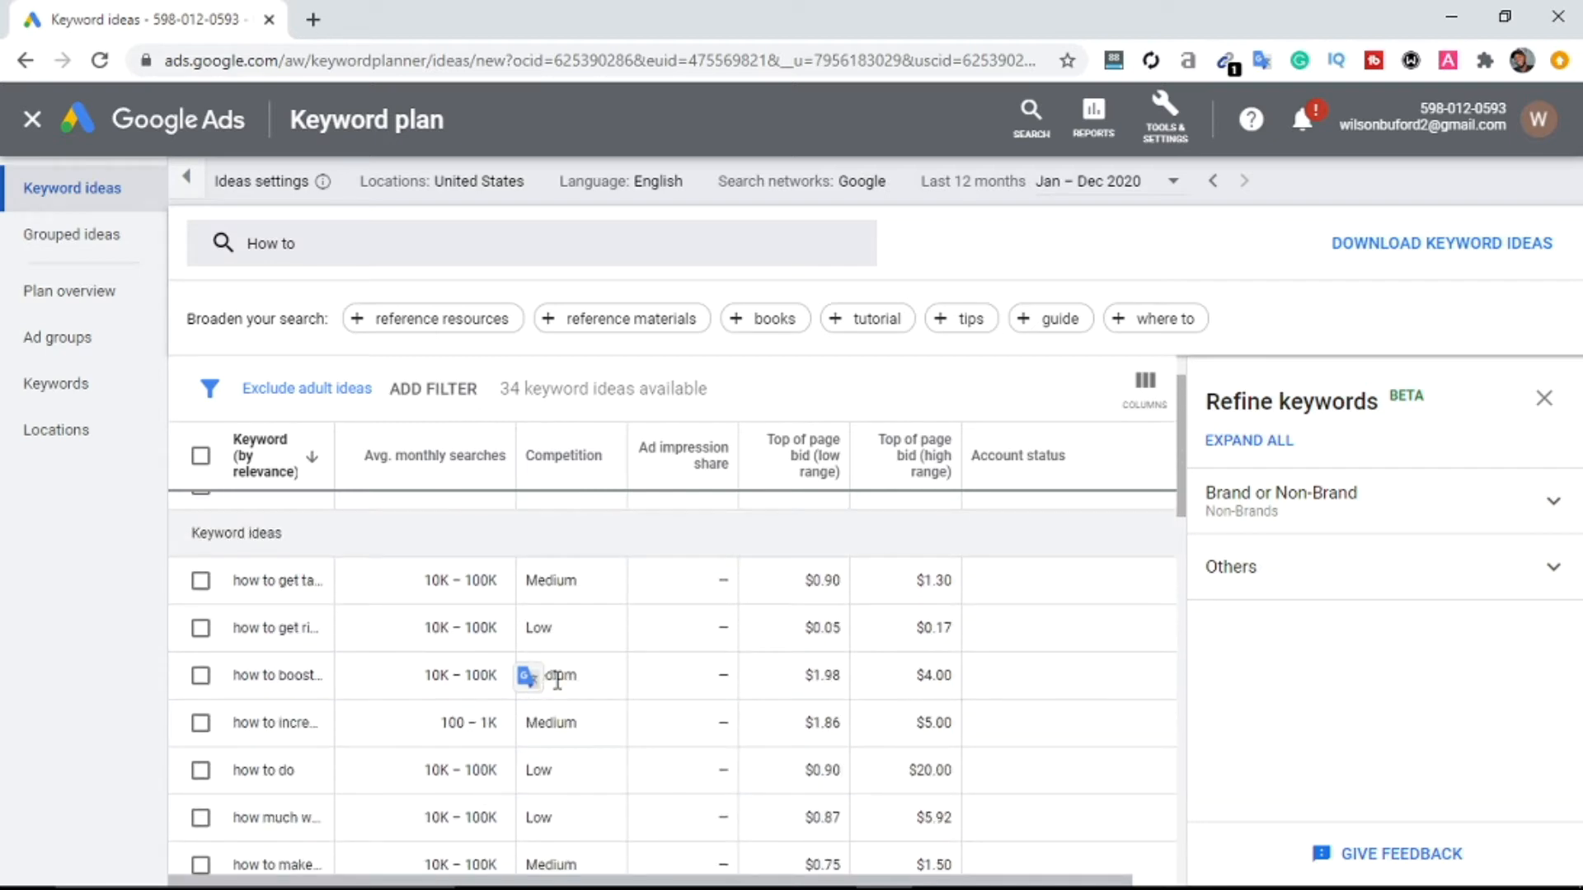
# Select five low-competition keyword ideas: how to get rid of a stye, how to do, both how much water to drink variants, and how to get sick
pyautogui.moveTo(566, 627); pyautogui.dragTo(516, 631)
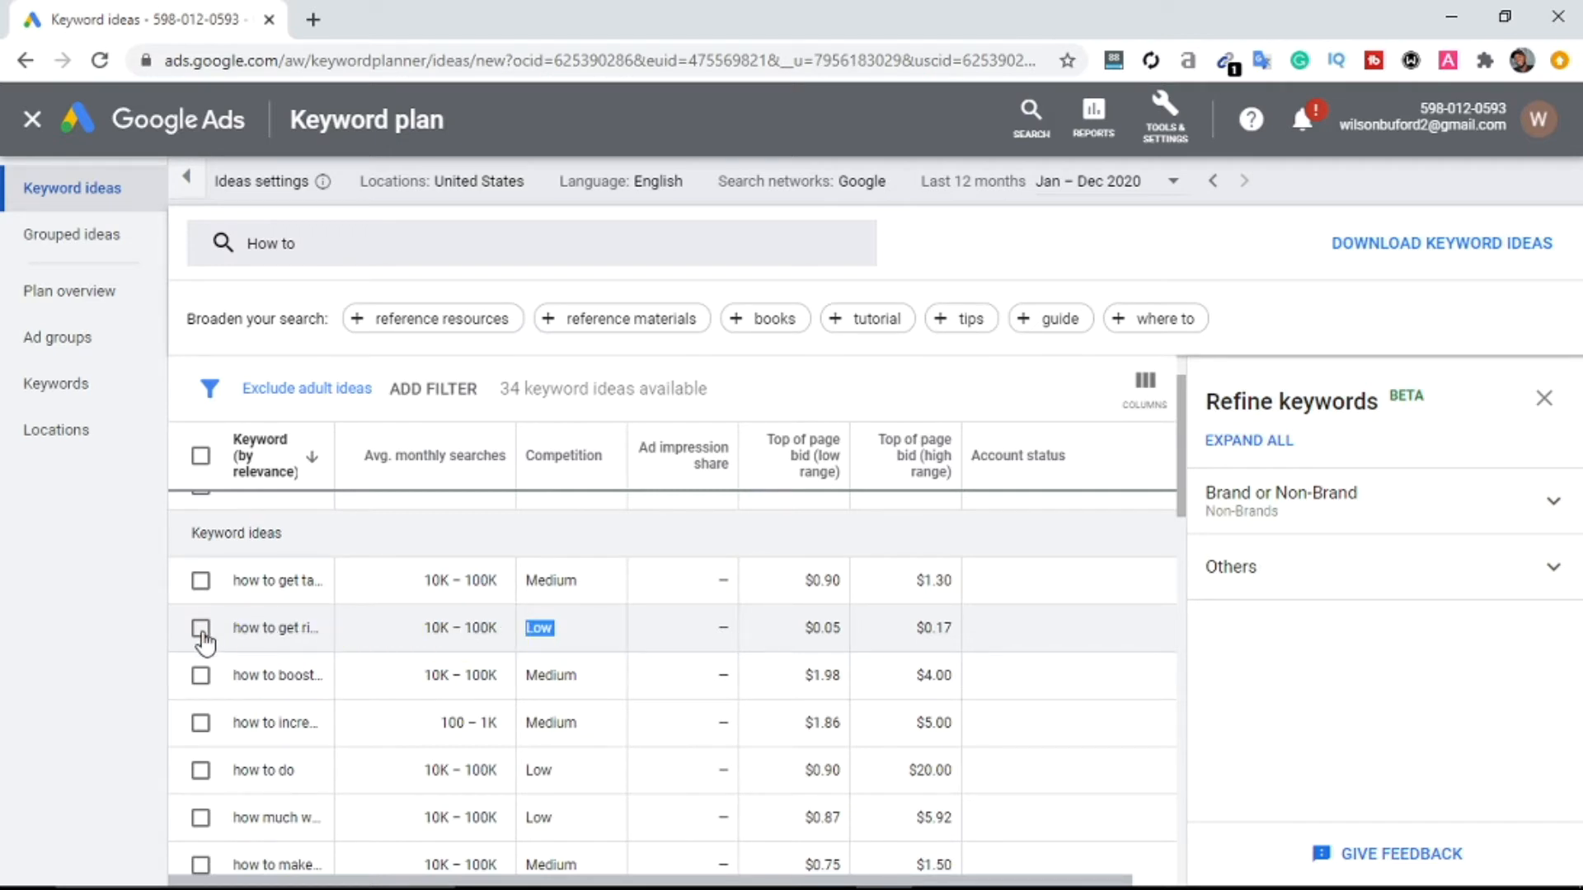
pyautogui.click(201, 630)
pyautogui.scroll(-1, 583, 692)
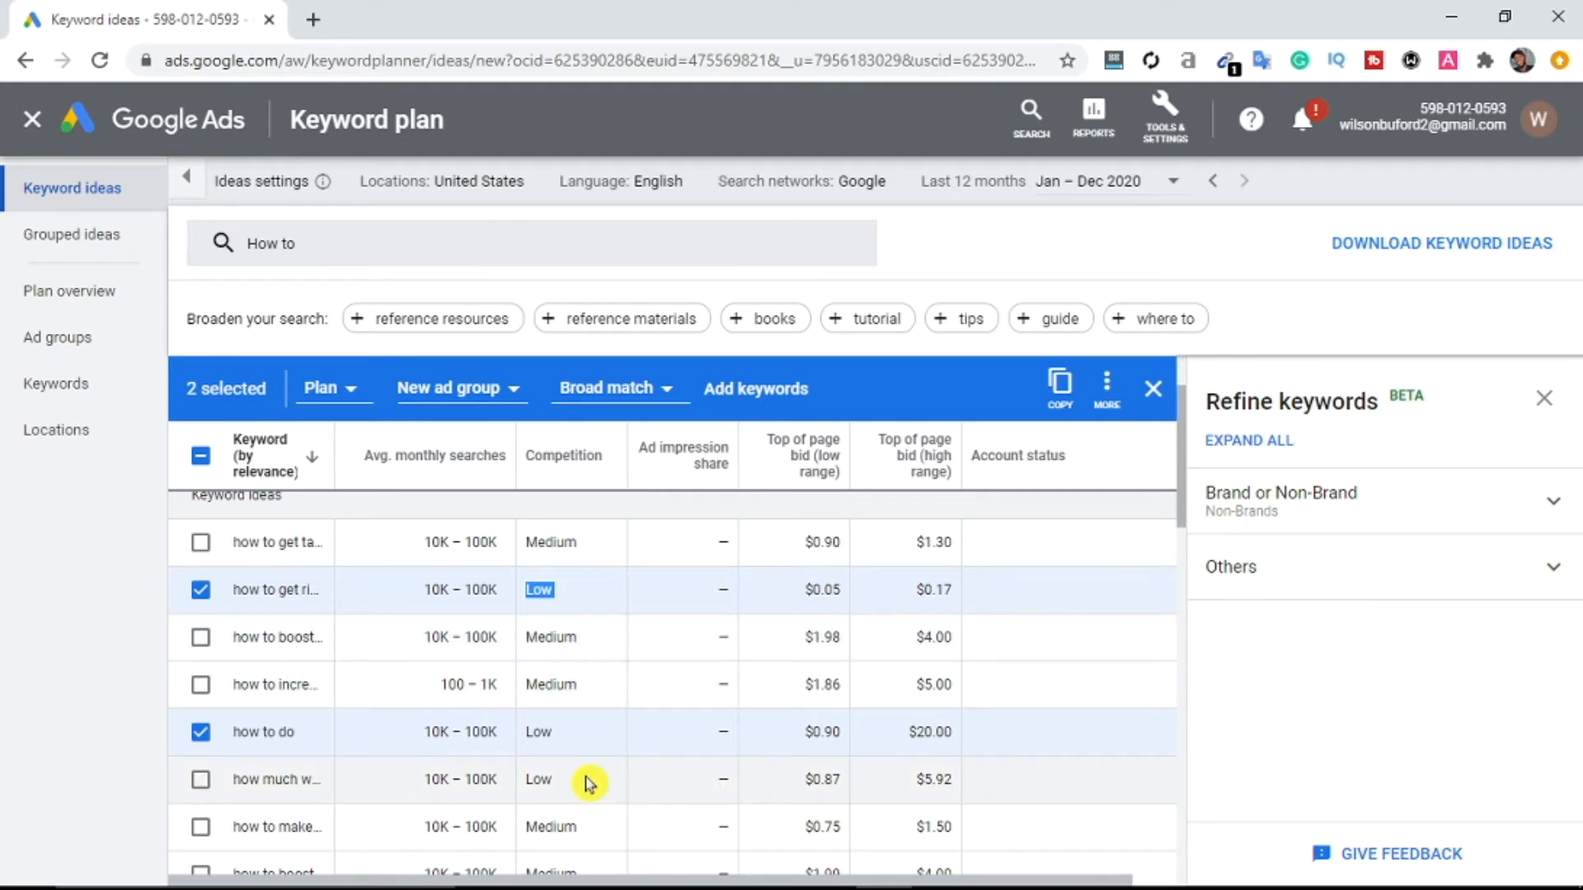
pyautogui.click(200, 779)
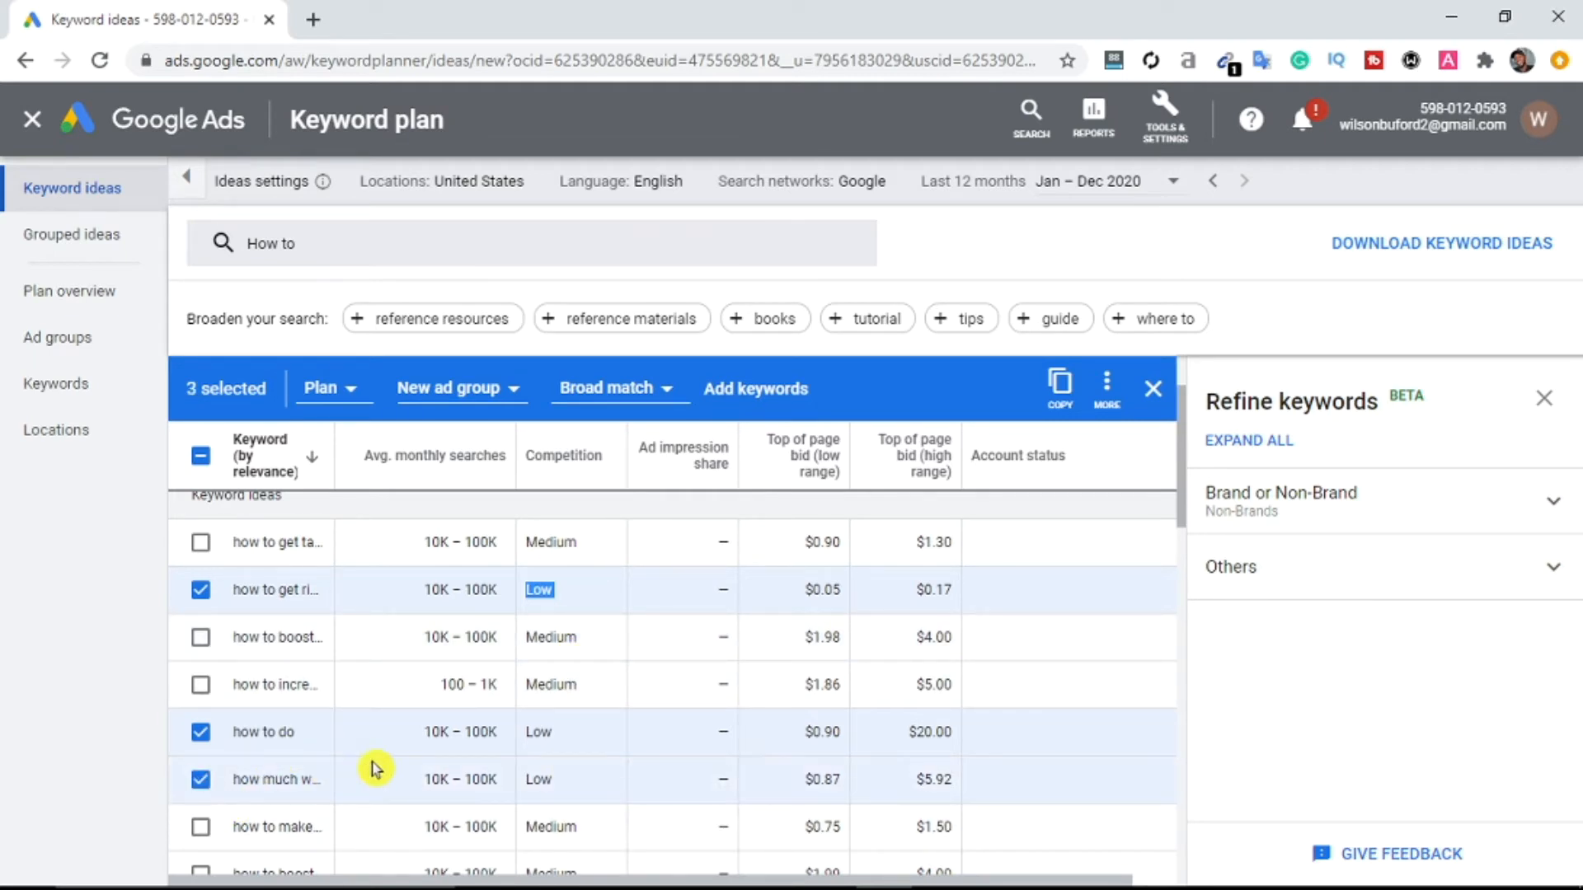
pyautogui.scroll(-10, 426, 779)
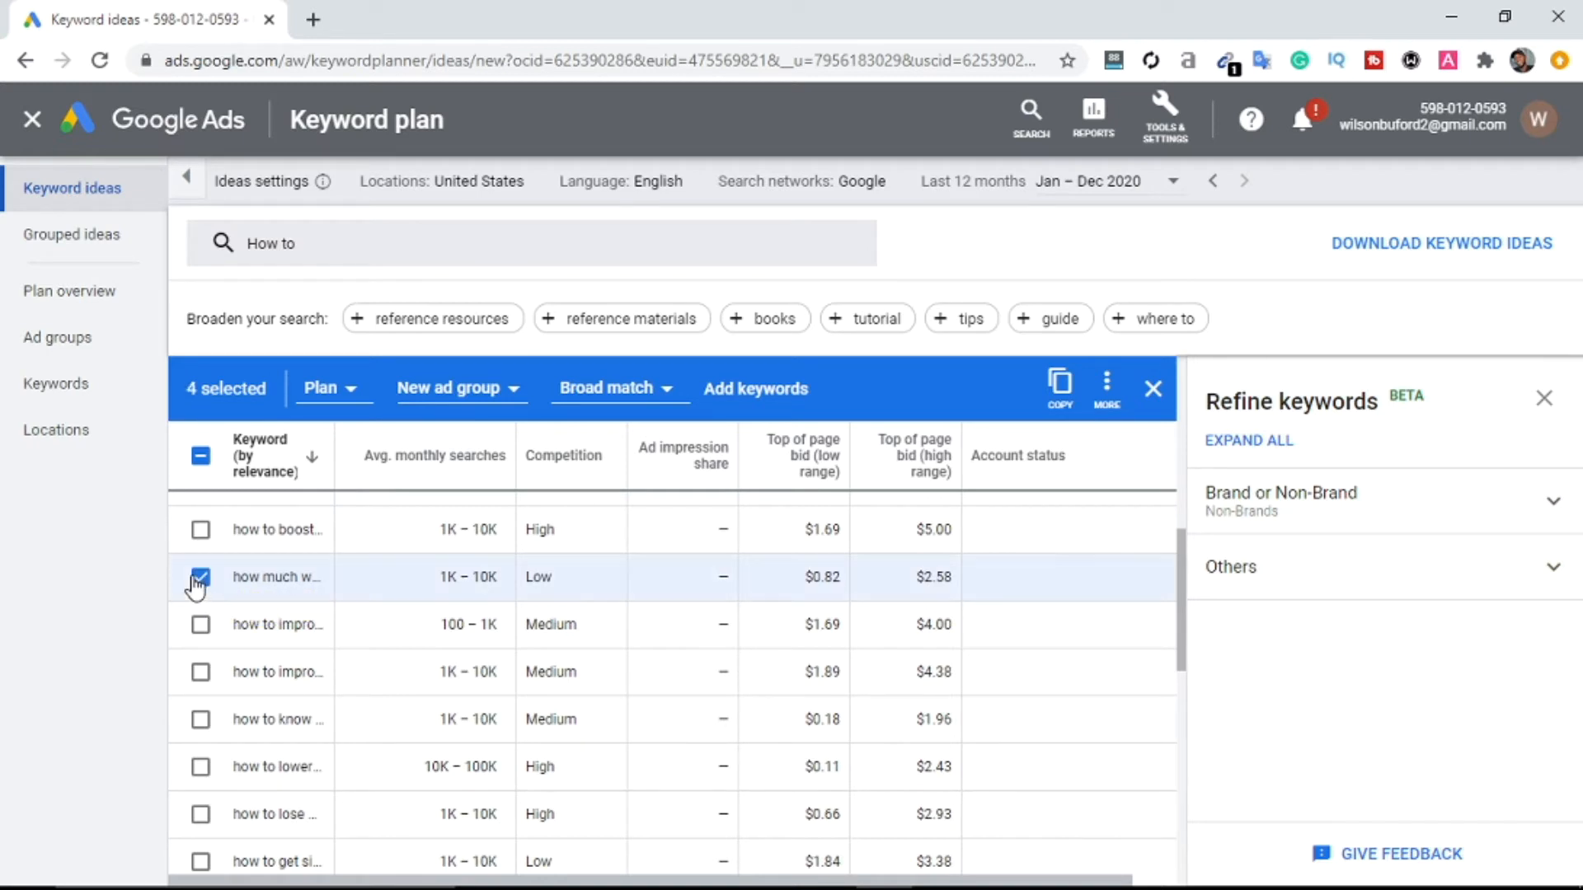
pyautogui.scroll(-1, 248, 660)
pyautogui.click(200, 786)
# Copy the five selected keywords and paste them into the blank yellow note in Sticky Notes
pyautogui.scroll(5, 435, 729)
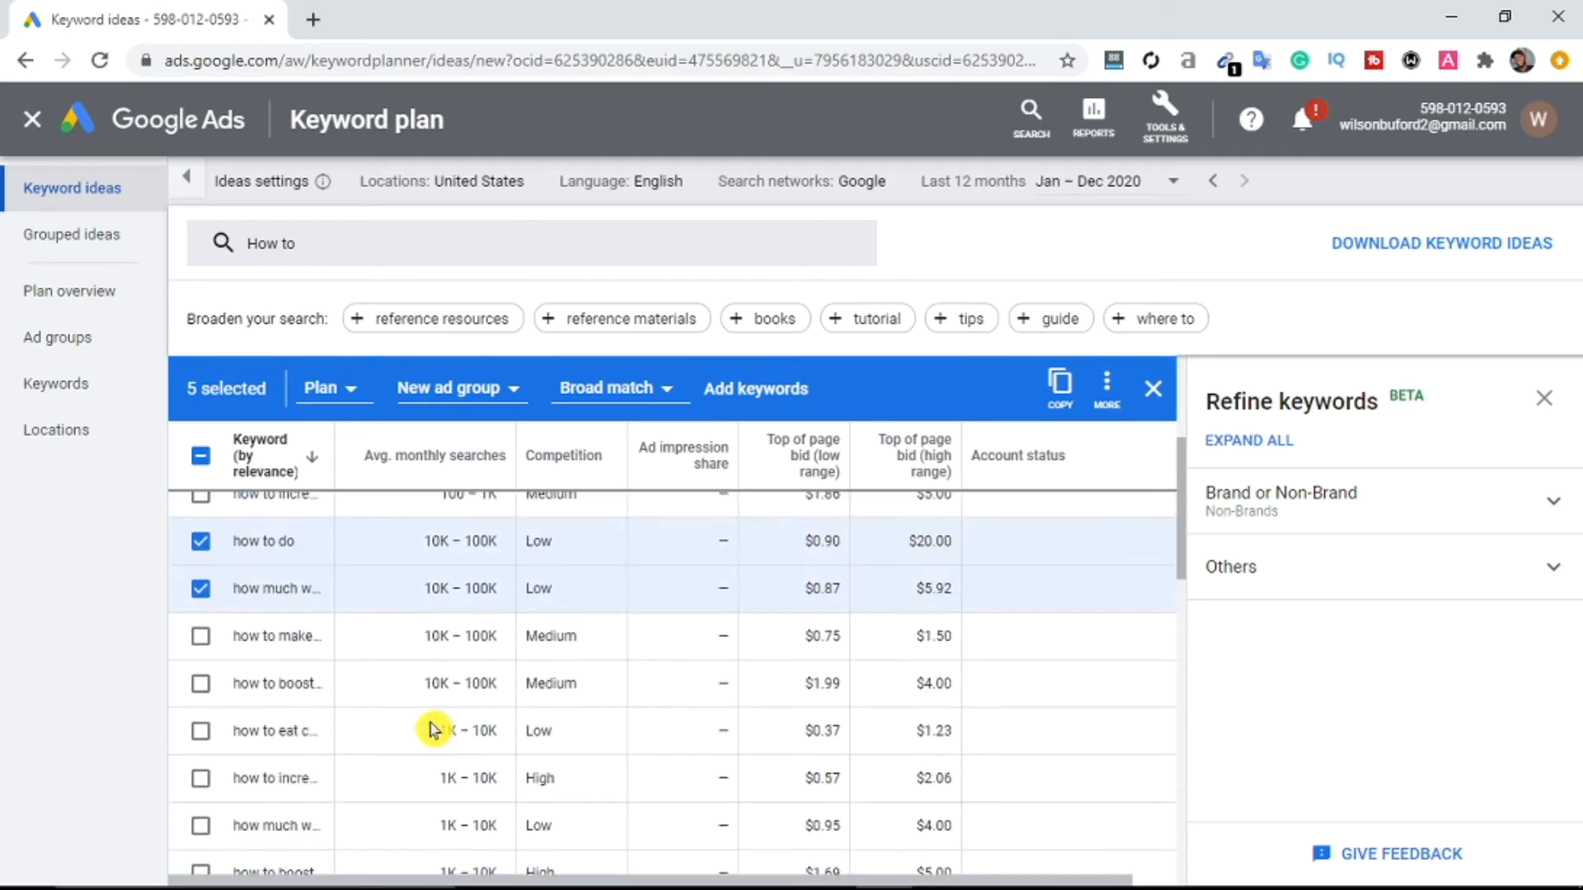
pyautogui.scroll(4, 425, 729)
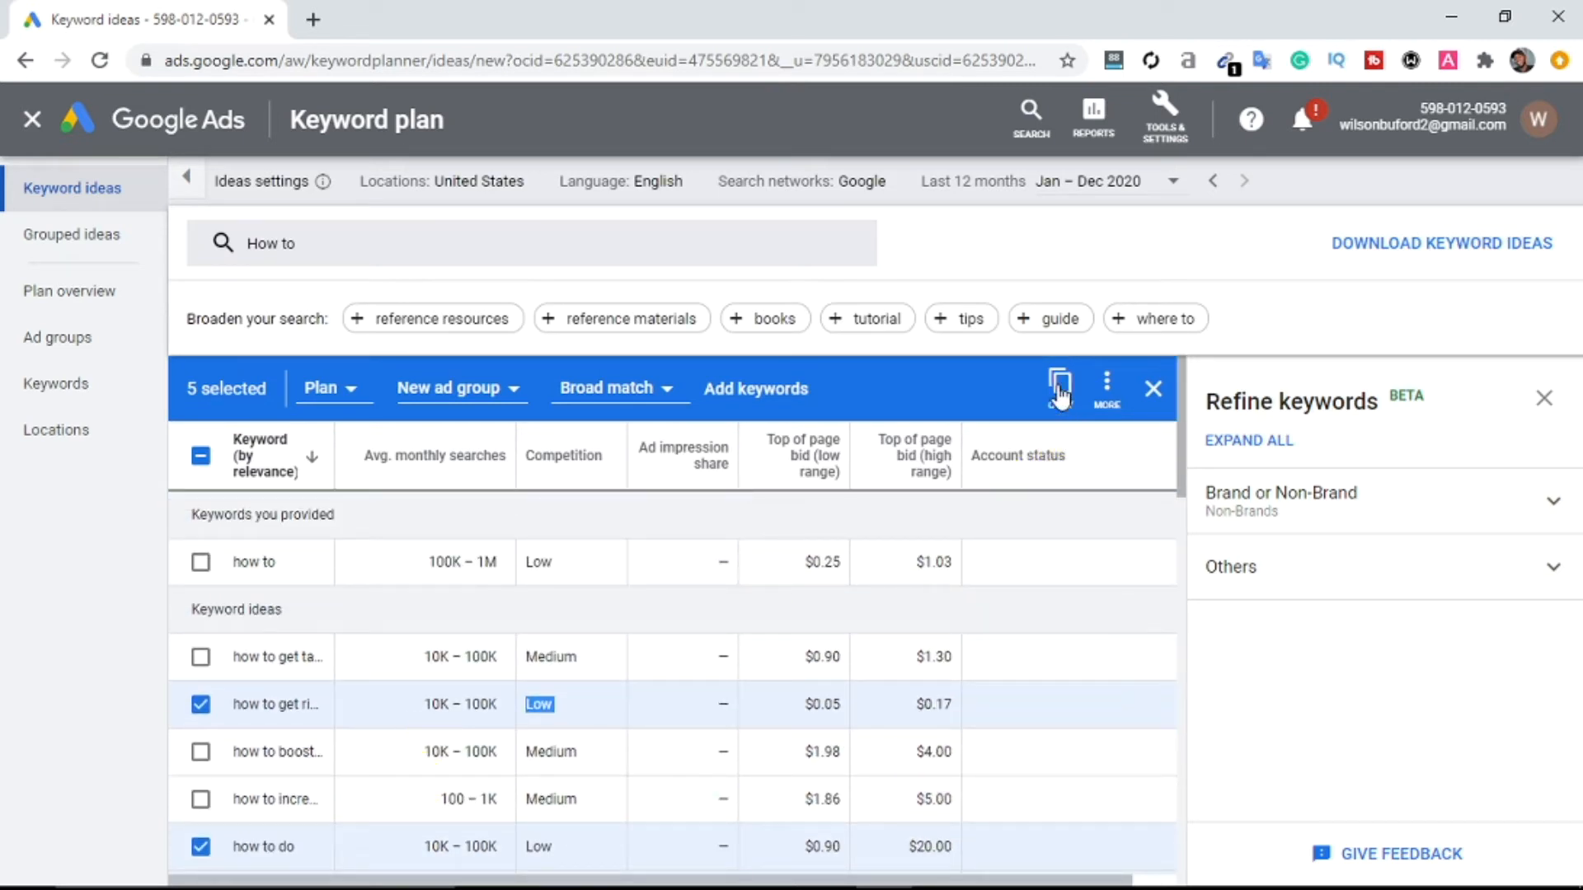
pyautogui.click(1060, 393)
pyautogui.moveTo(827, 883)
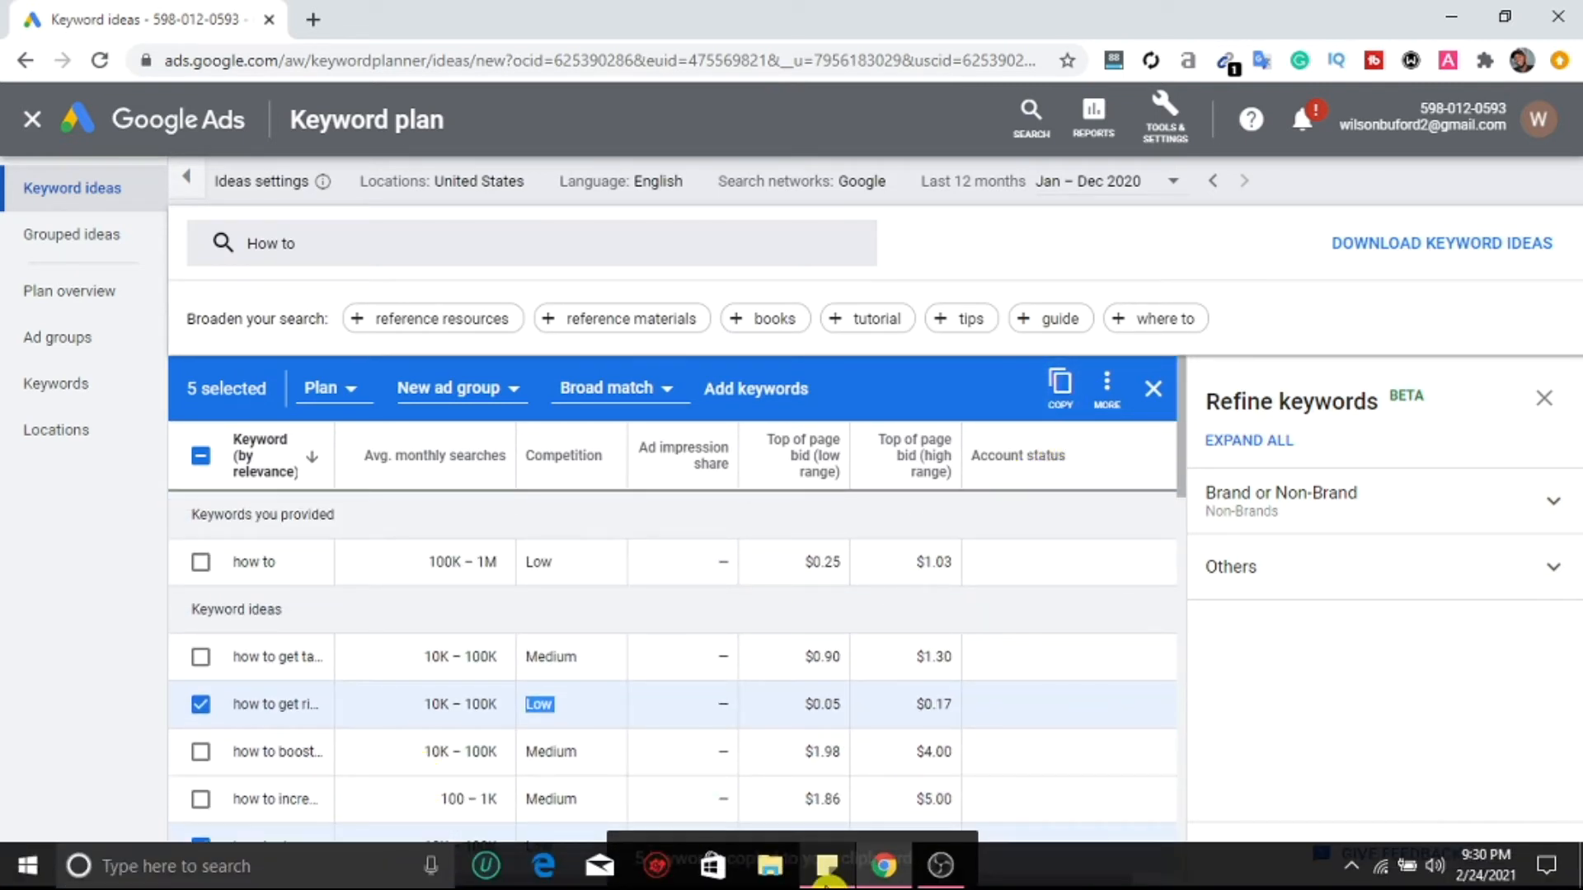
pyautogui.click(827, 881)
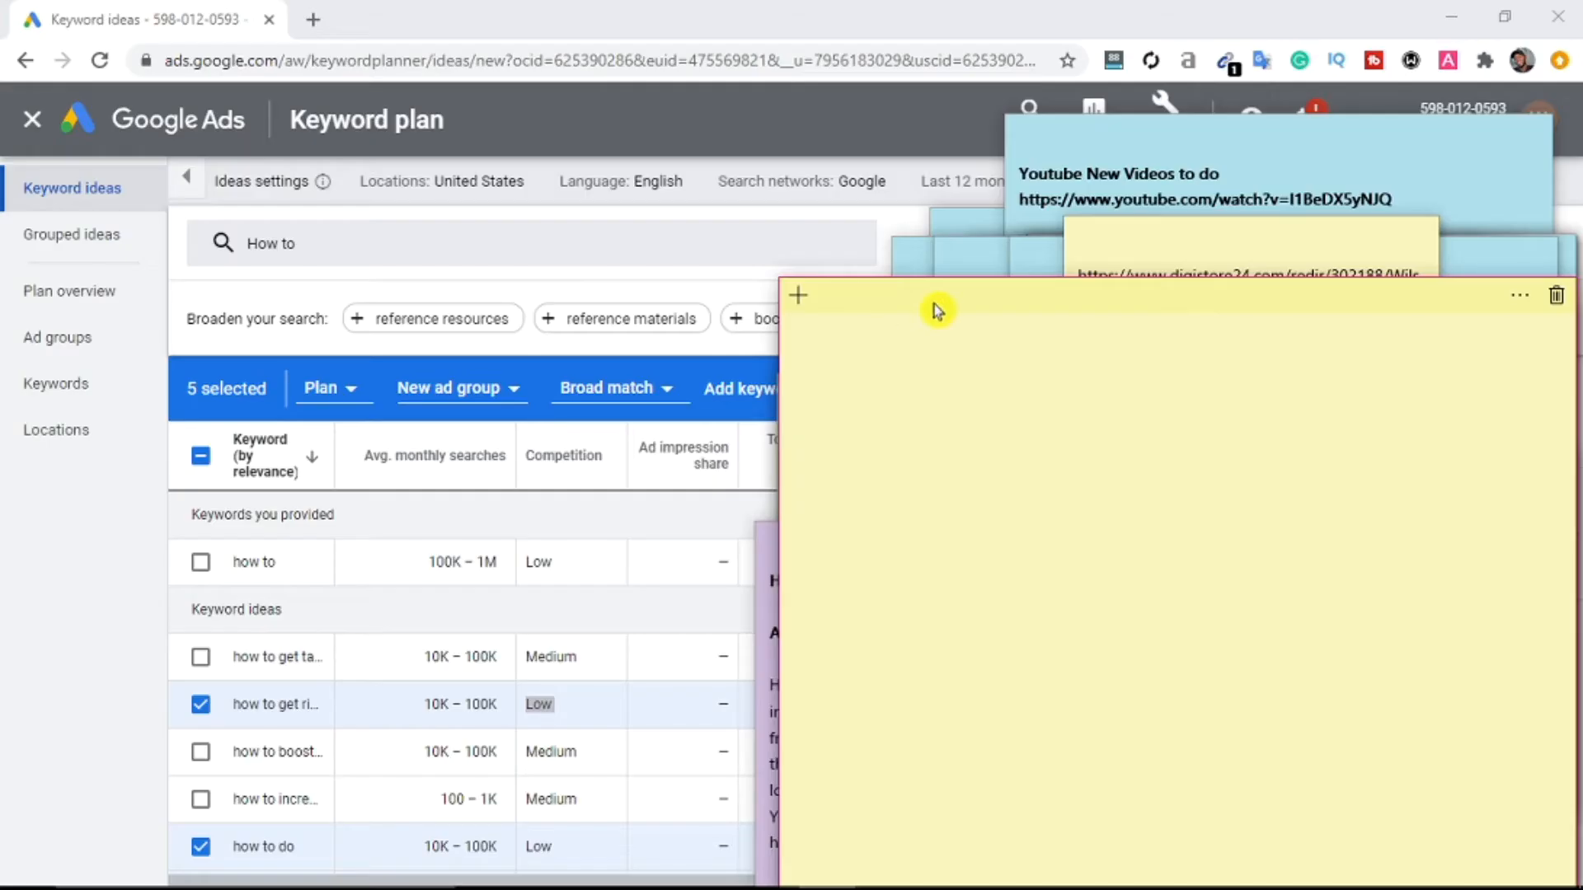
pyautogui.moveTo(932, 307); pyautogui.dragTo(904, 201)
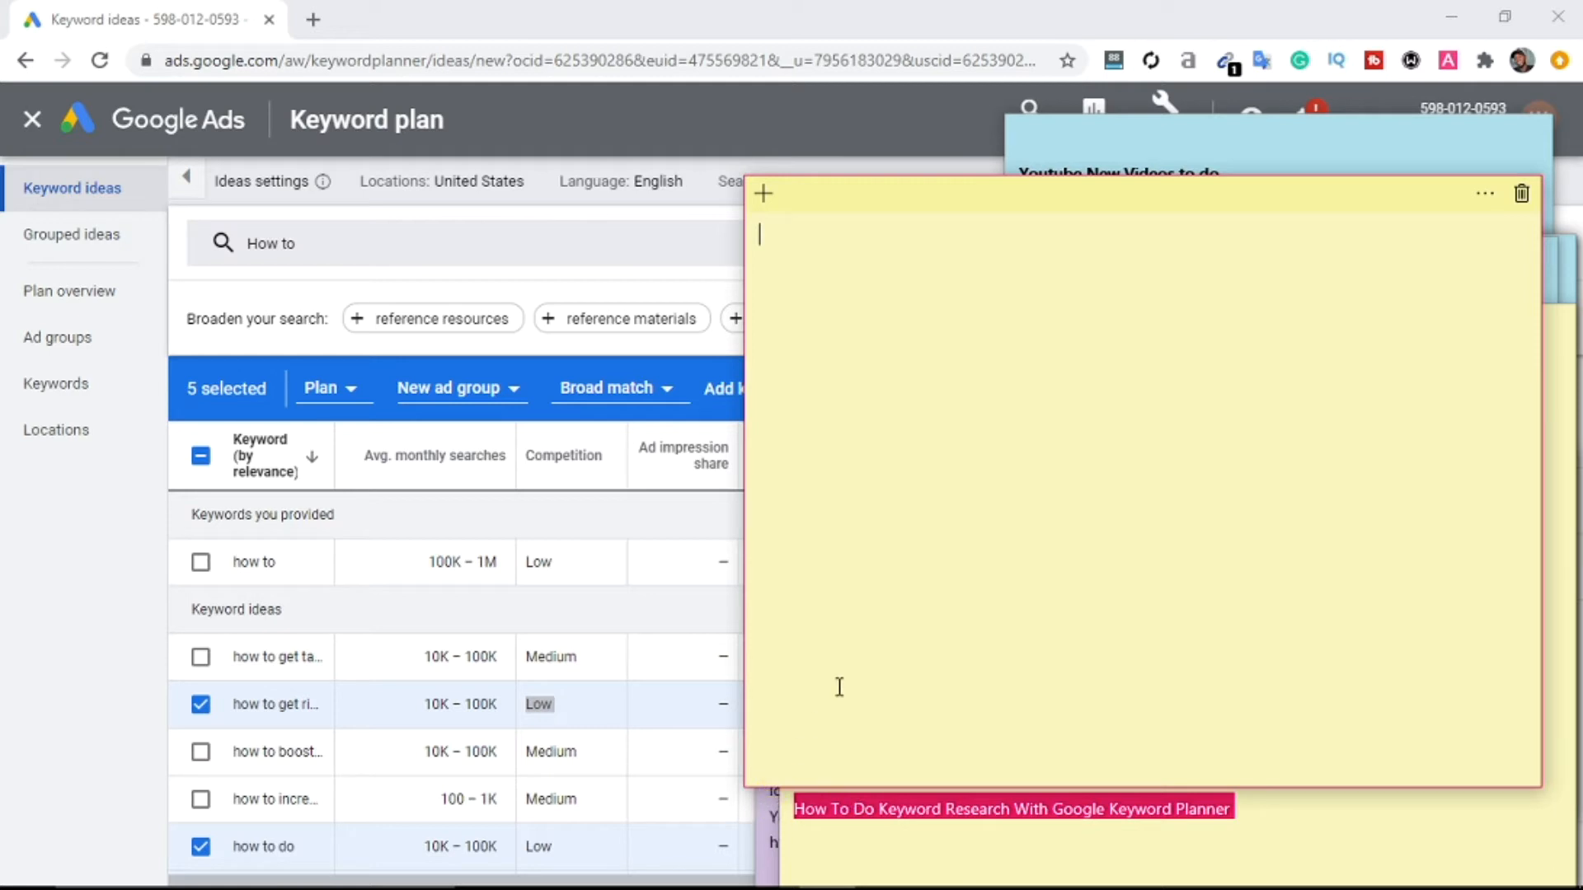
pyautogui.moveTo(1014, 201); pyautogui.dragTo(1024, 254)
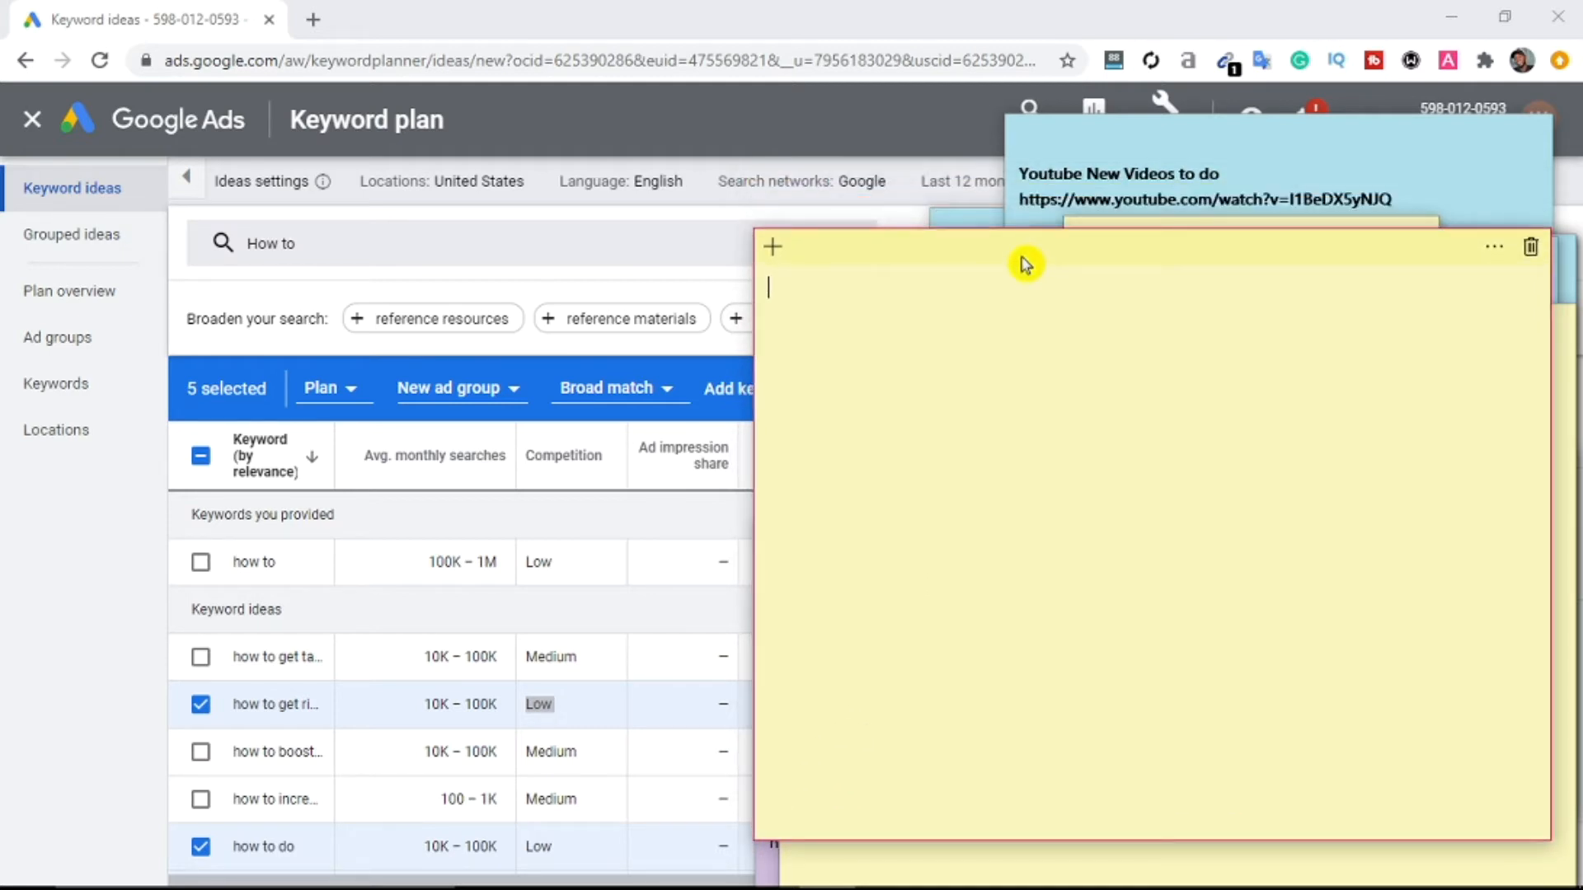
pyautogui.hotkey('ctrl', 'v')
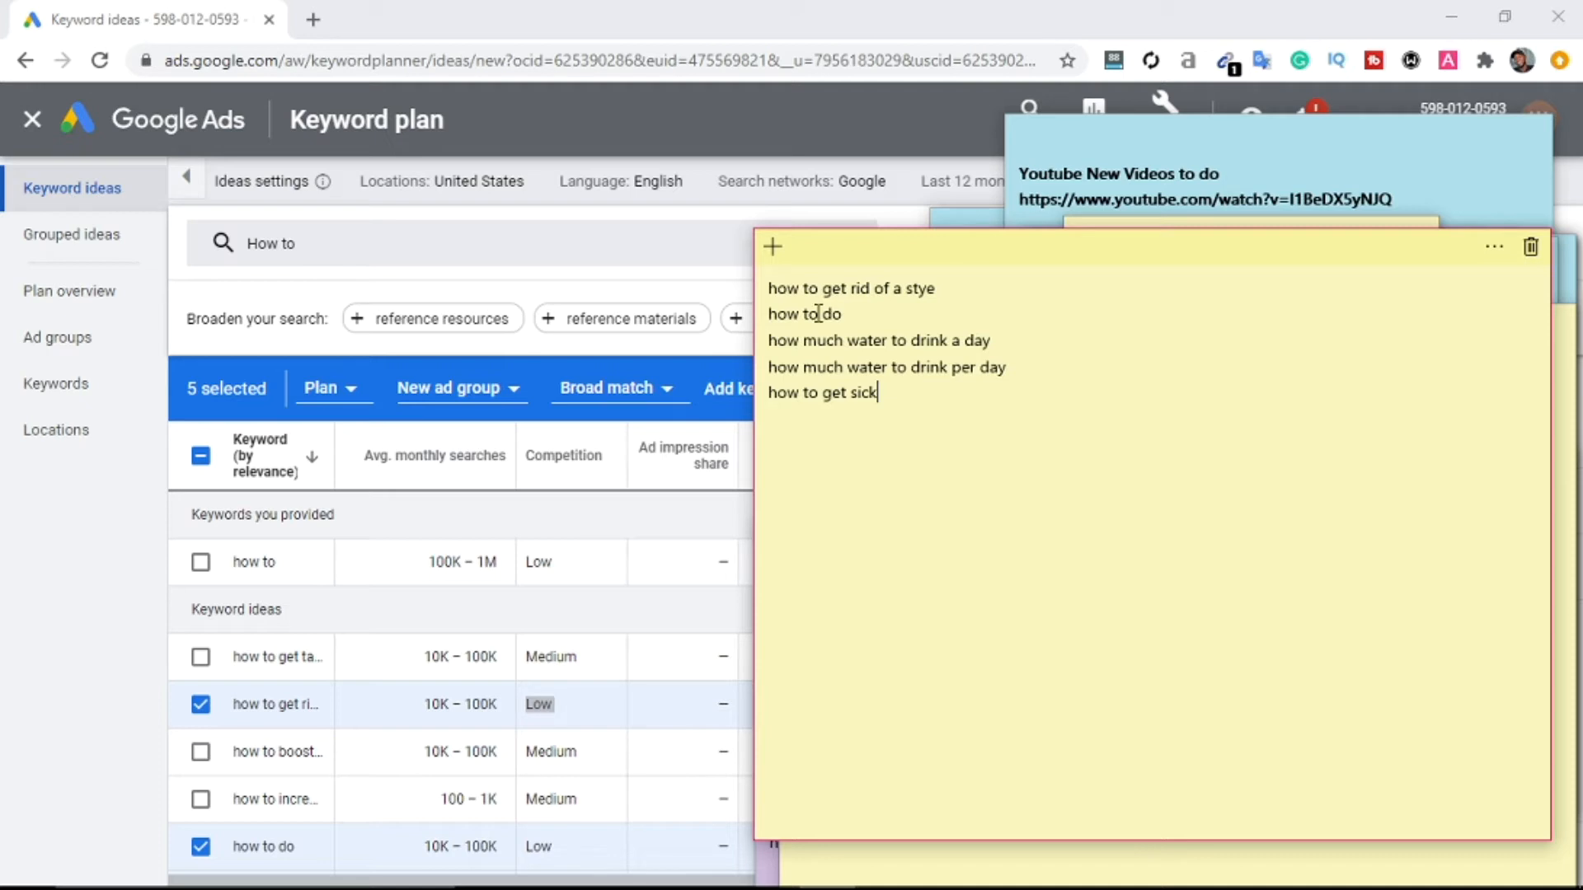
# Delete the "how to do" line from the pasted keyword list in the note
pyautogui.moveTo(846, 320); pyautogui.dragTo(759, 325)
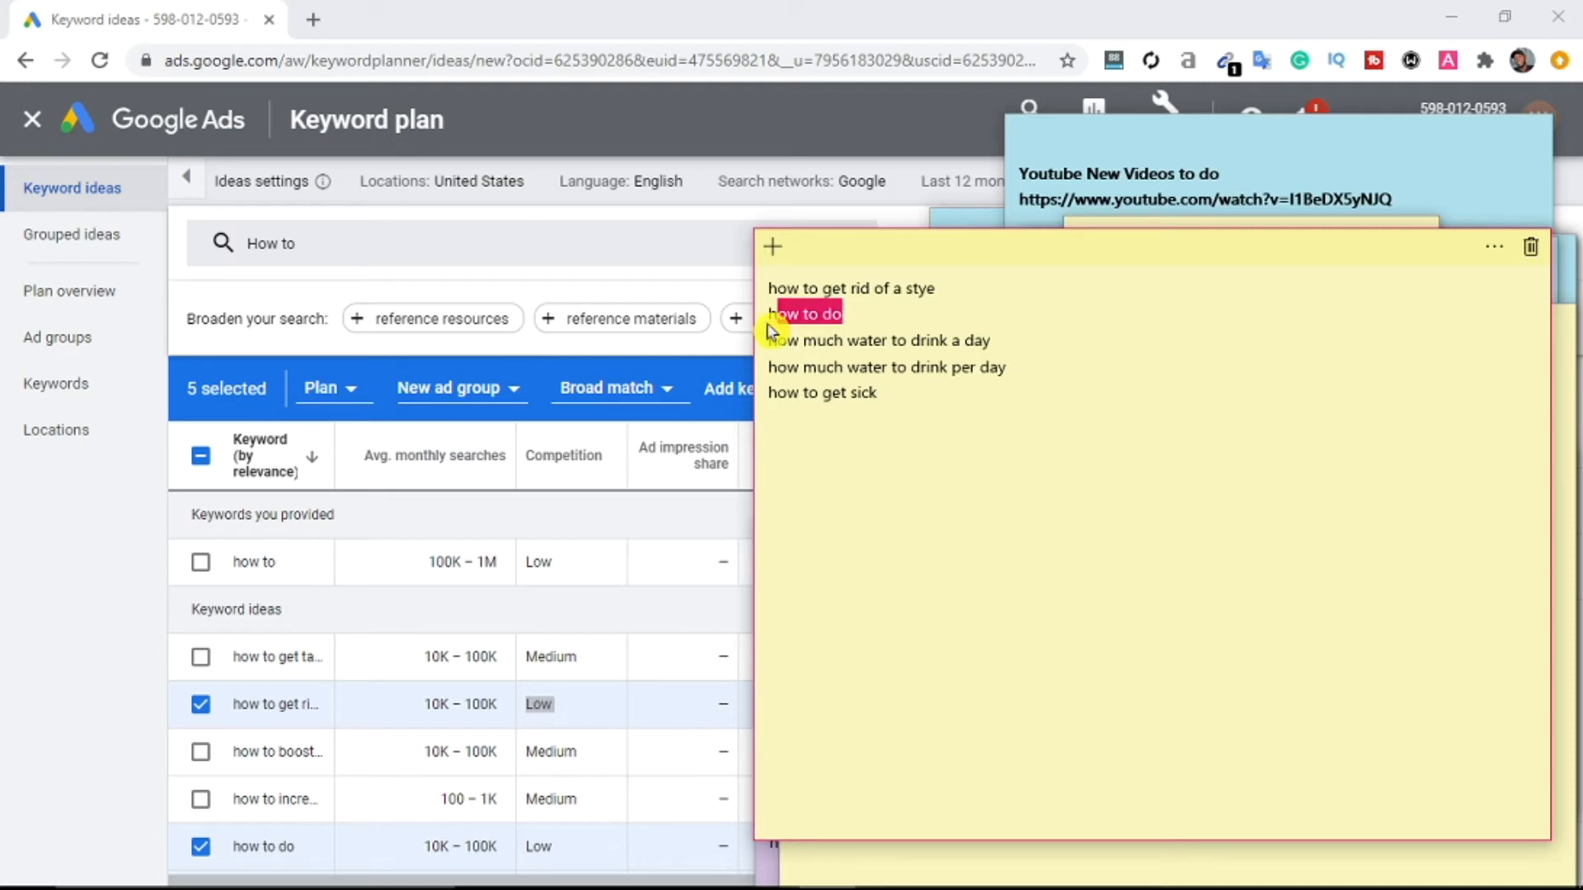
pyautogui.press('BackSpace')
pyautogui.press('BackSpace')
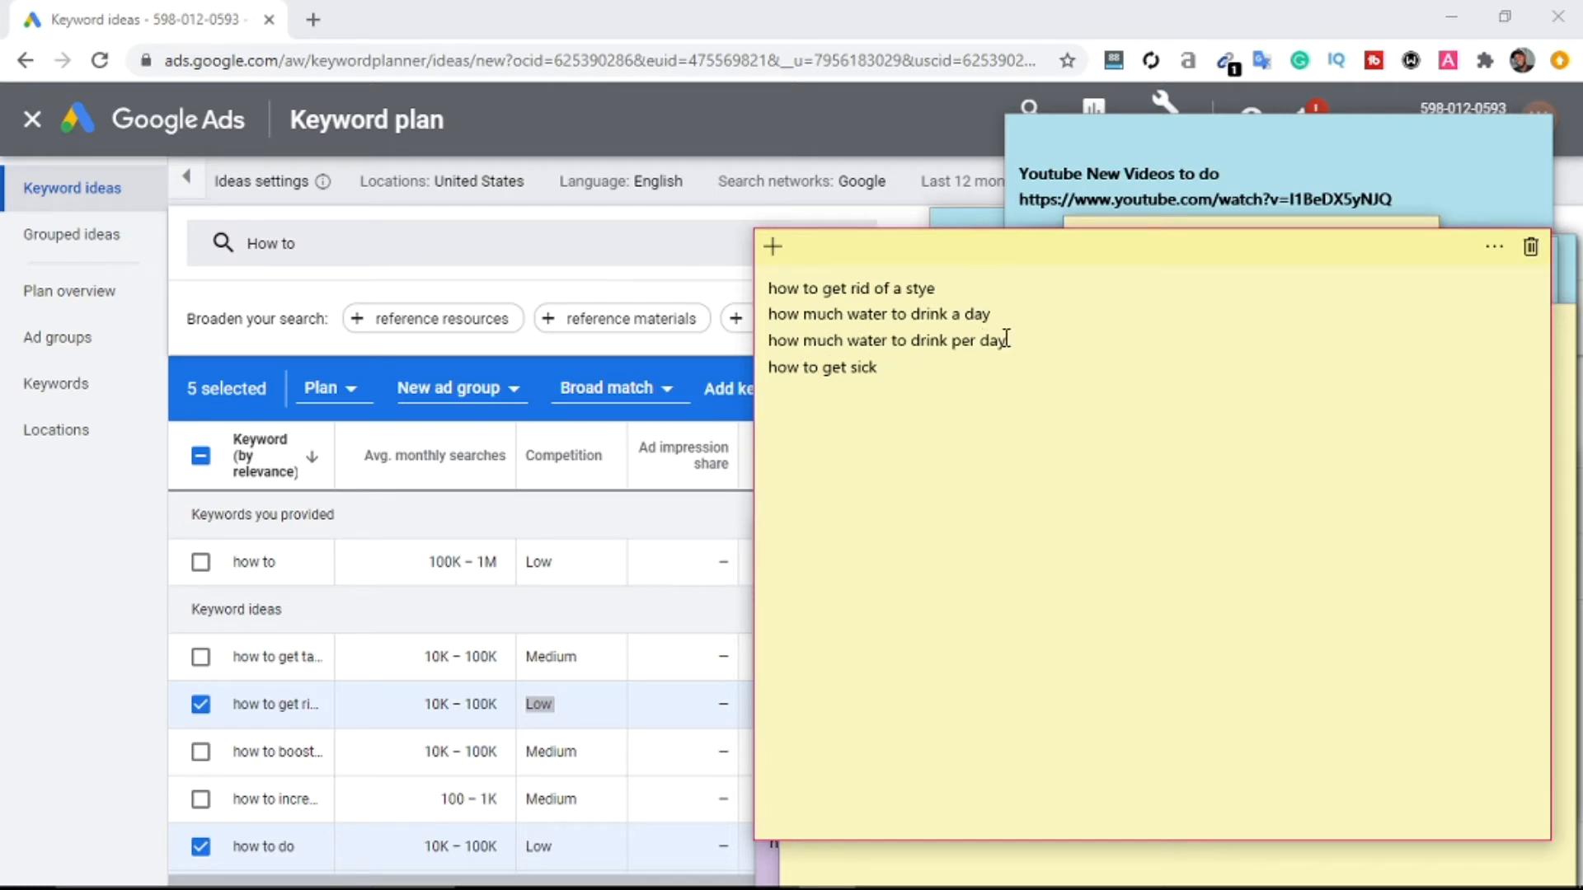
# Cut the keyword "how to get rid of a stye" from the first line of the note
pyautogui.tripleClick(901, 371)
pyautogui.click(964, 294)
pyautogui.moveTo(965, 280); pyautogui.dragTo(761, 307)
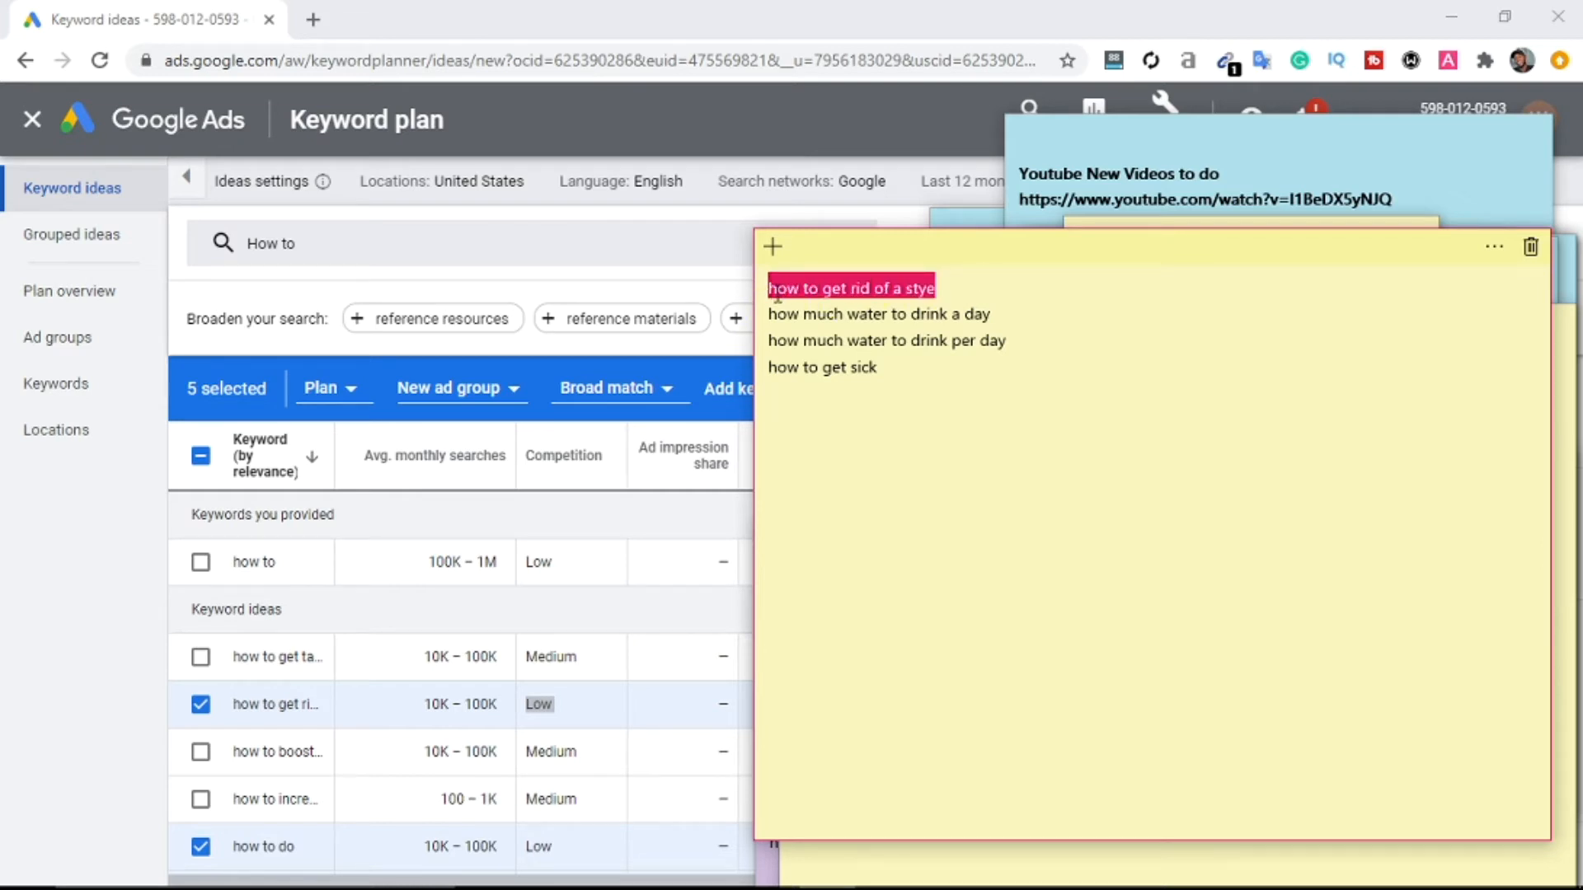
pyautogui.rightClick(782, 295)
pyautogui.click(791, 226)
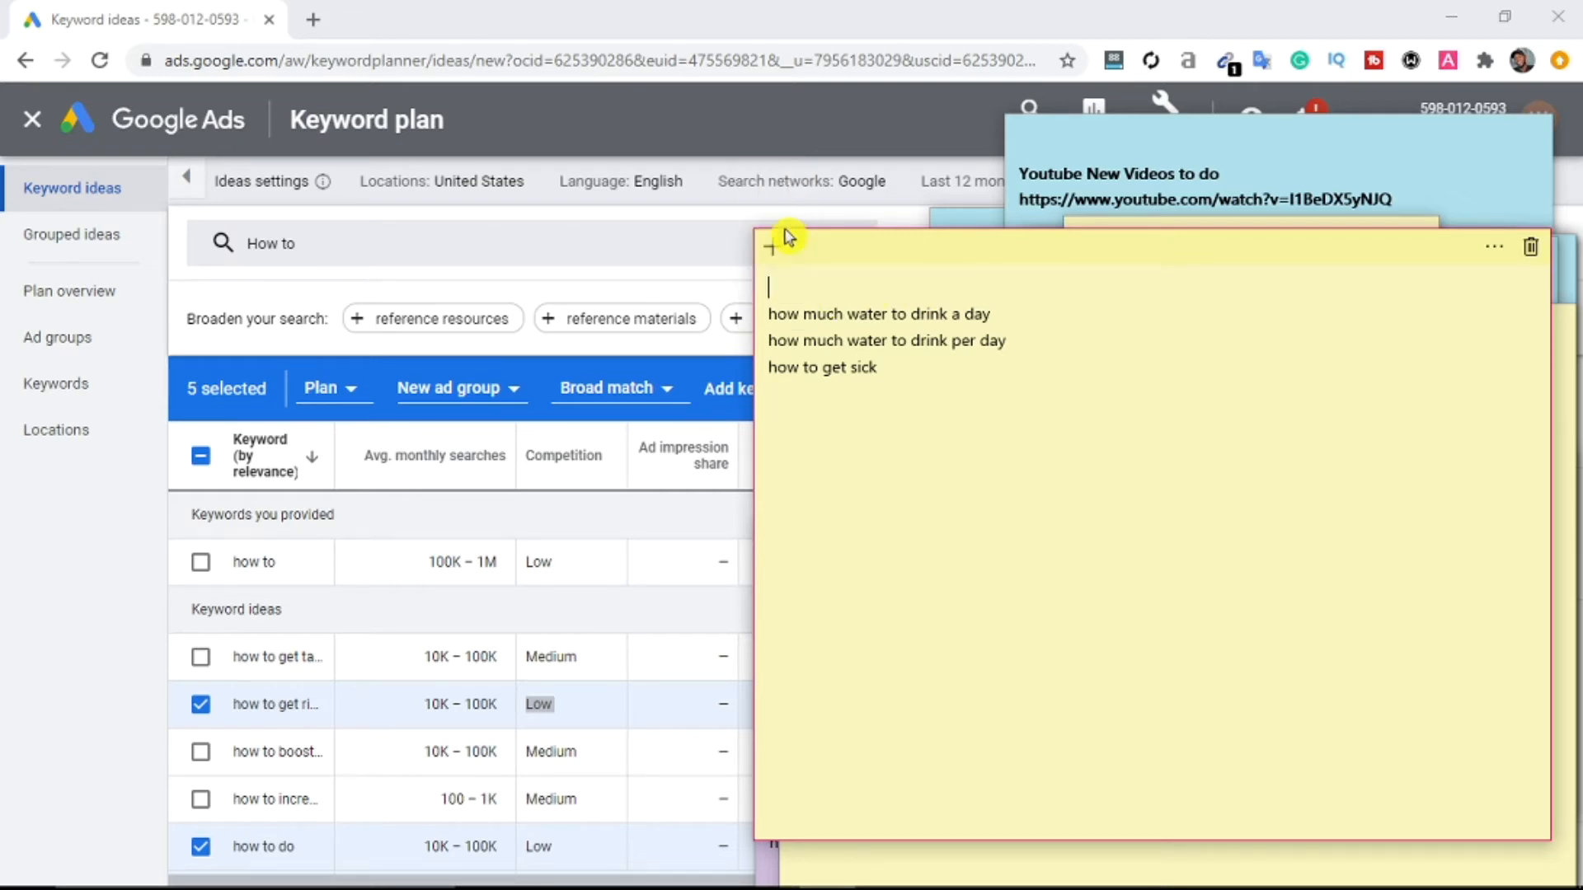
# Search Google in a new browser tab for "how to get rid of a stye" and examine which websites rank for it
pyautogui.click(312, 20)
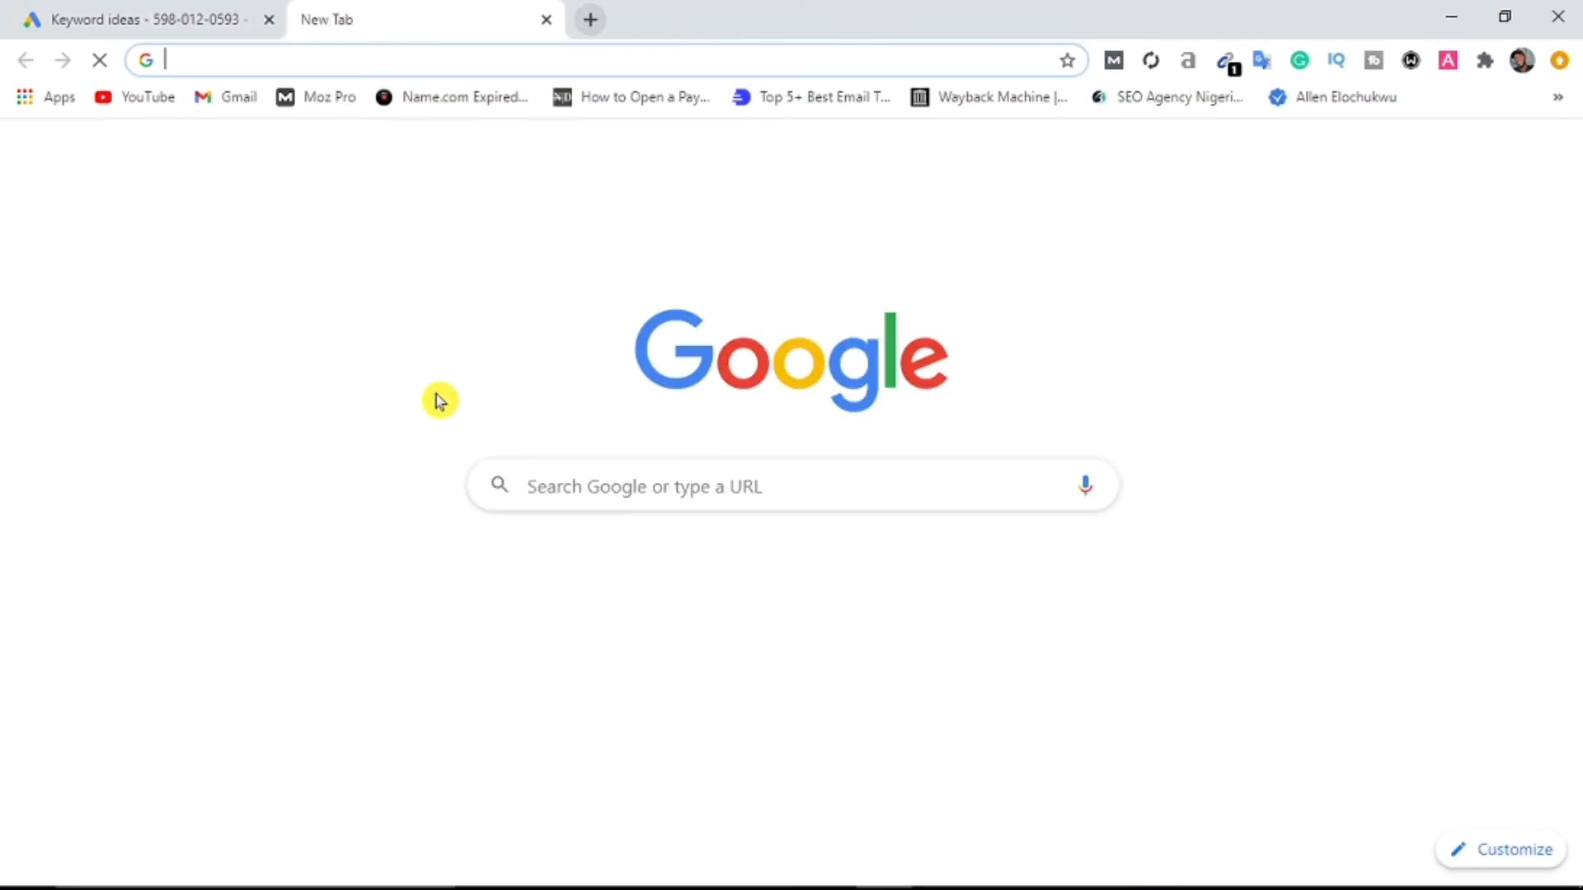
pyautogui.click(666, 480)
pyautogui.rightClick(682, 491)
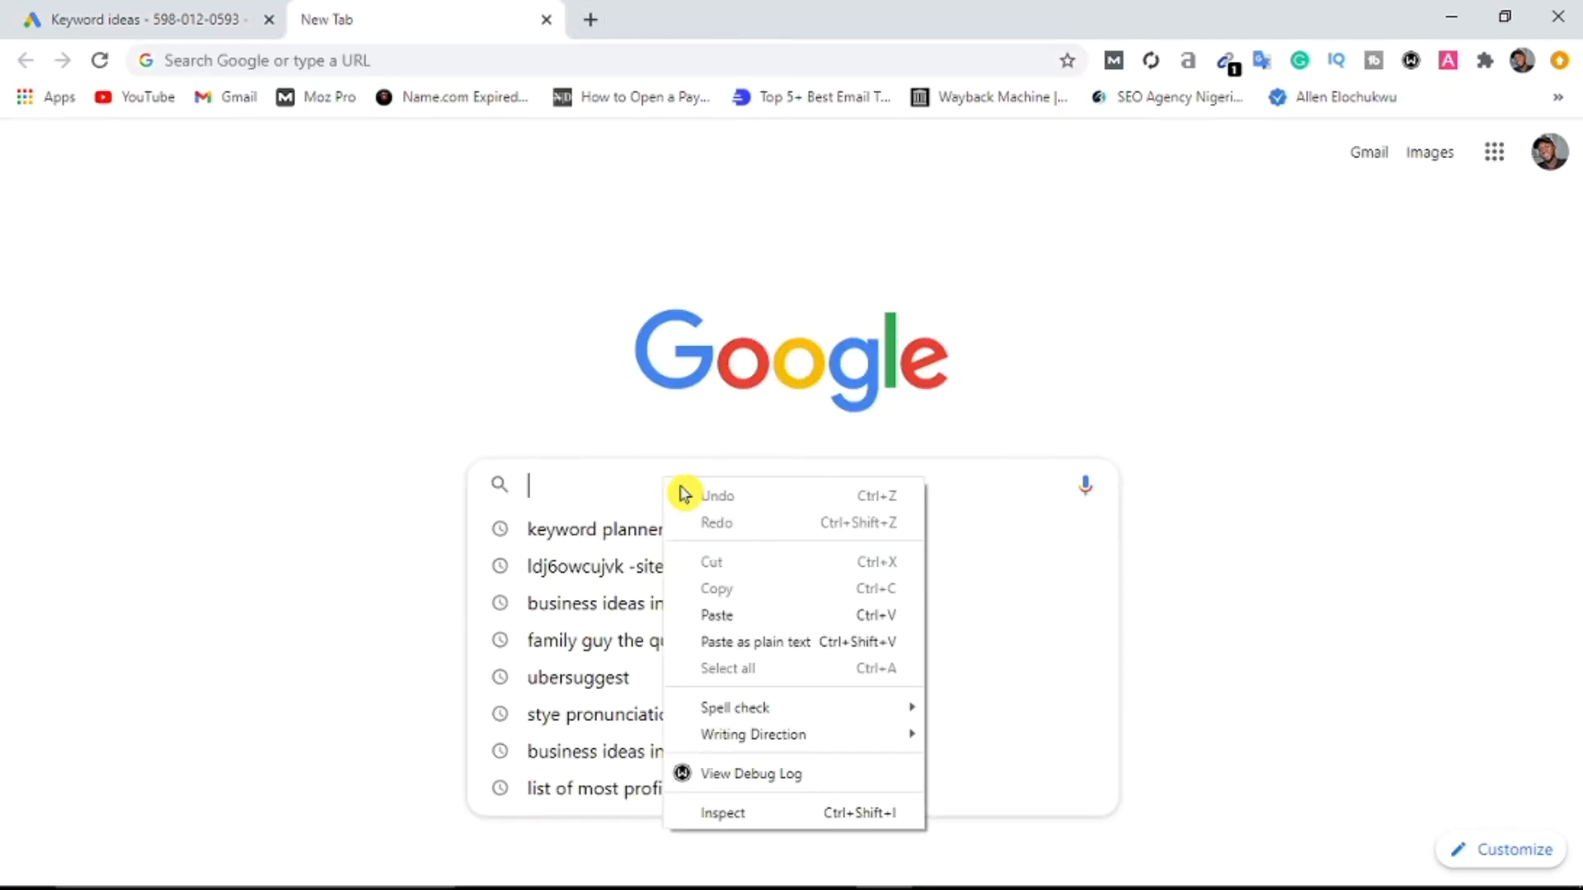
pyautogui.click(753, 611)
pyautogui.press('Return')
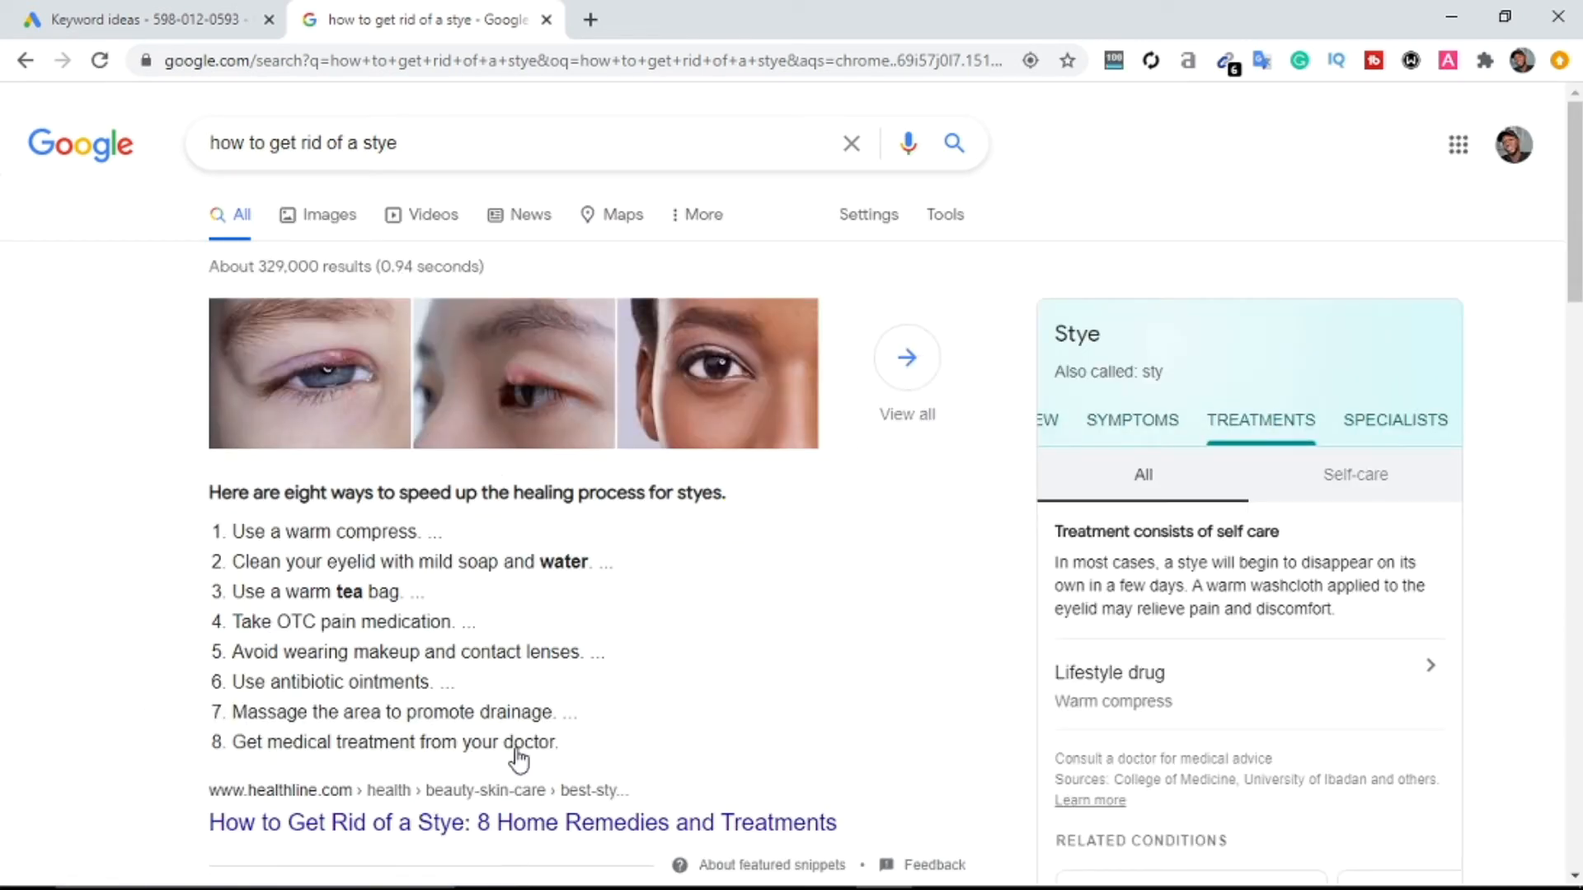
pyautogui.scroll(-5, 335, 583)
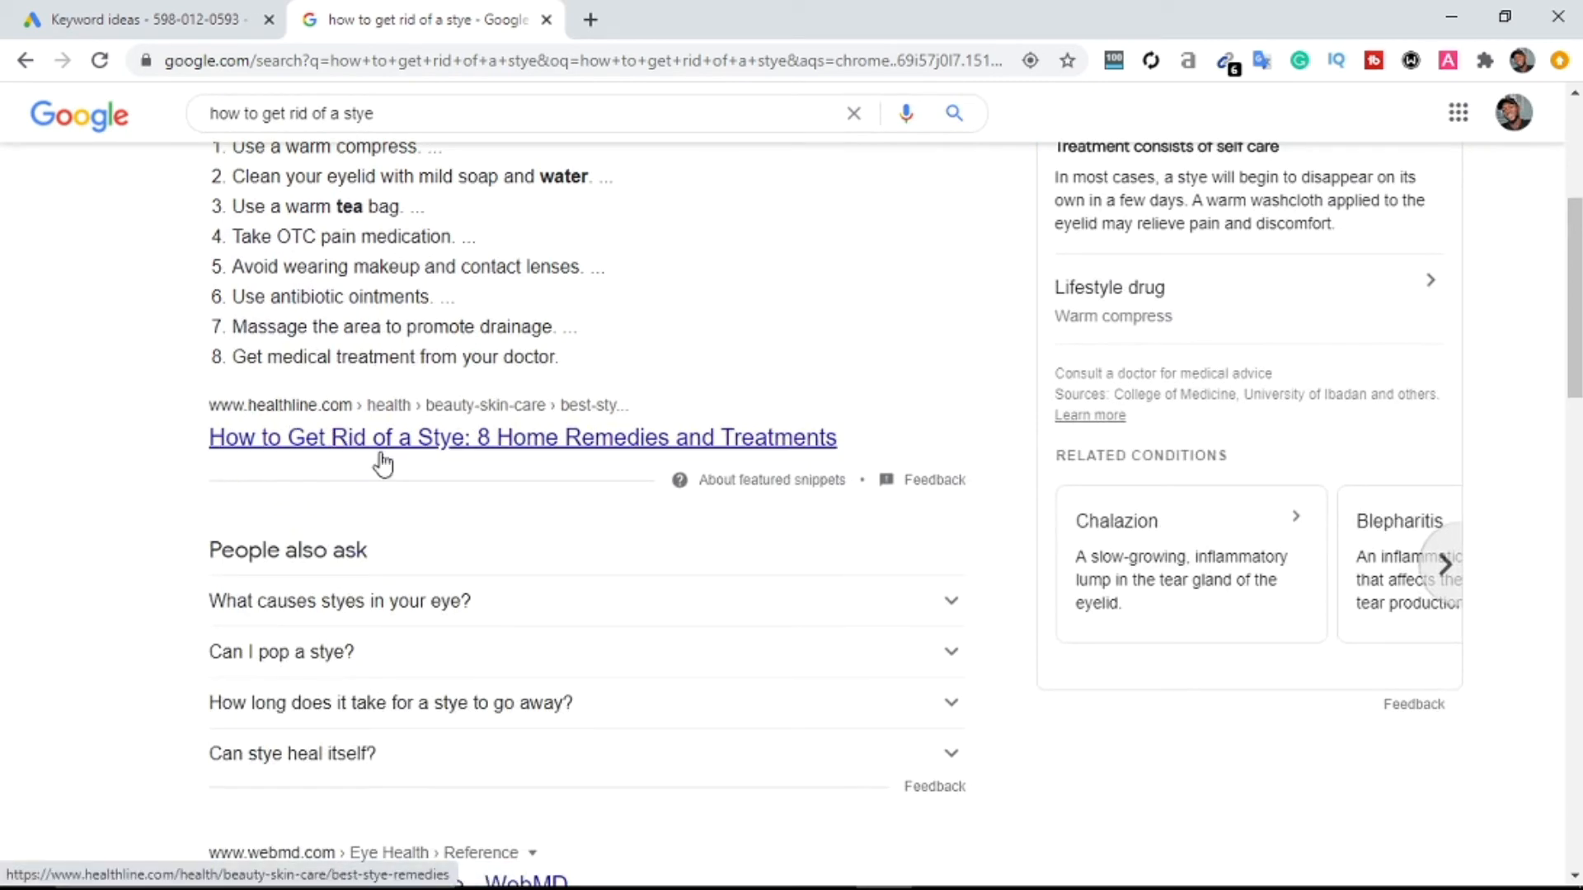
pyautogui.scroll(-1, 532, 505)
pyautogui.scroll(-3, 532, 505)
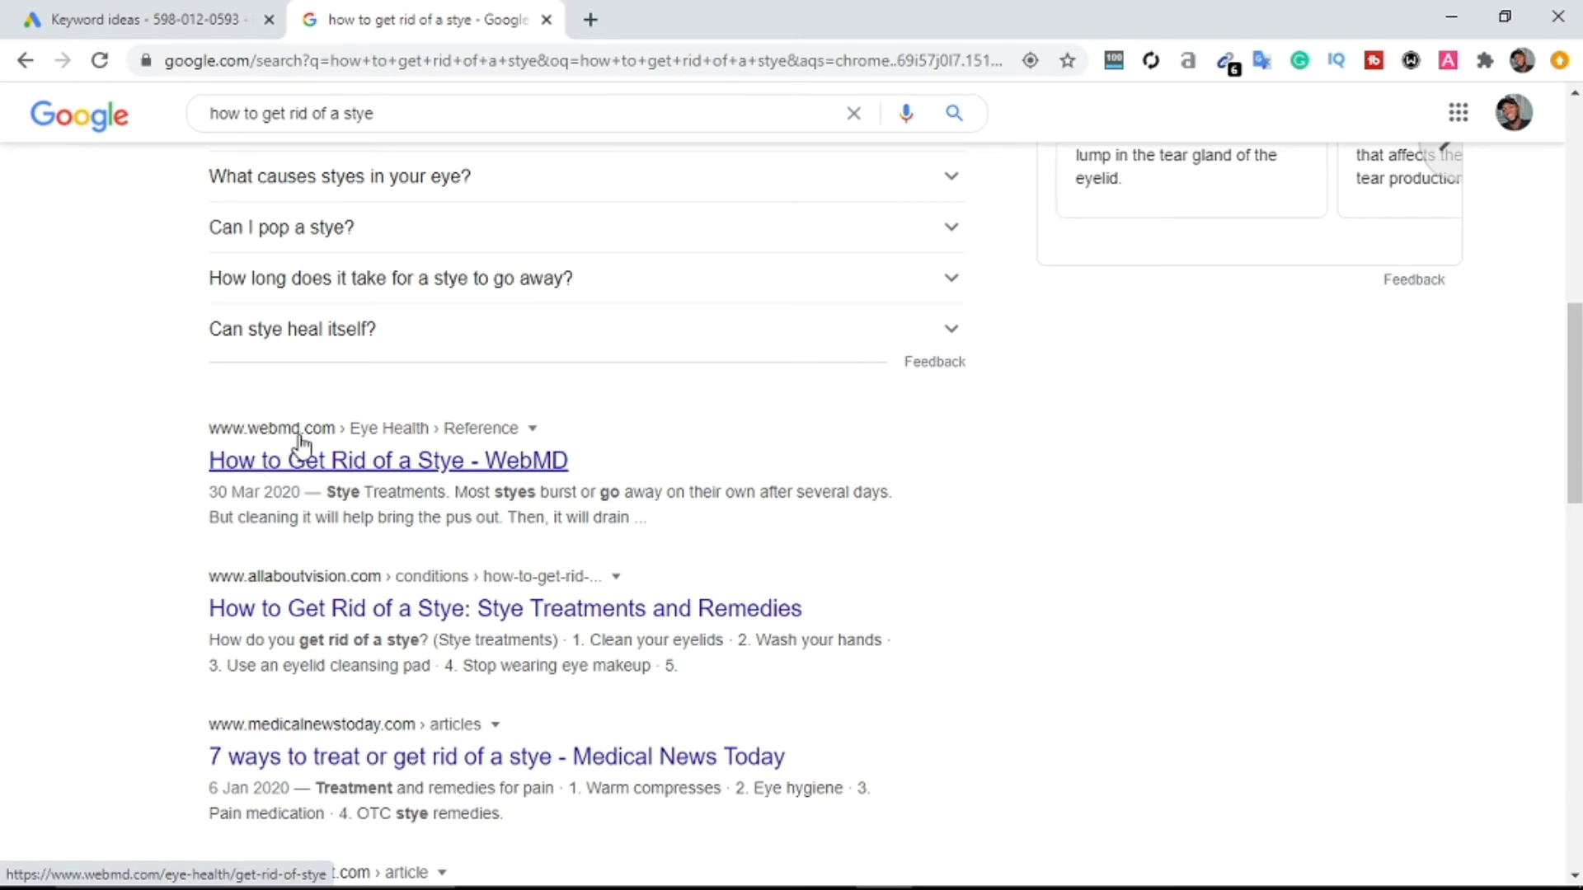
pyautogui.scroll(-1, 573, 466)
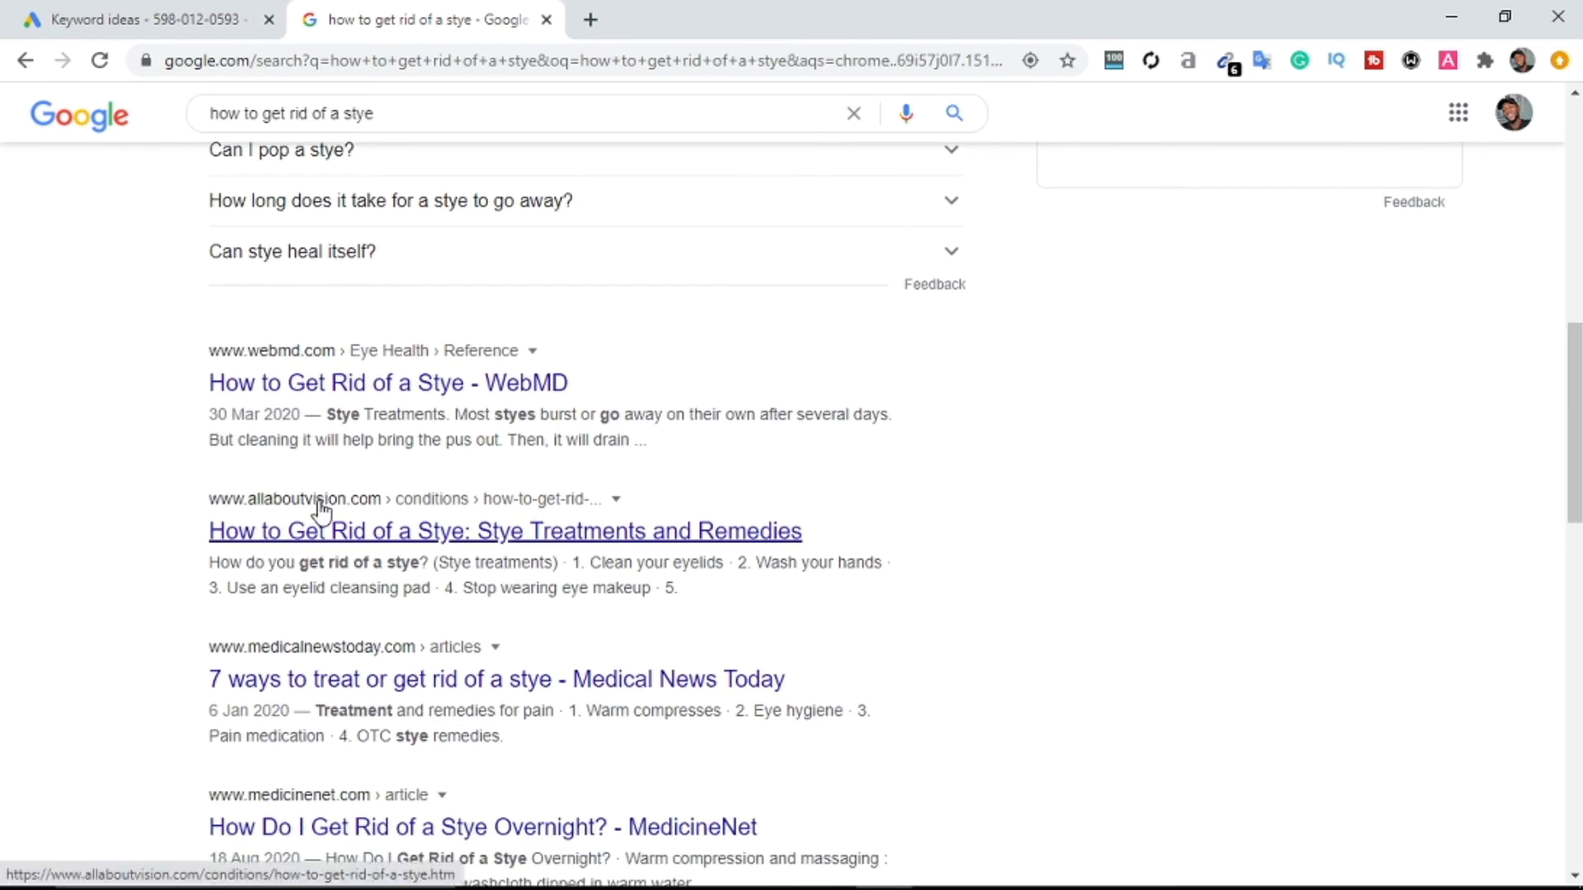
pyautogui.scroll(-1, 696, 661)
pyautogui.scroll(10, 800, 574)
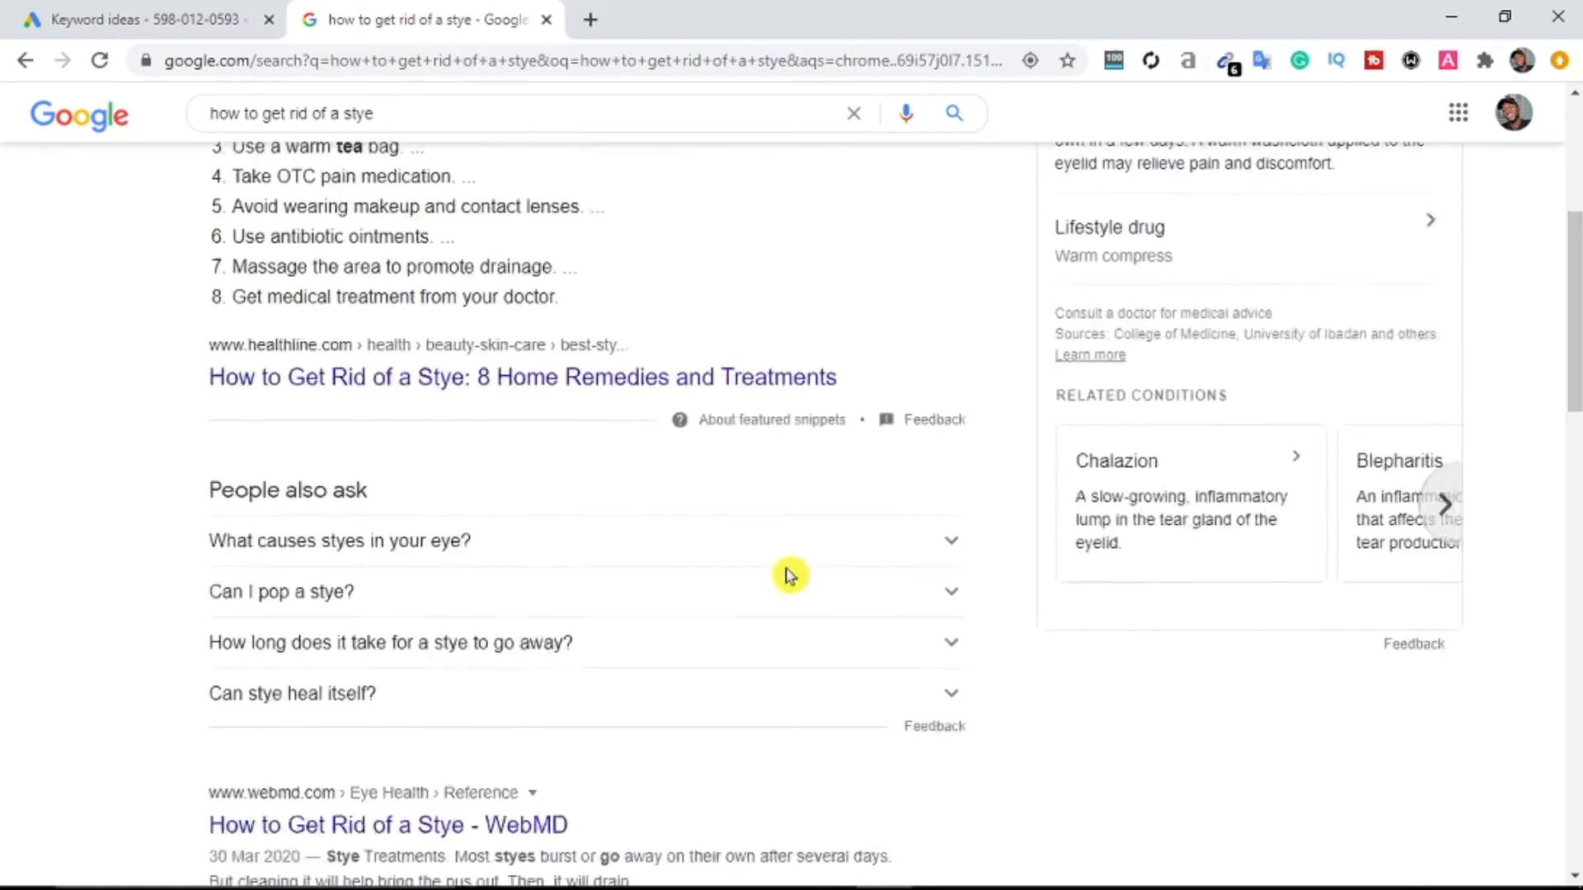
# Close the search results, clear the keyword selection, and get keyword ideas for "How to make money online"
pyautogui.click(551, 18)
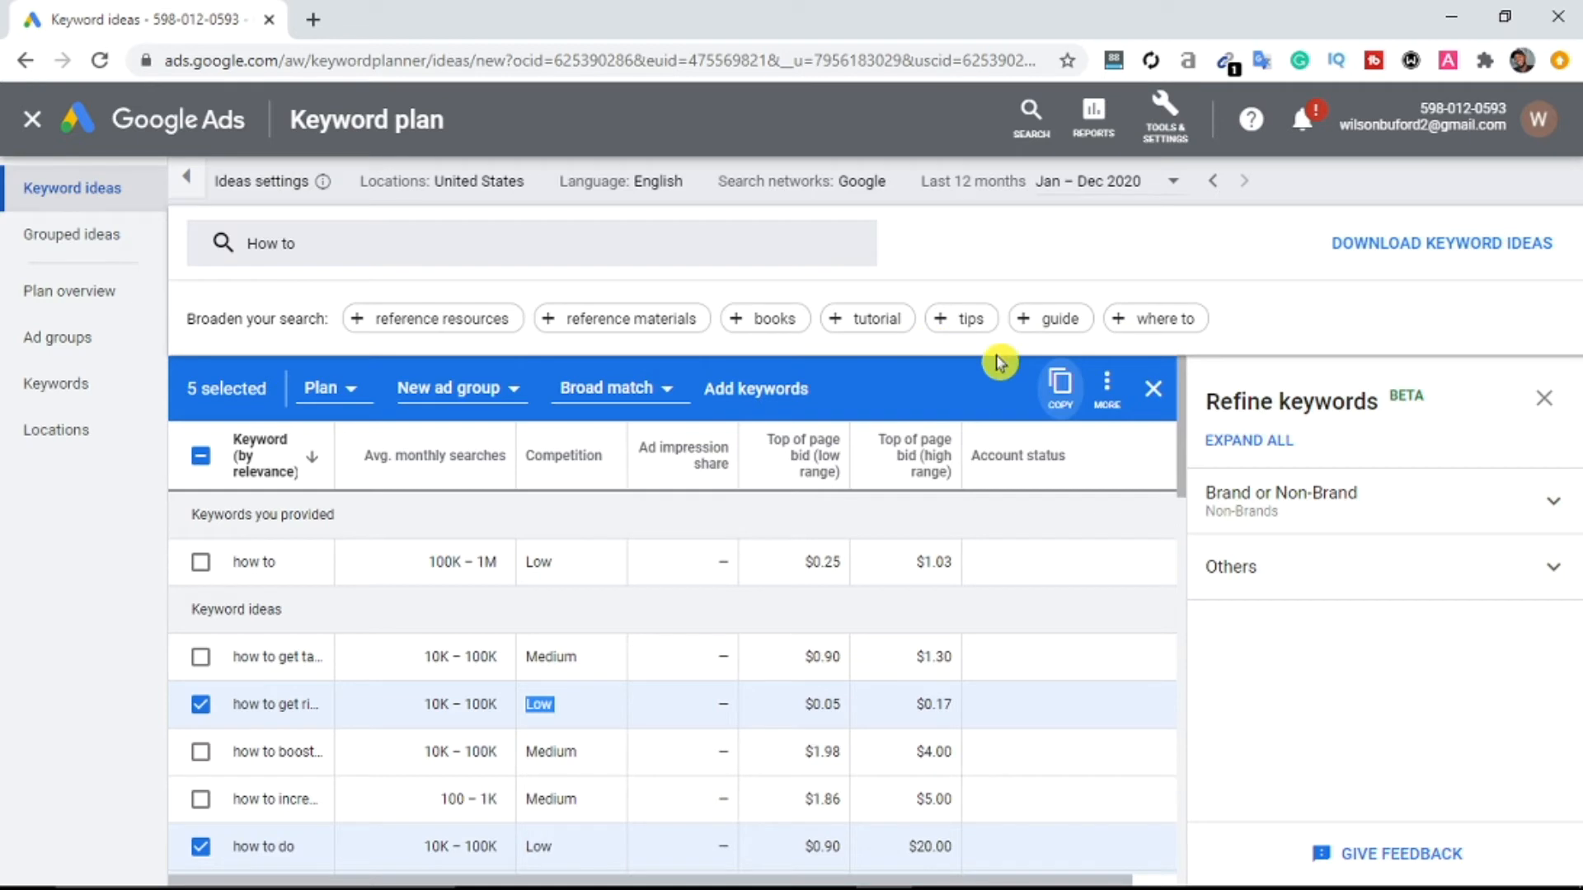
pyautogui.click(1153, 392)
pyautogui.click(388, 247)
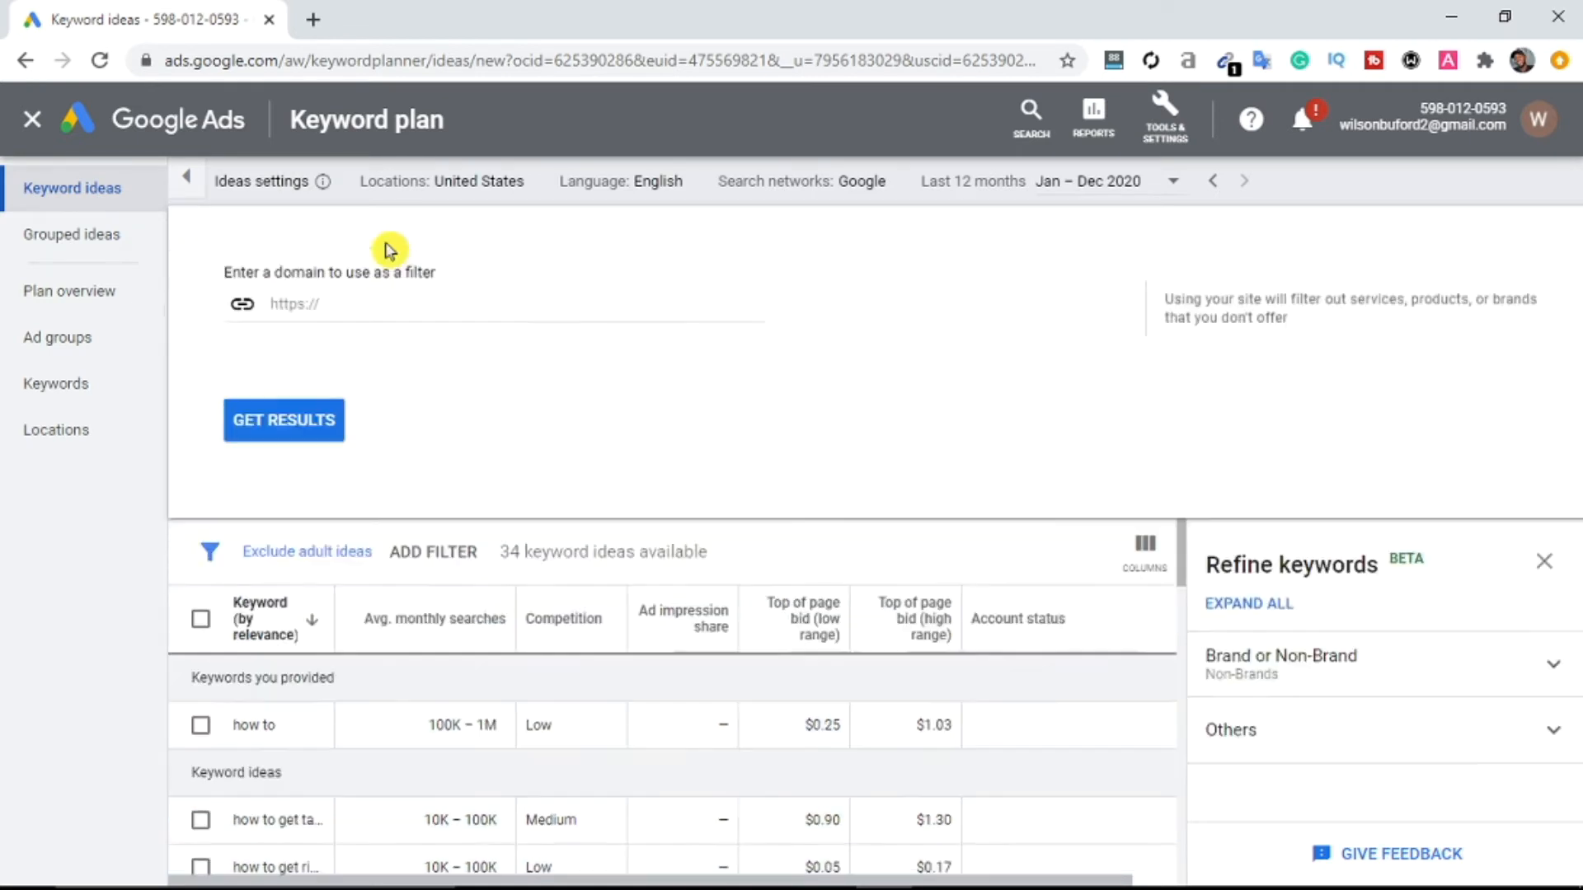
pyautogui.click(356, 358)
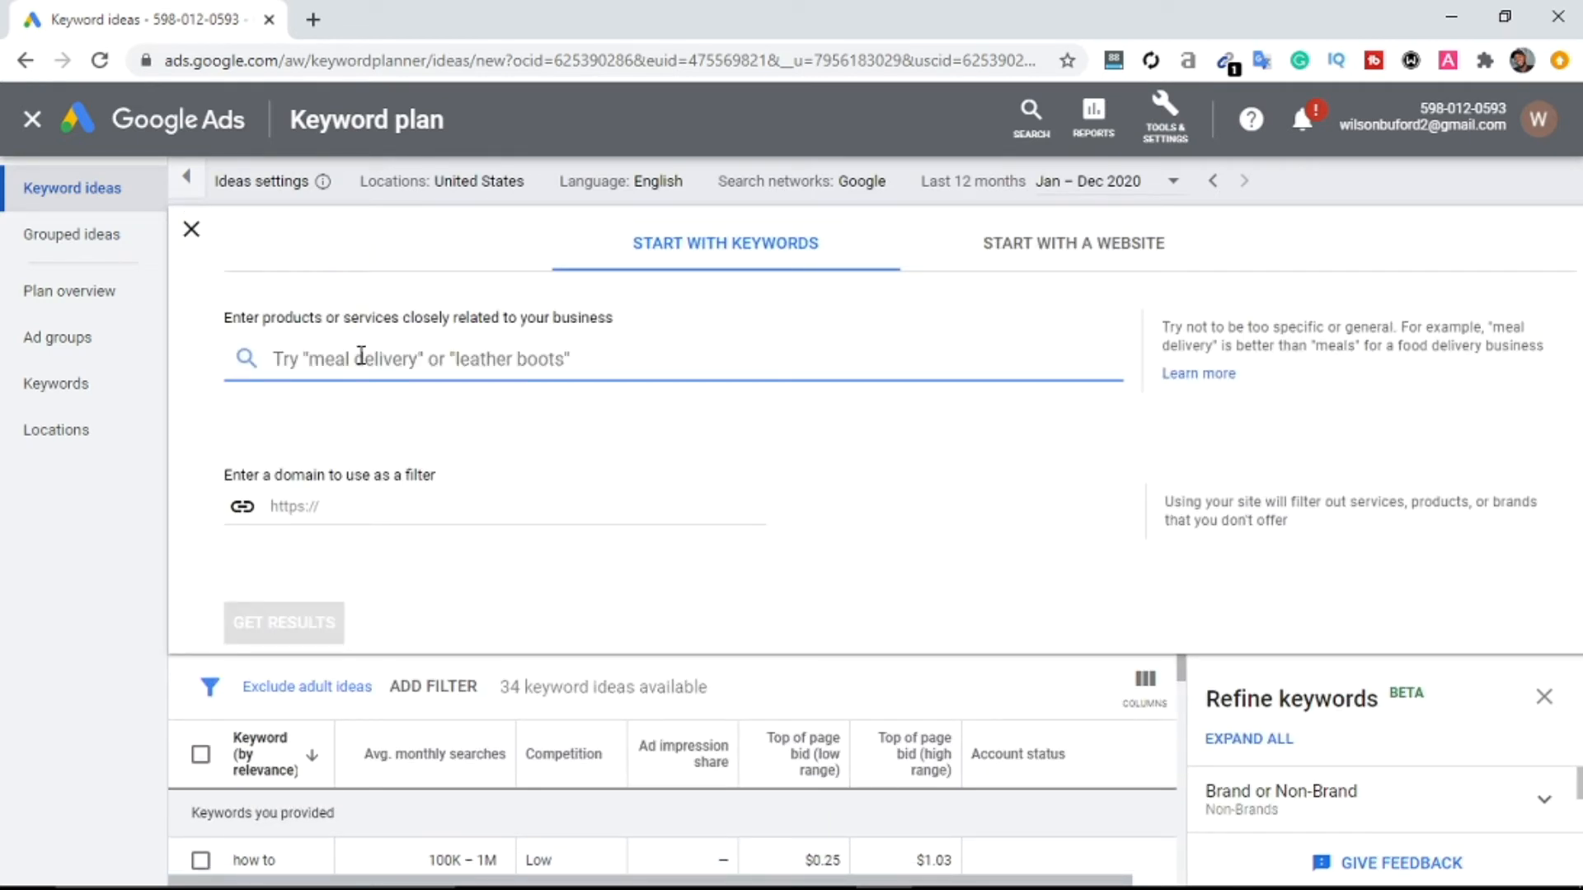
pyautogui.write('How to make money online')
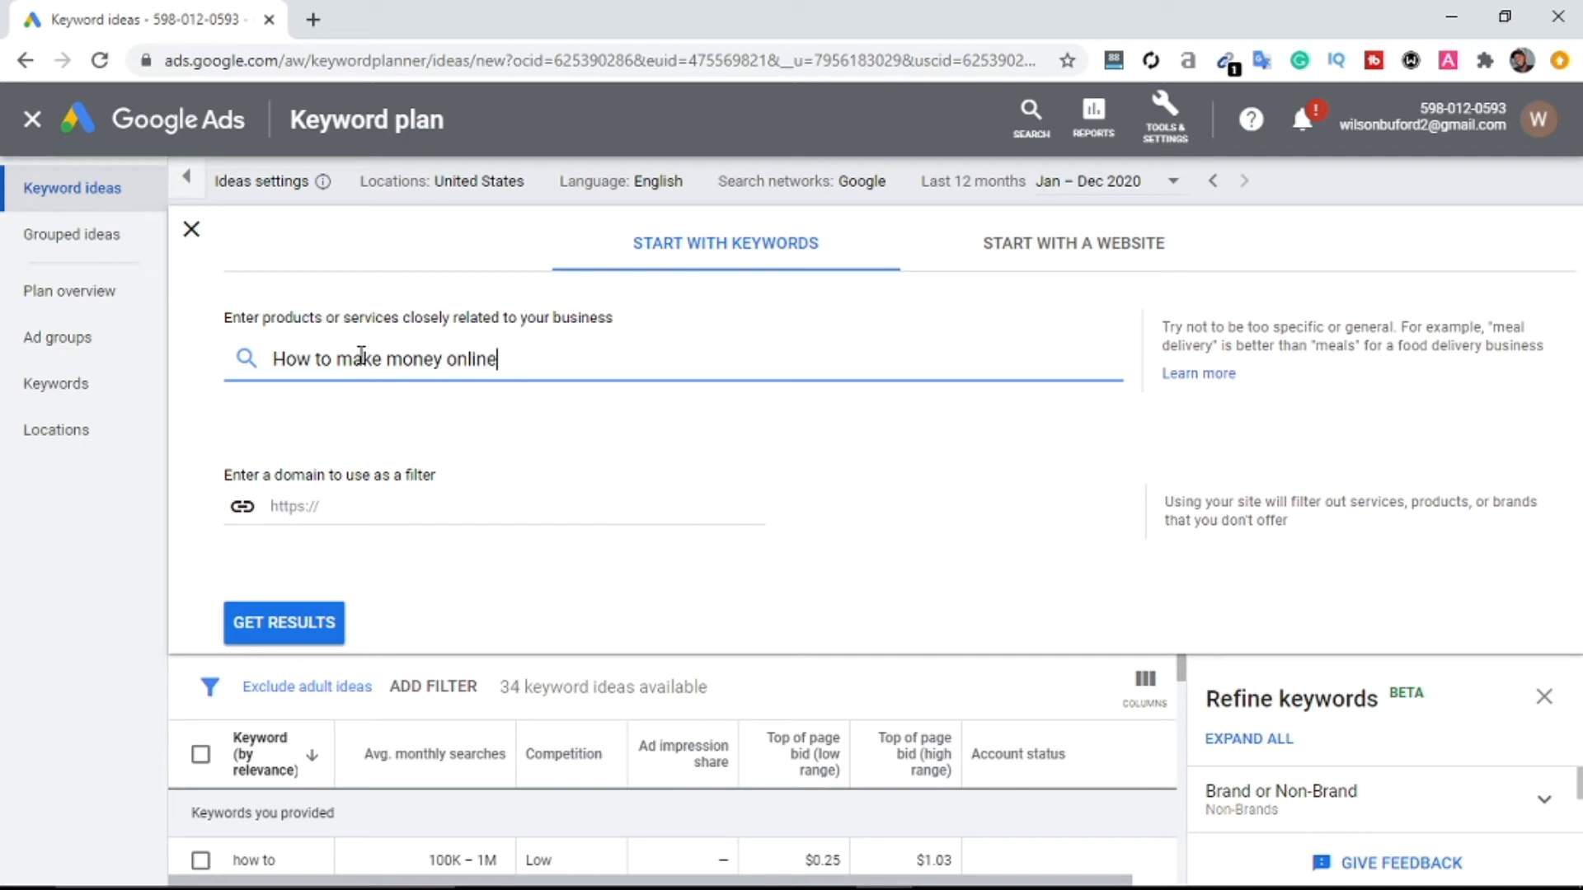
pyautogui.click(251, 633)
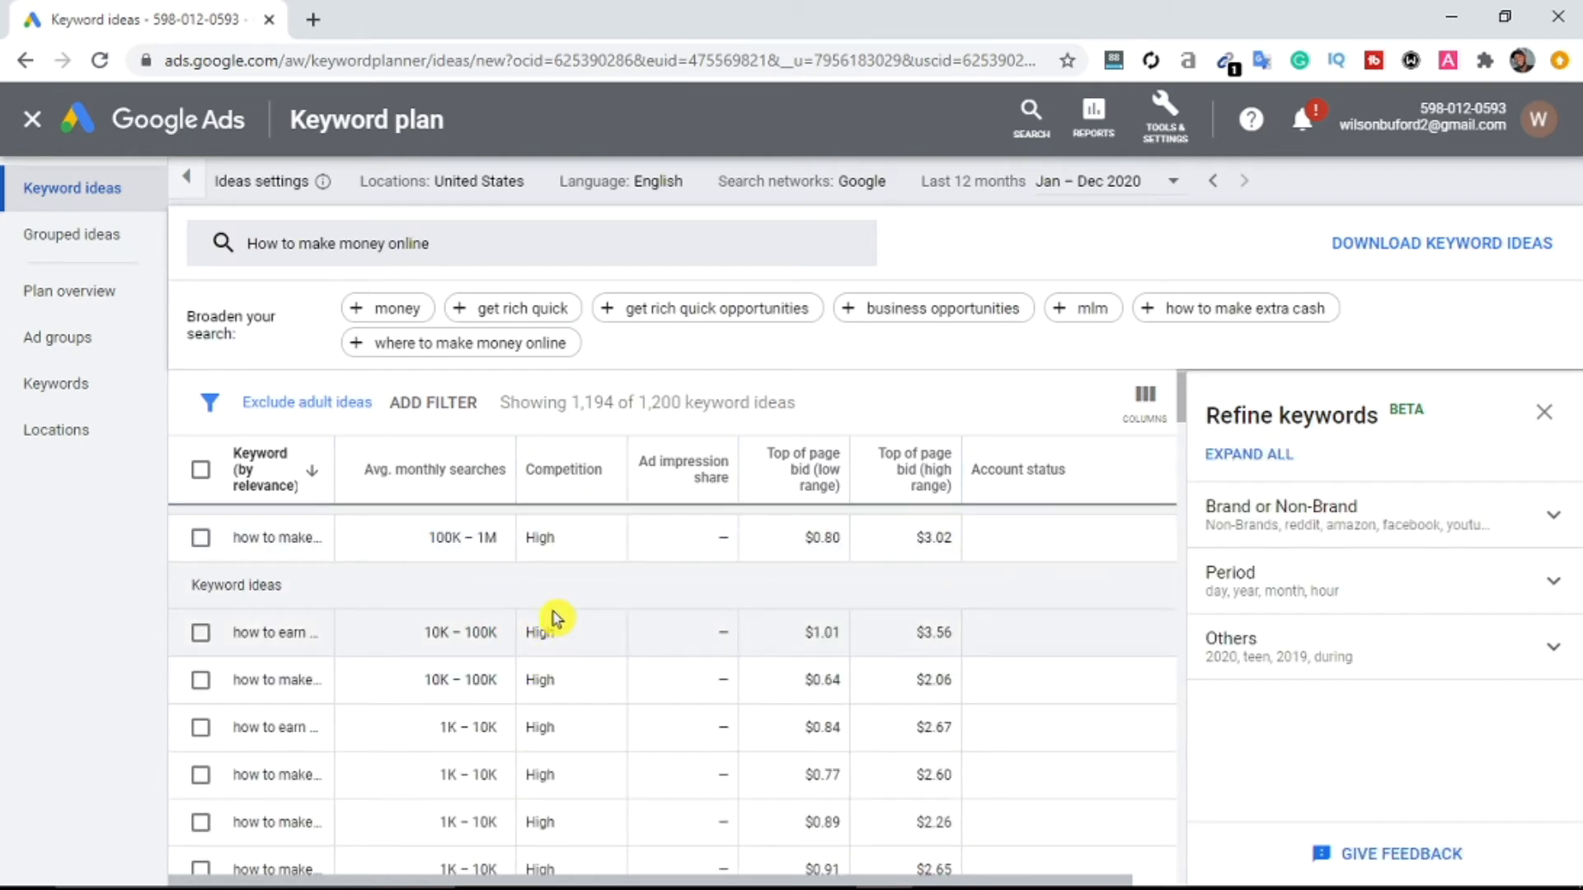
# Select the low-competition keyword idea "how to make money online reddit" in the results list
pyautogui.scroll(-3, 554, 624)
pyautogui.scroll(-5, 565, 624)
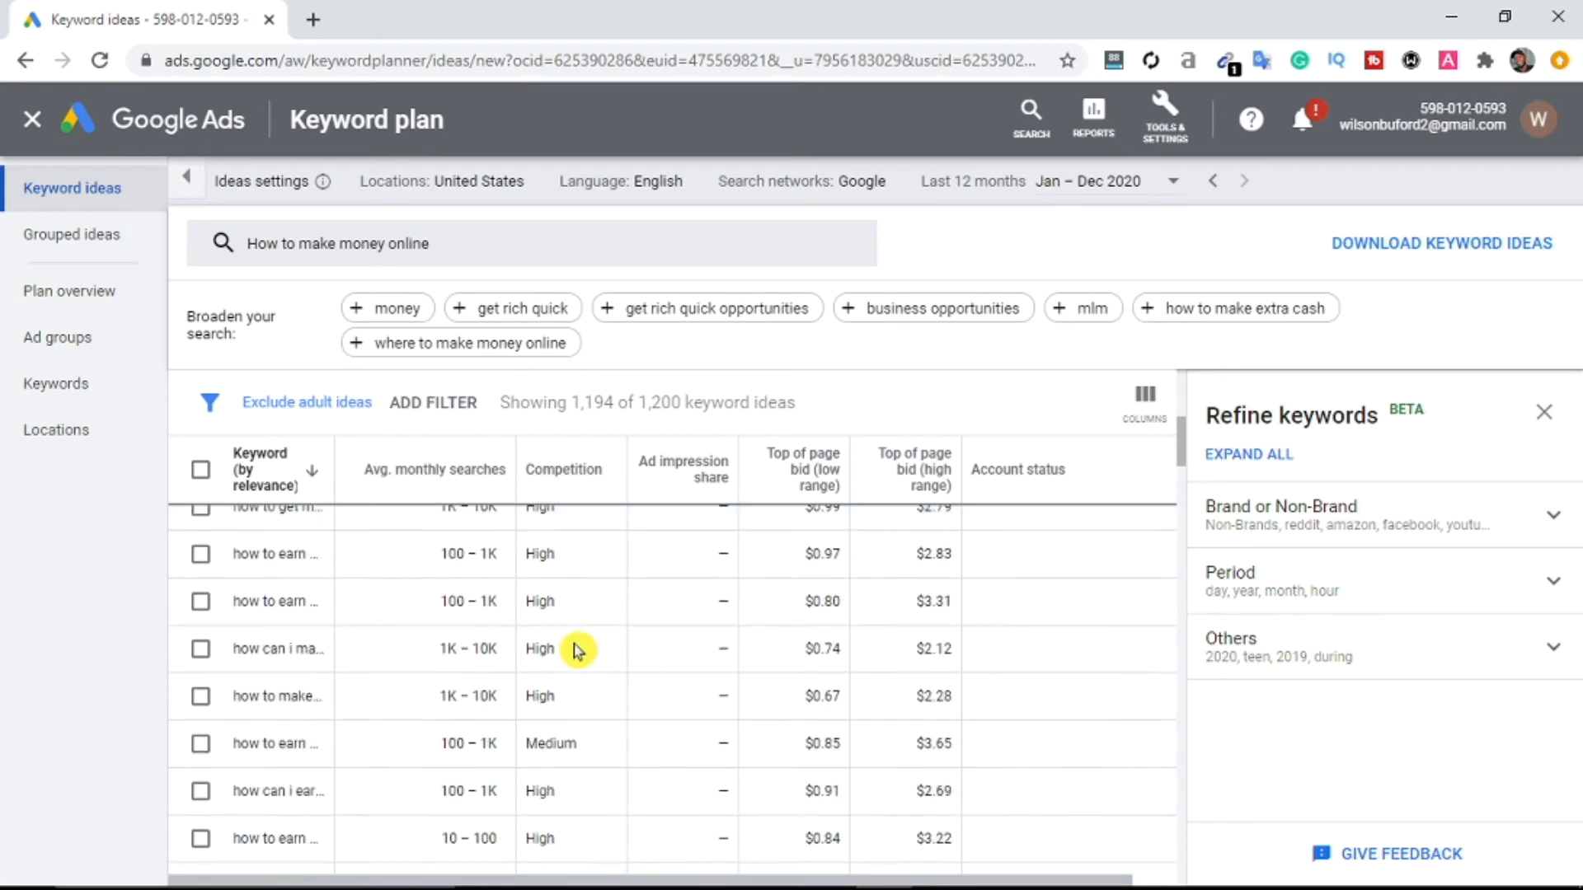
pyautogui.scroll(-1, 569, 652)
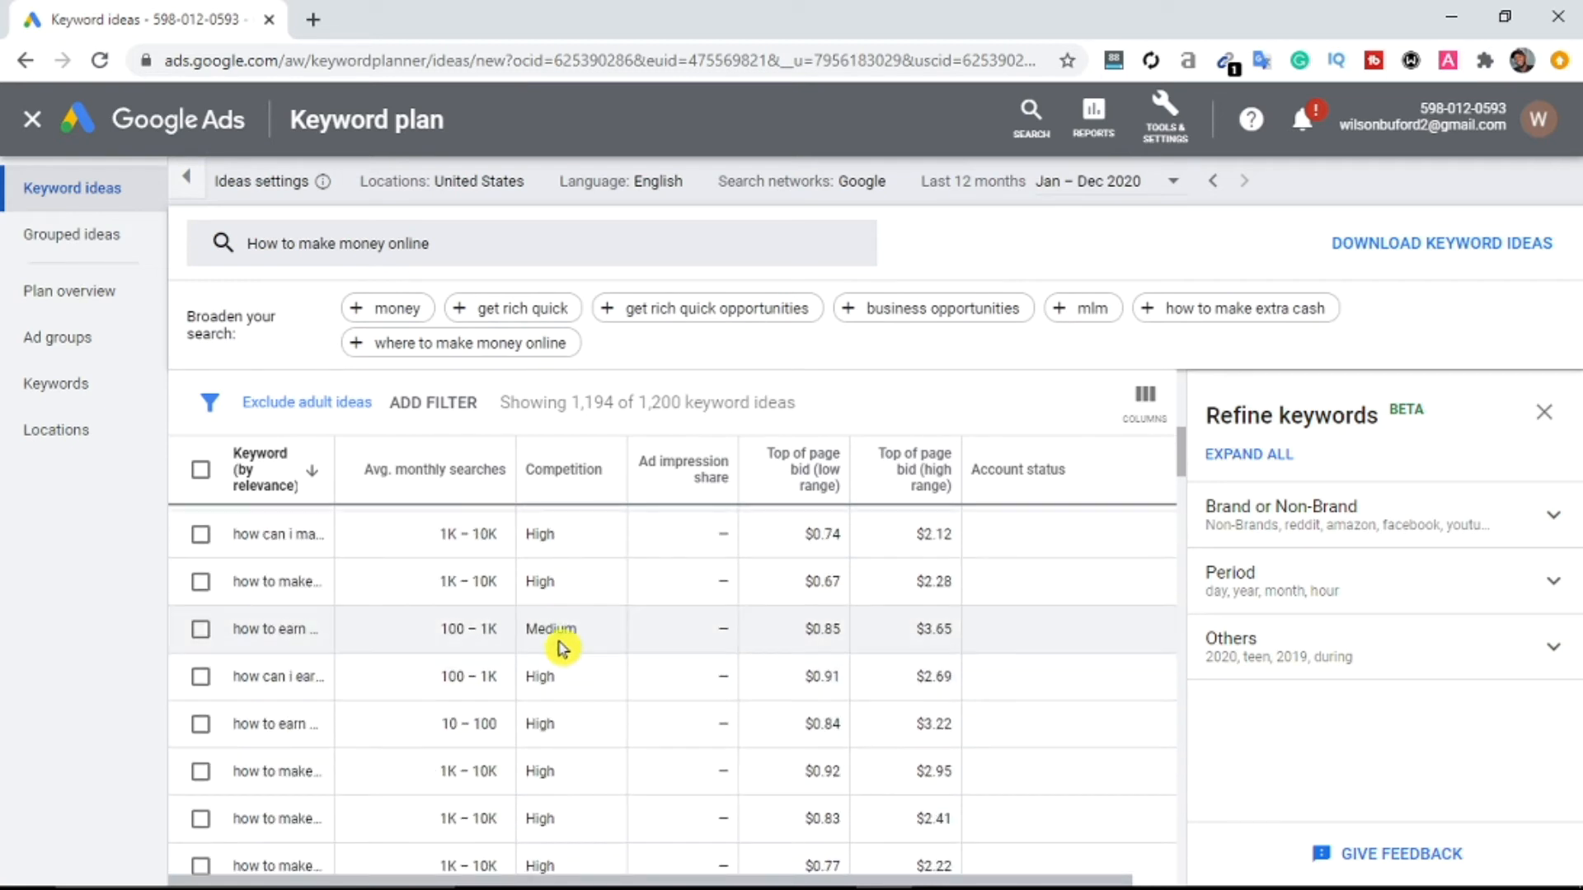
pyautogui.scroll(-5, 601, 651)
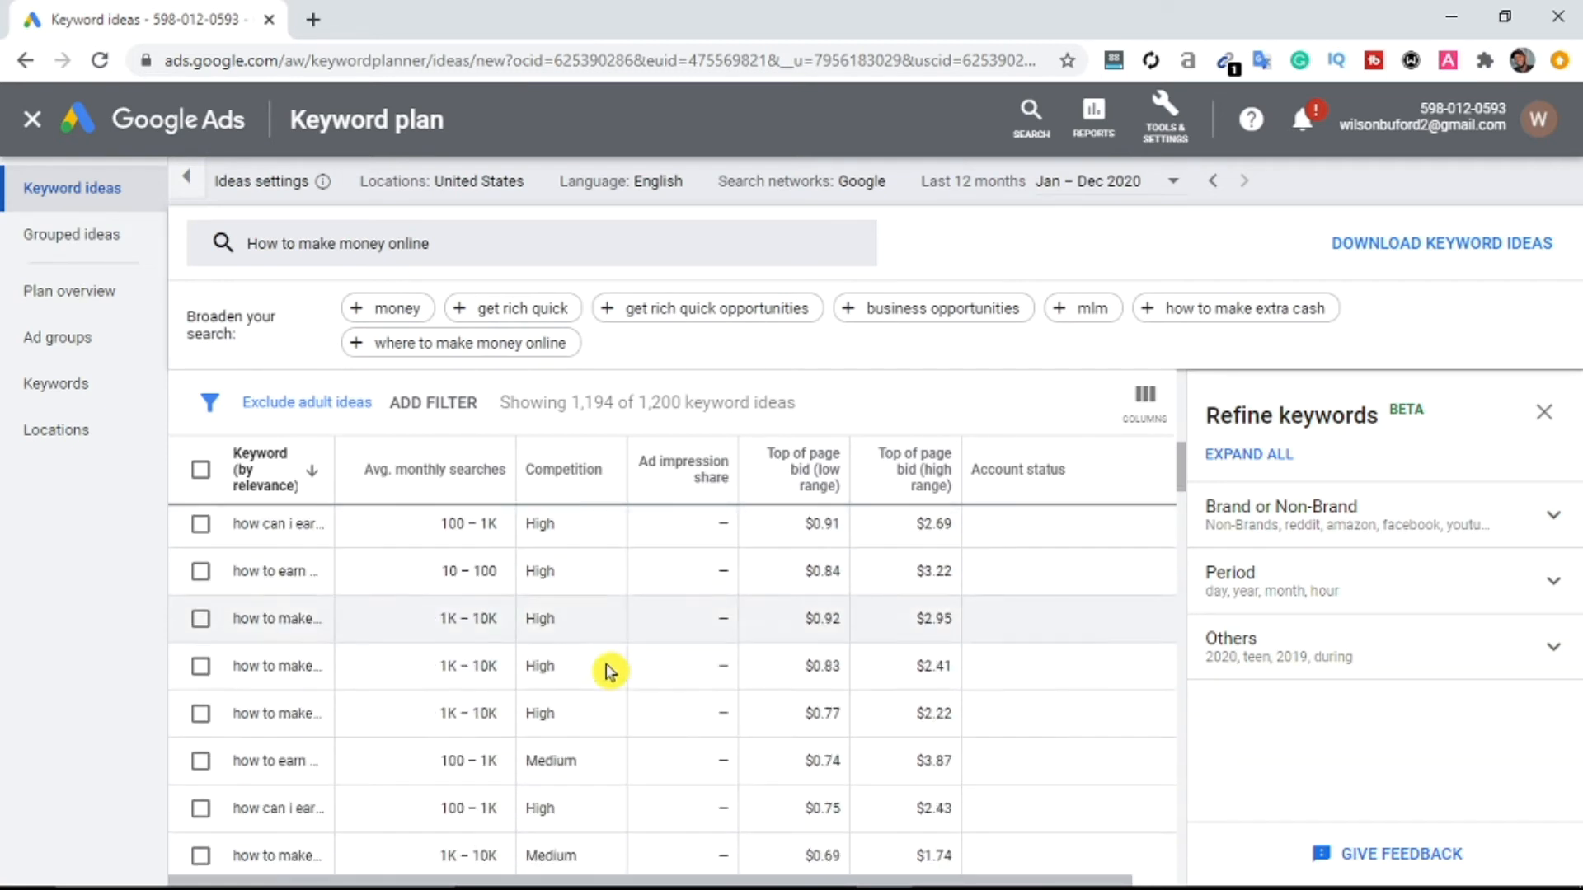
pyautogui.scroll(-8, 613, 678)
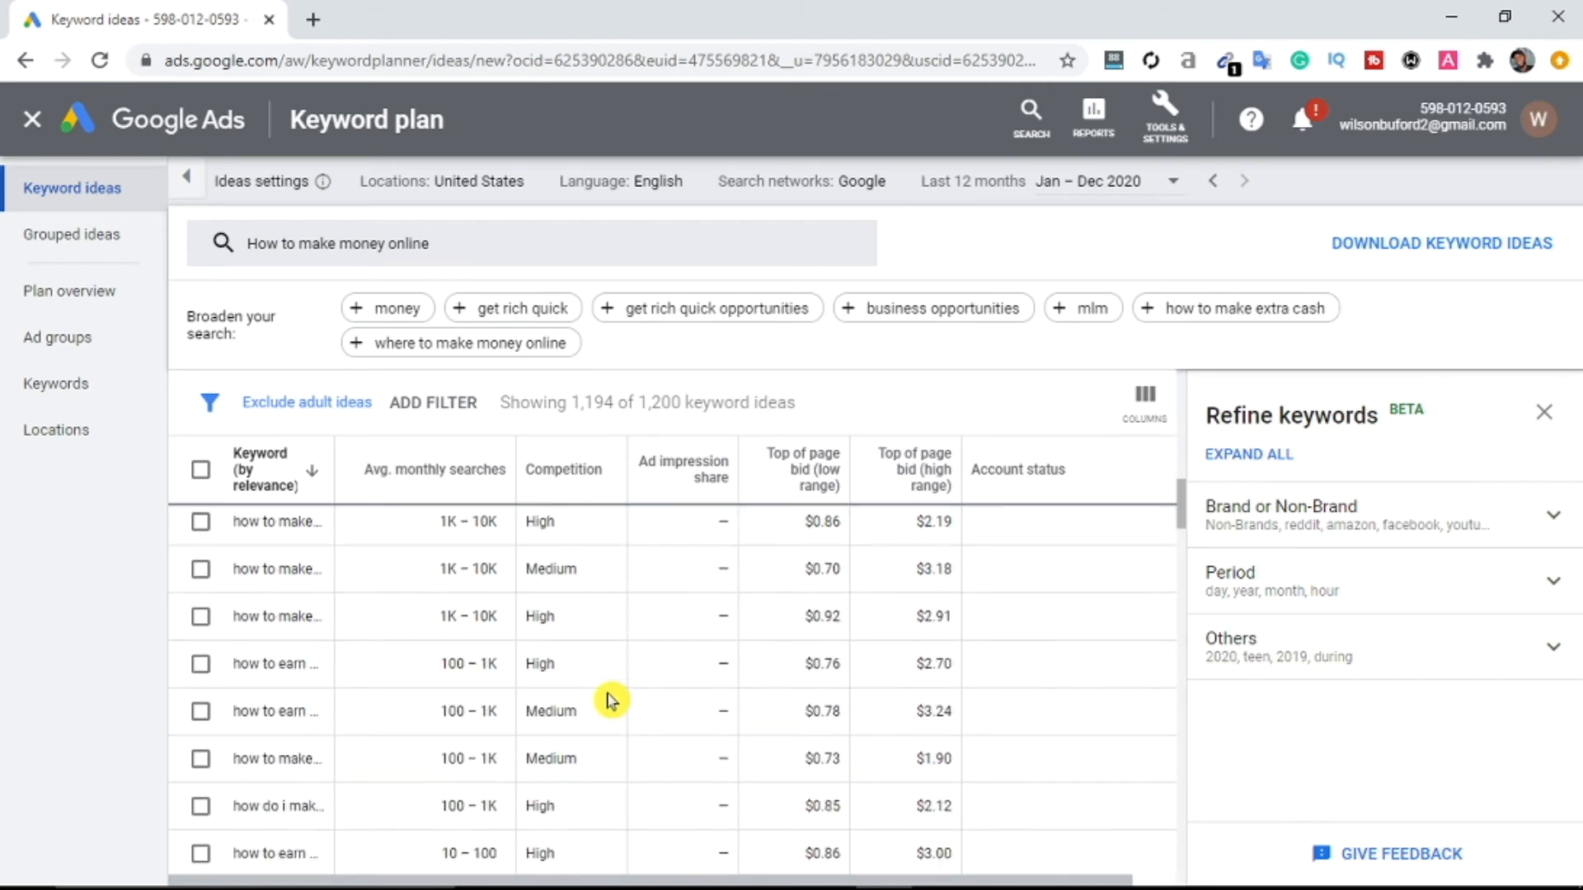
pyautogui.scroll(-10, 610, 703)
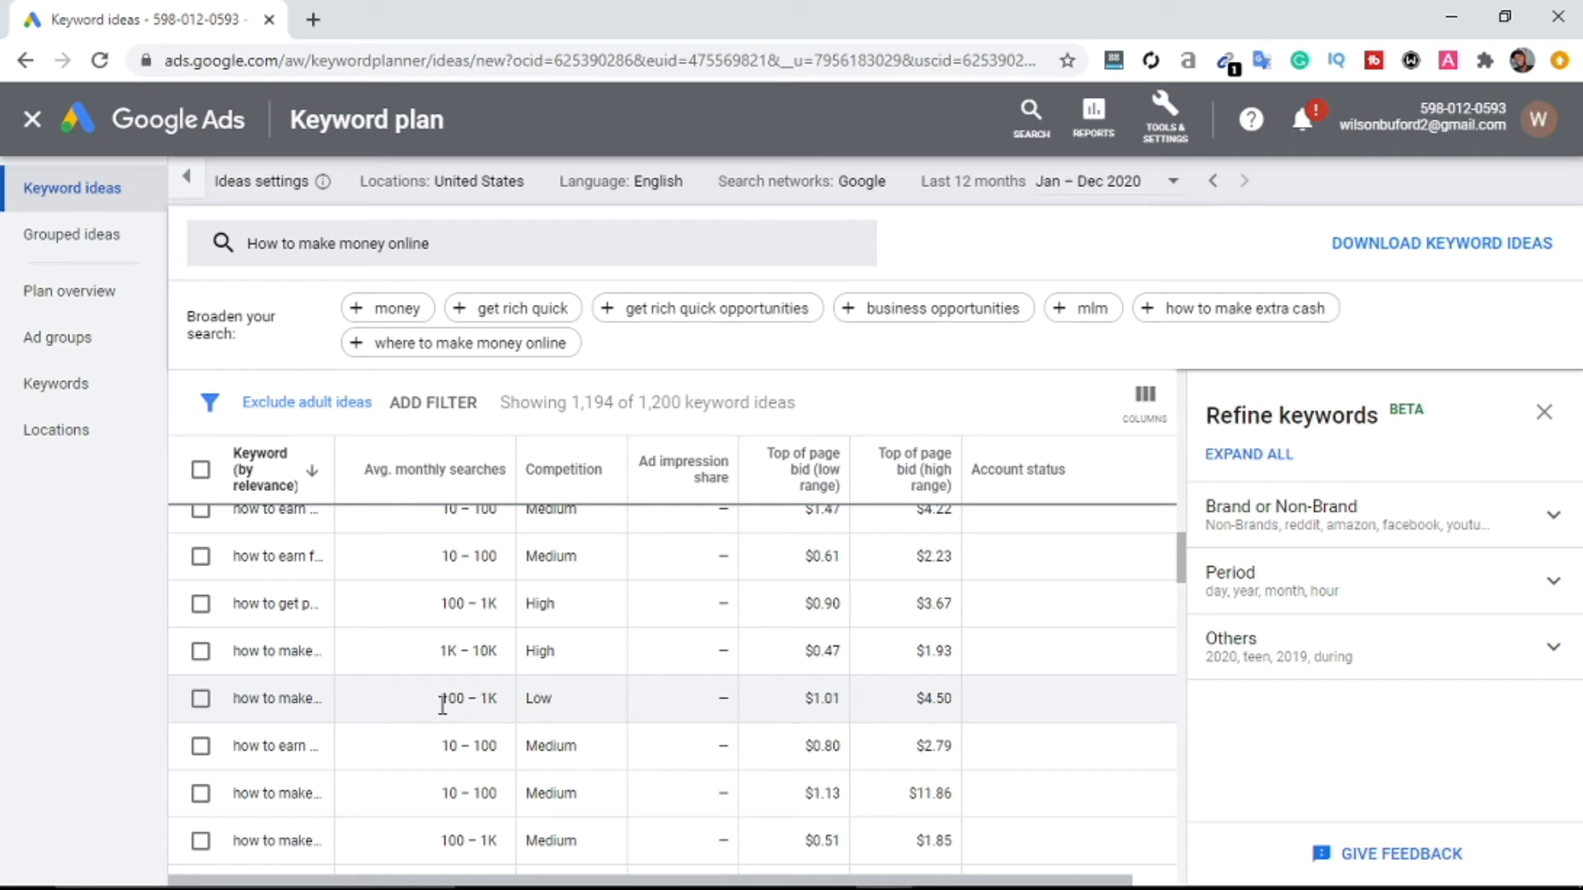
pyautogui.click(201, 700)
# Add the low-competition ideas "how do websites make money" and "how to make money online 2019" to the selection
pyautogui.scroll(-1, 587, 660)
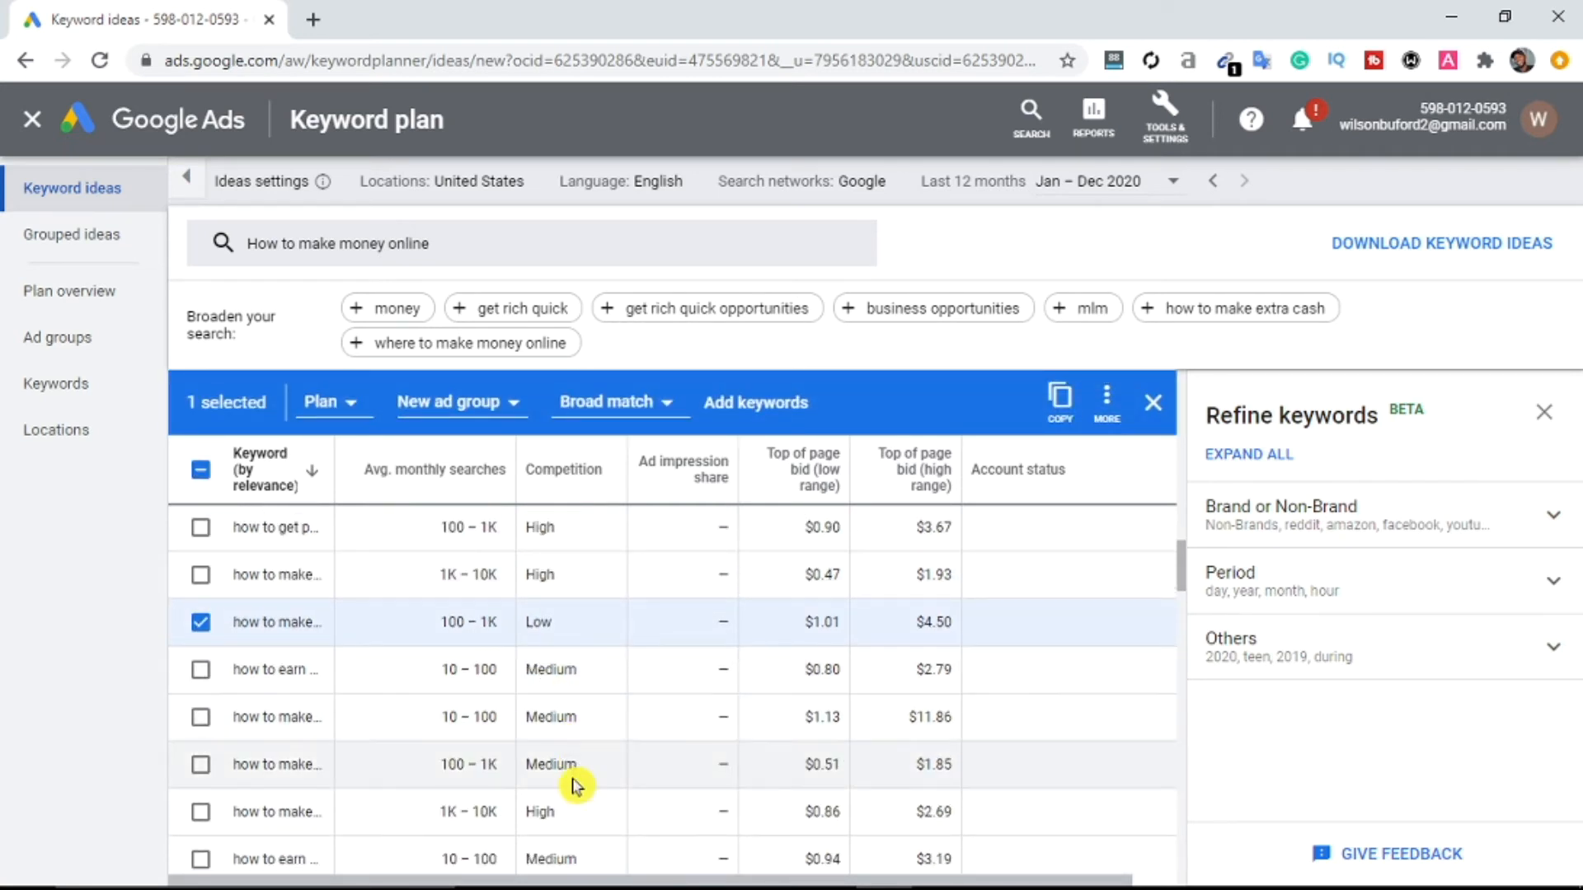
pyautogui.scroll(-1, 570, 785)
pyautogui.scroll(-4, 575, 785)
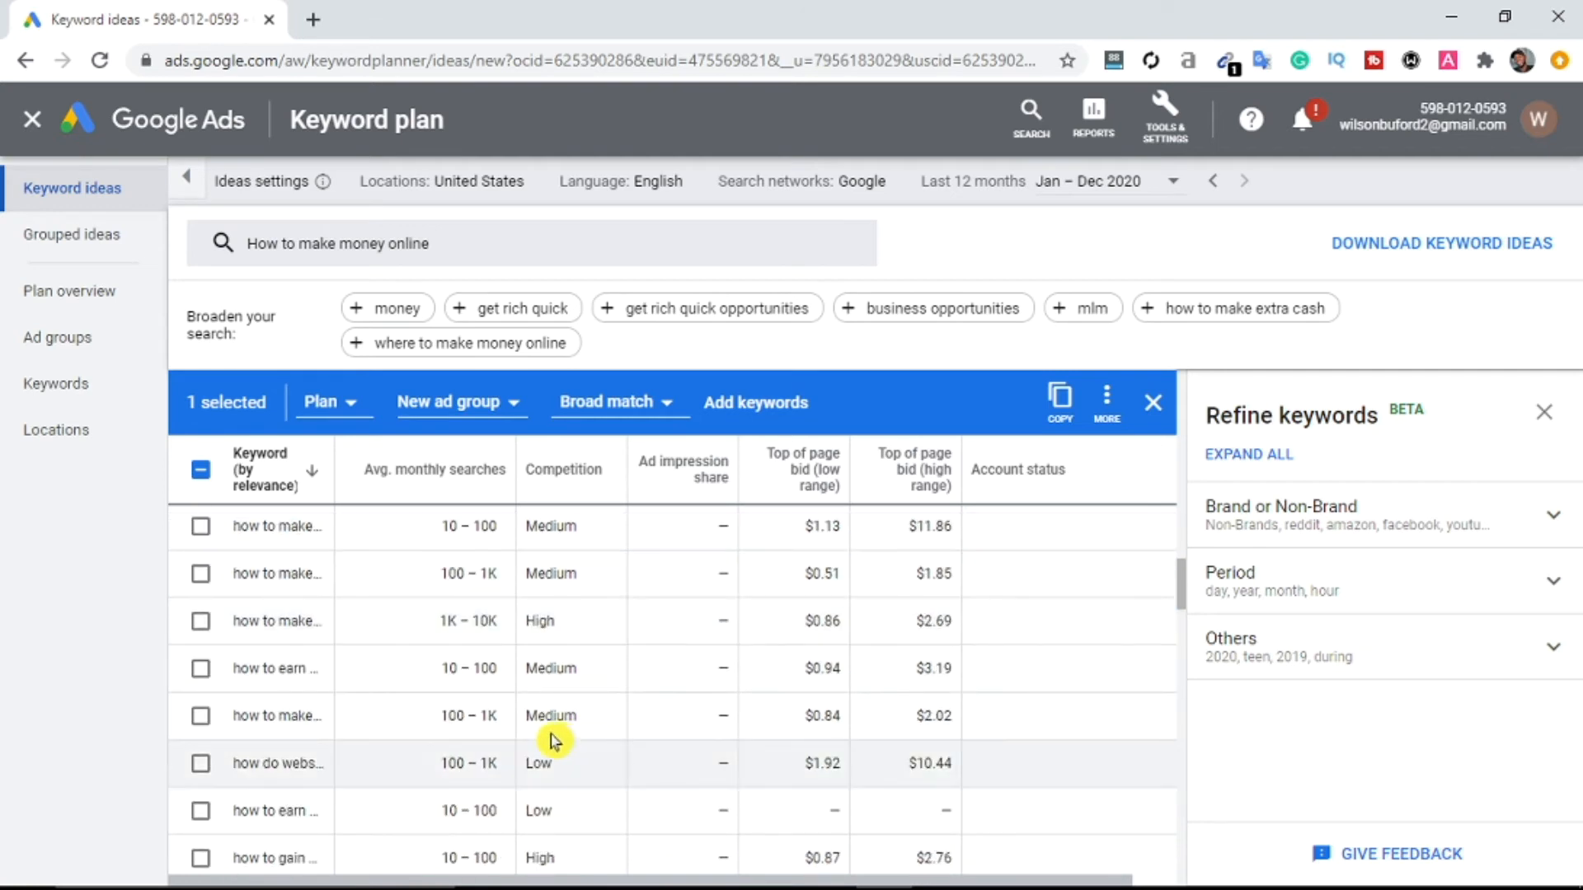
pyautogui.scroll(-1, 548, 750)
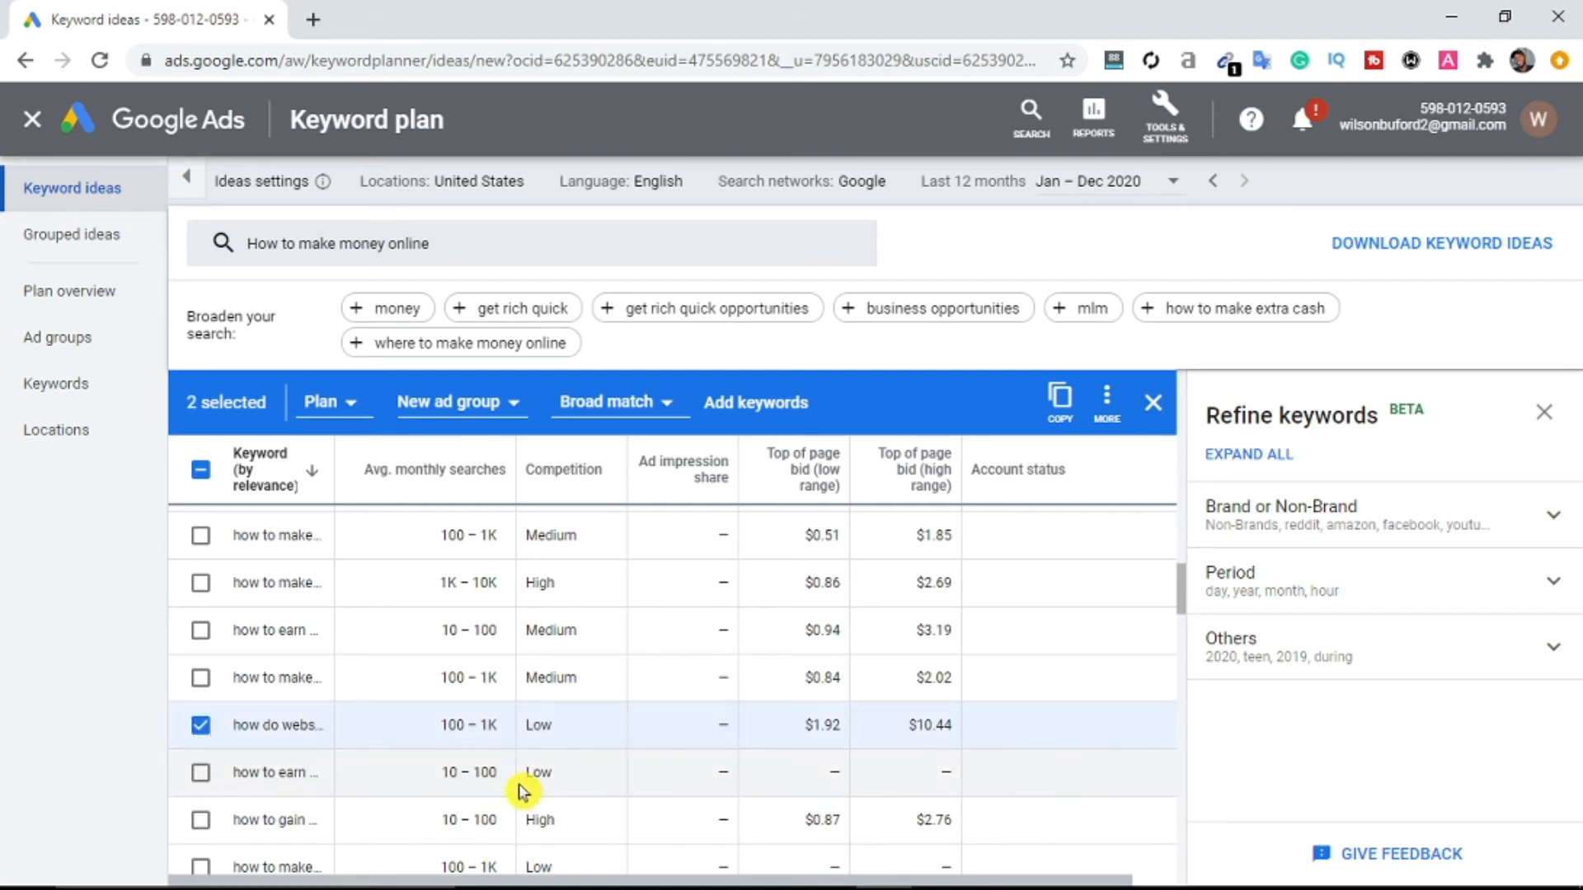
pyautogui.scroll(-1, 528, 798)
pyautogui.scroll(-1, 569, 785)
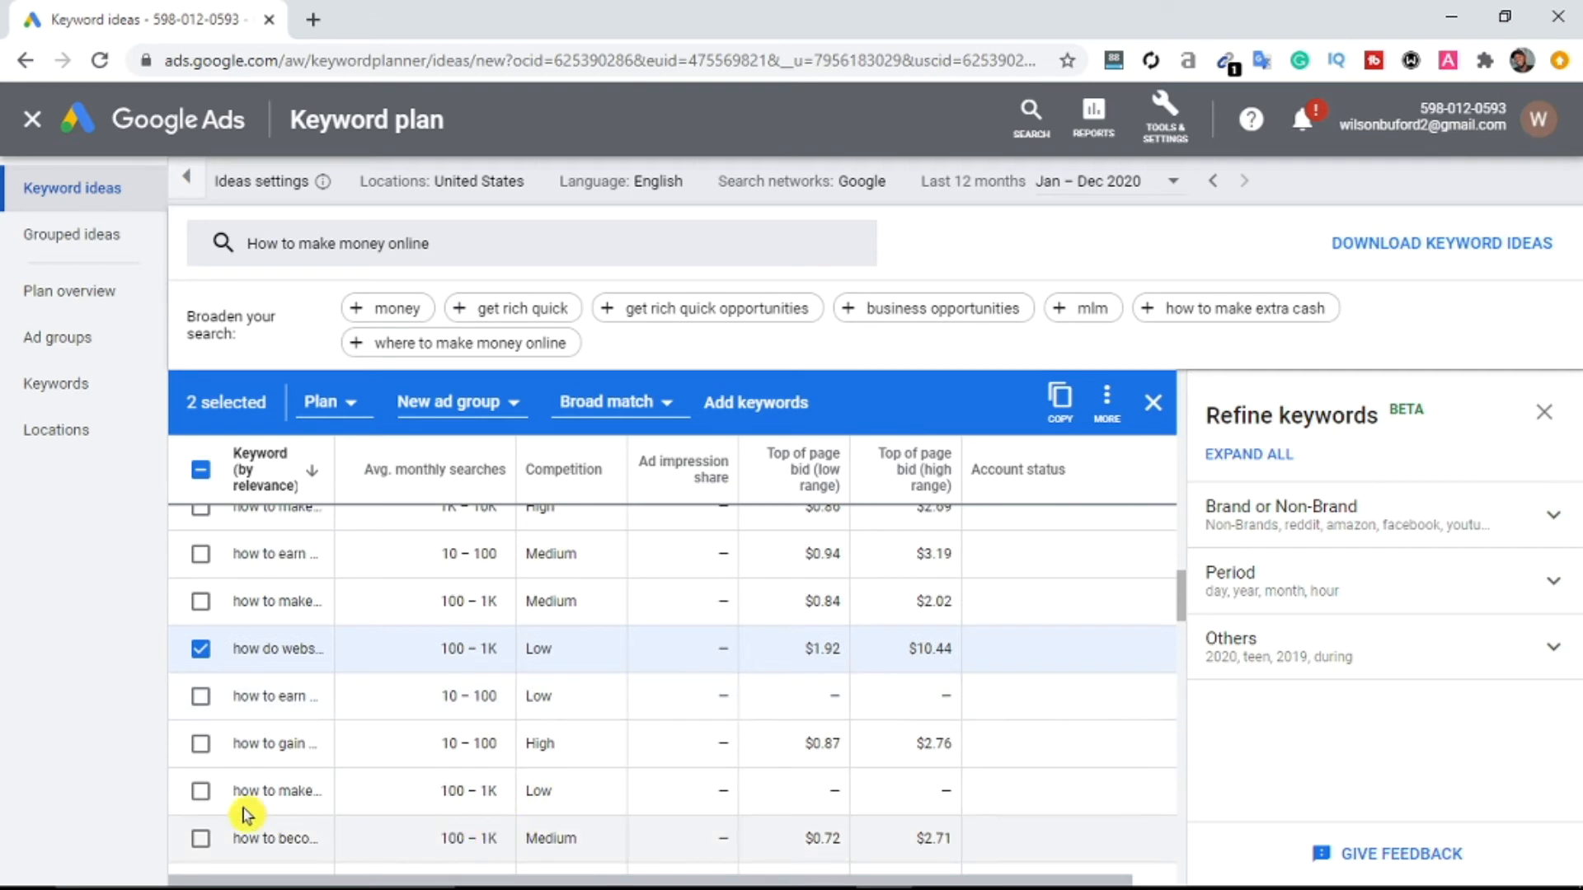
pyautogui.click(200, 791)
pyautogui.scroll(-1, 614, 801)
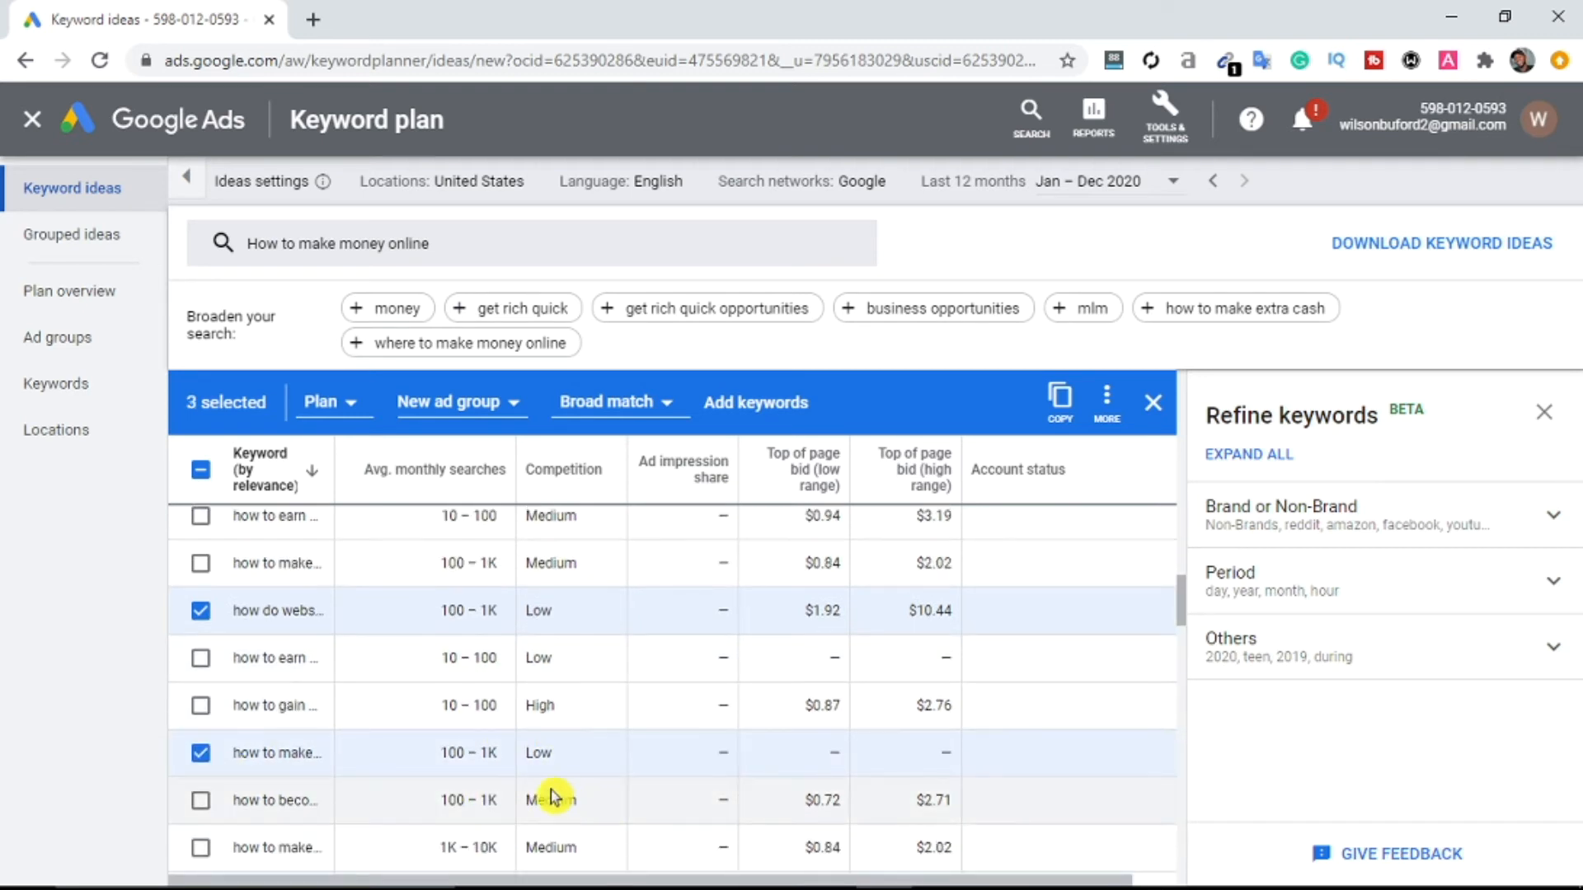
pyautogui.scroll(-2, 495, 792)
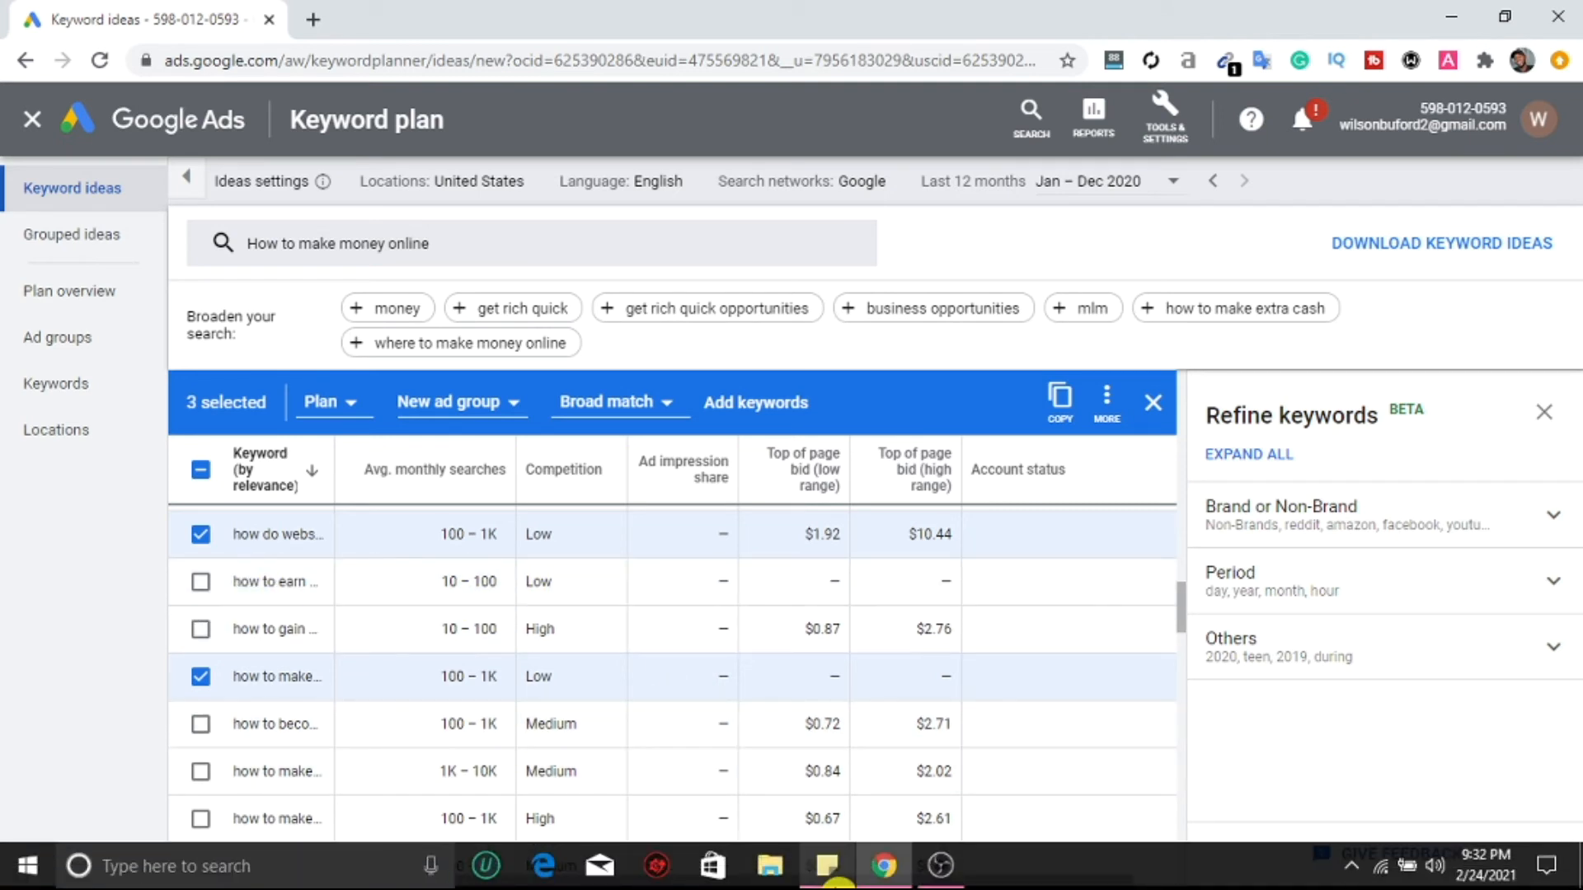
# Replace the contents of the yellow note in Sticky Notes with the previously copied keyword "how to get rid of a stye"
pyautogui.click(827, 872)
pyautogui.hotkey('ctrl', 'a')
pyautogui.write('how to get rid of a stye')
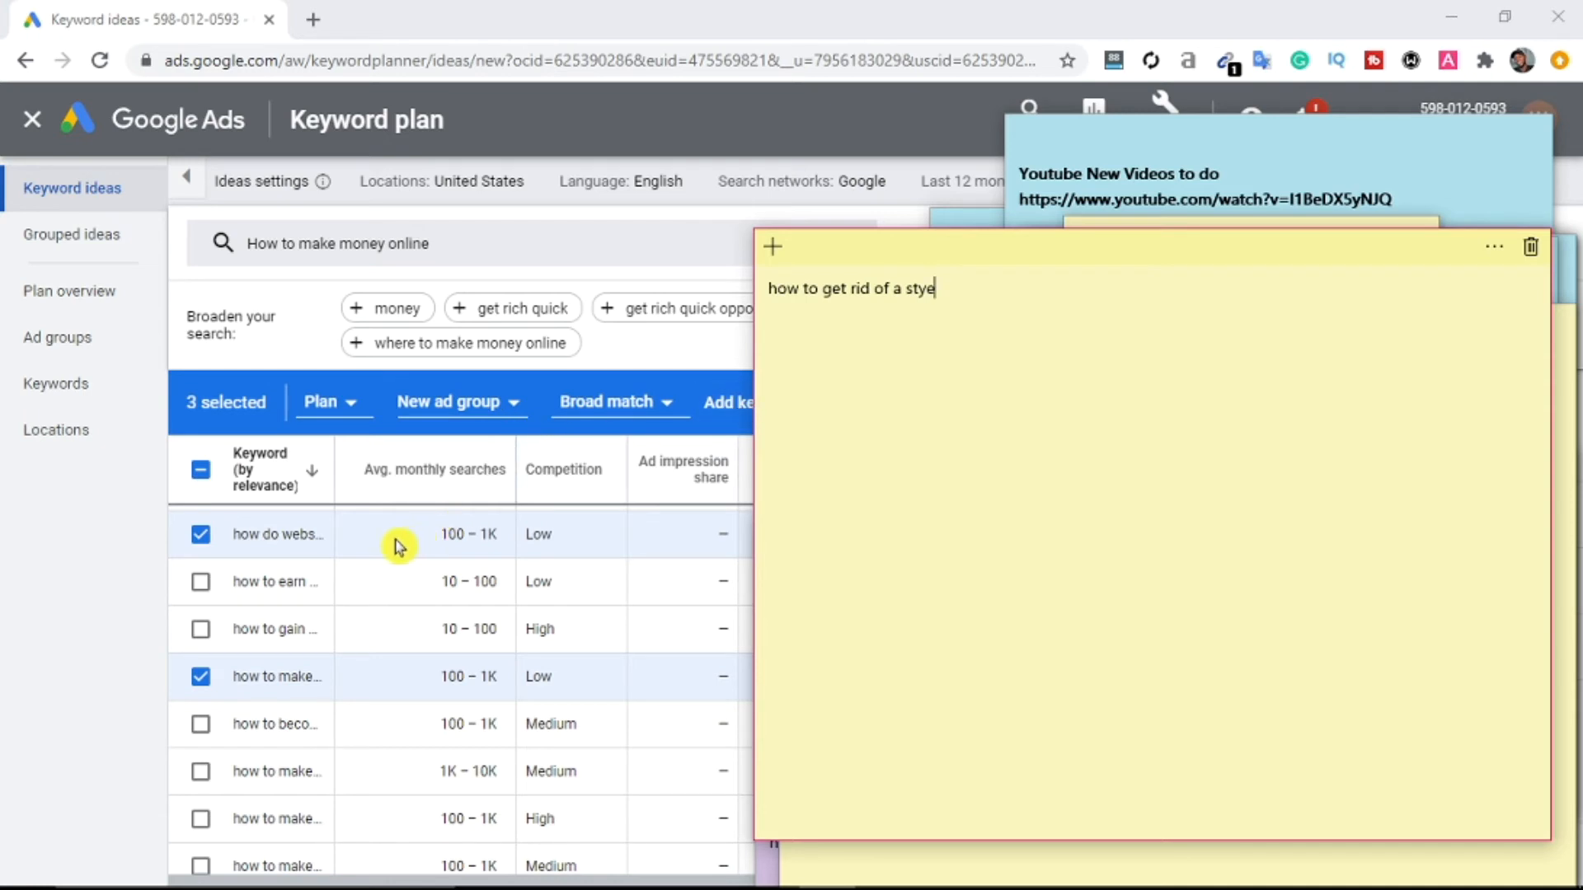
# Copy the three selected keyword ideas and replace all the text in the yellow note with them
pyautogui.click(352, 486)
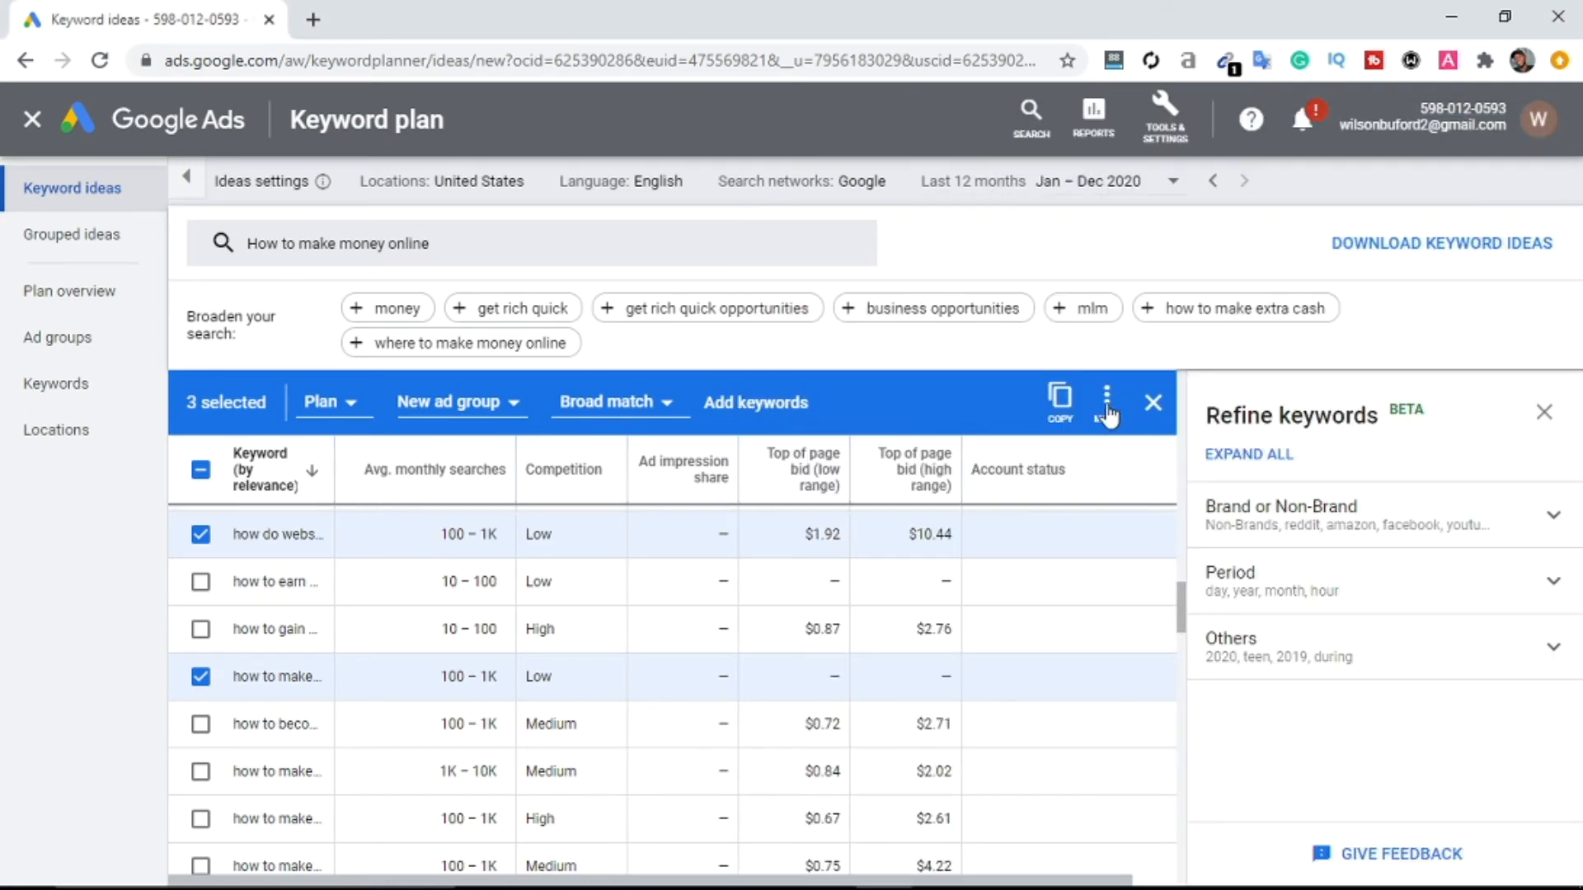
pyautogui.click(1061, 399)
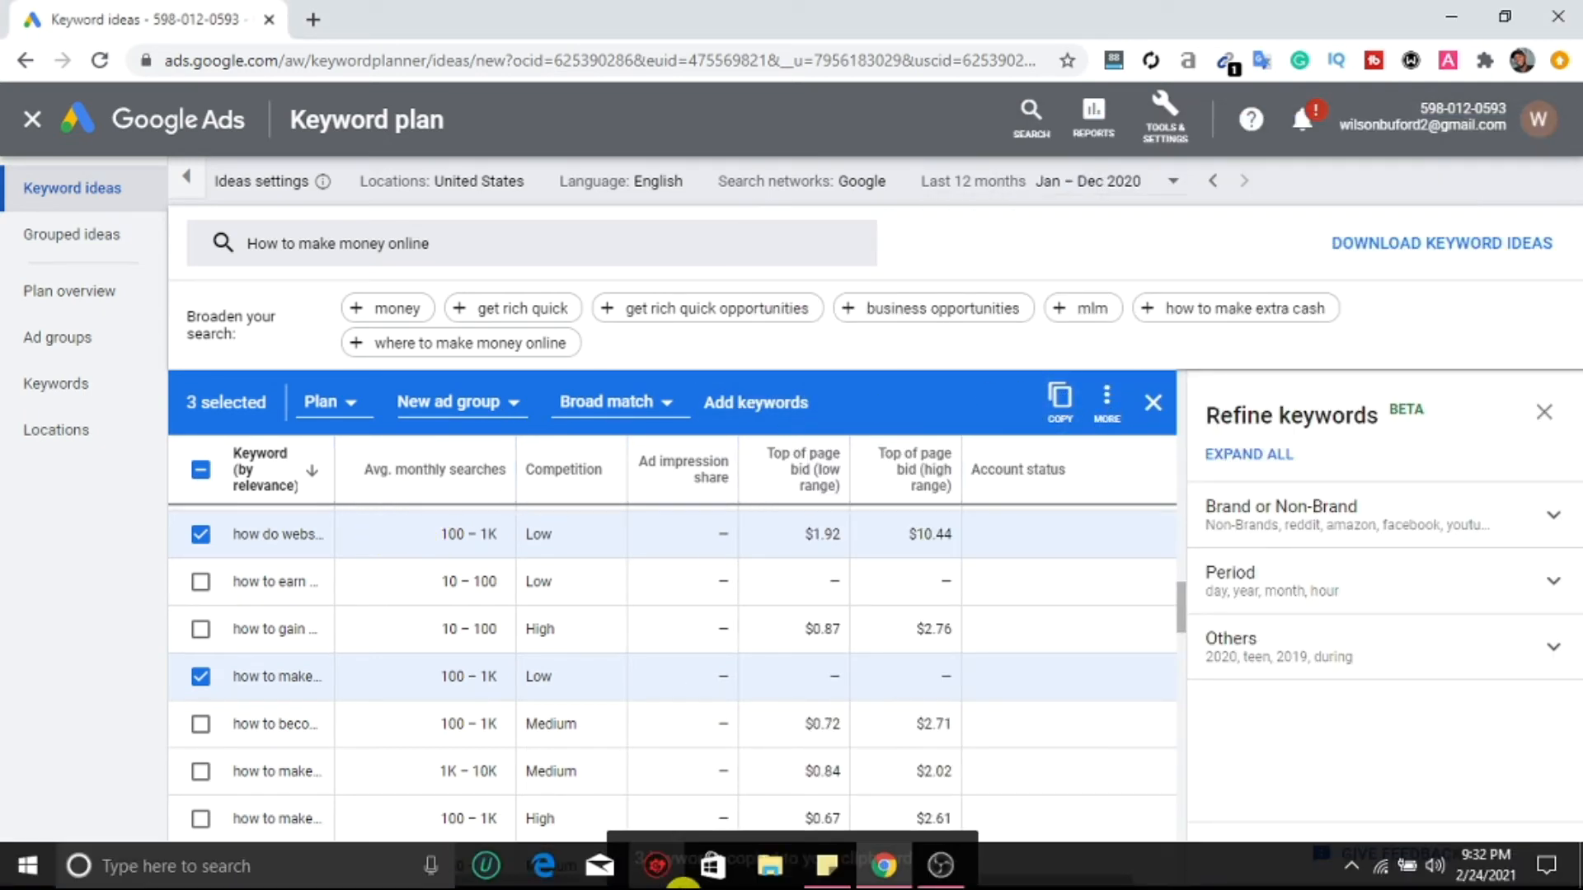
pyautogui.click(822, 880)
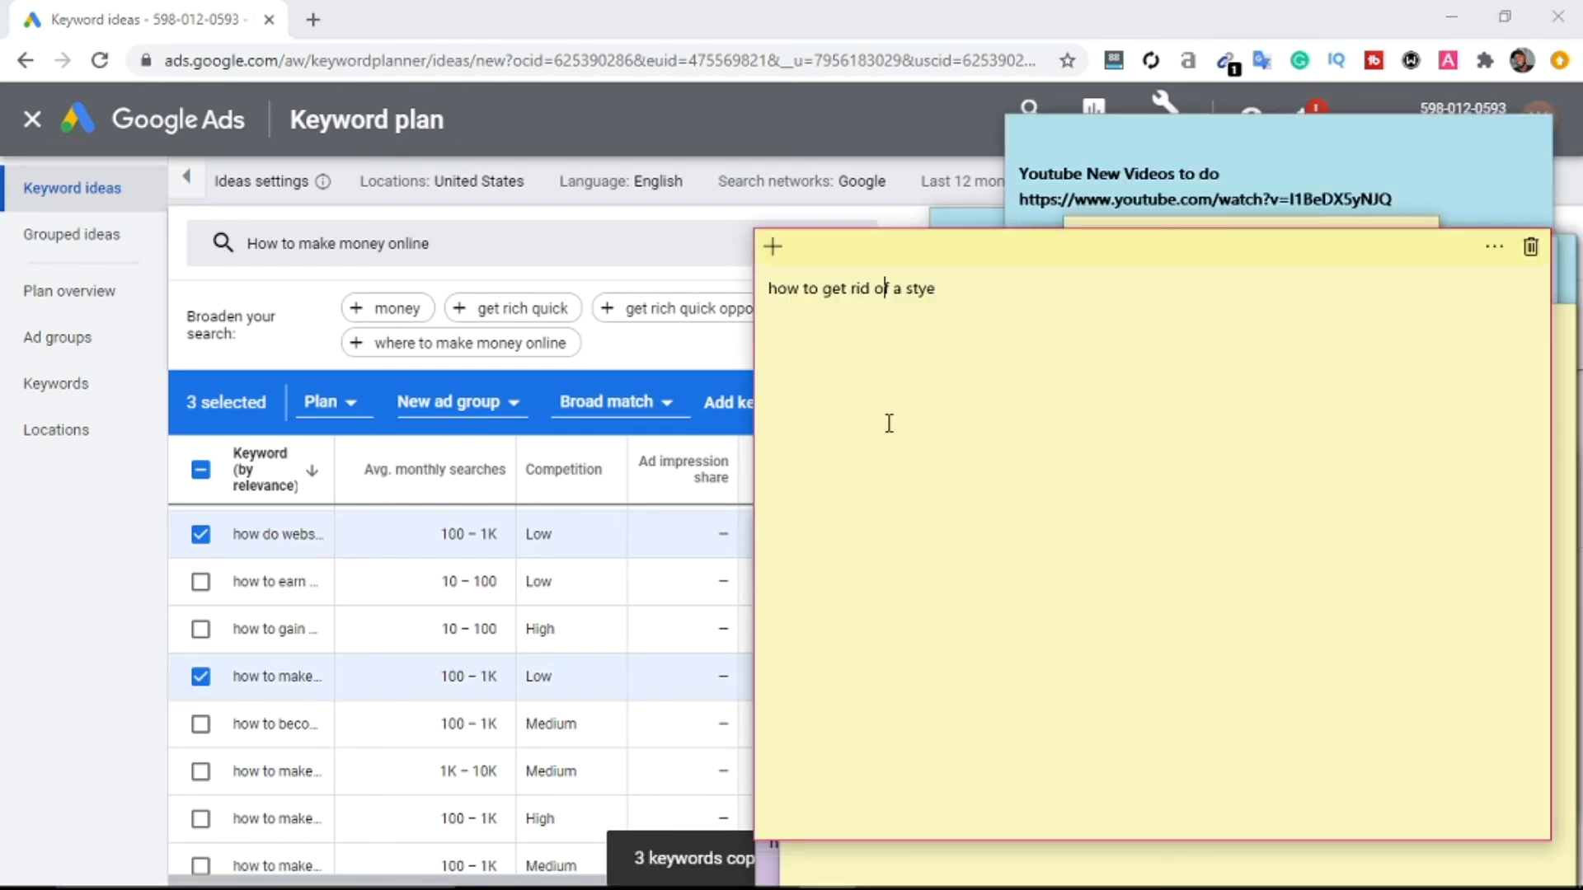
pyautogui.write('how to make money online reddit how do websites make money how to make money online 2019')
pyautogui.hotkey('ctrl', 'a')
pyautogui.write('how to make money online reddit how do websites make money how to make money online 2019')
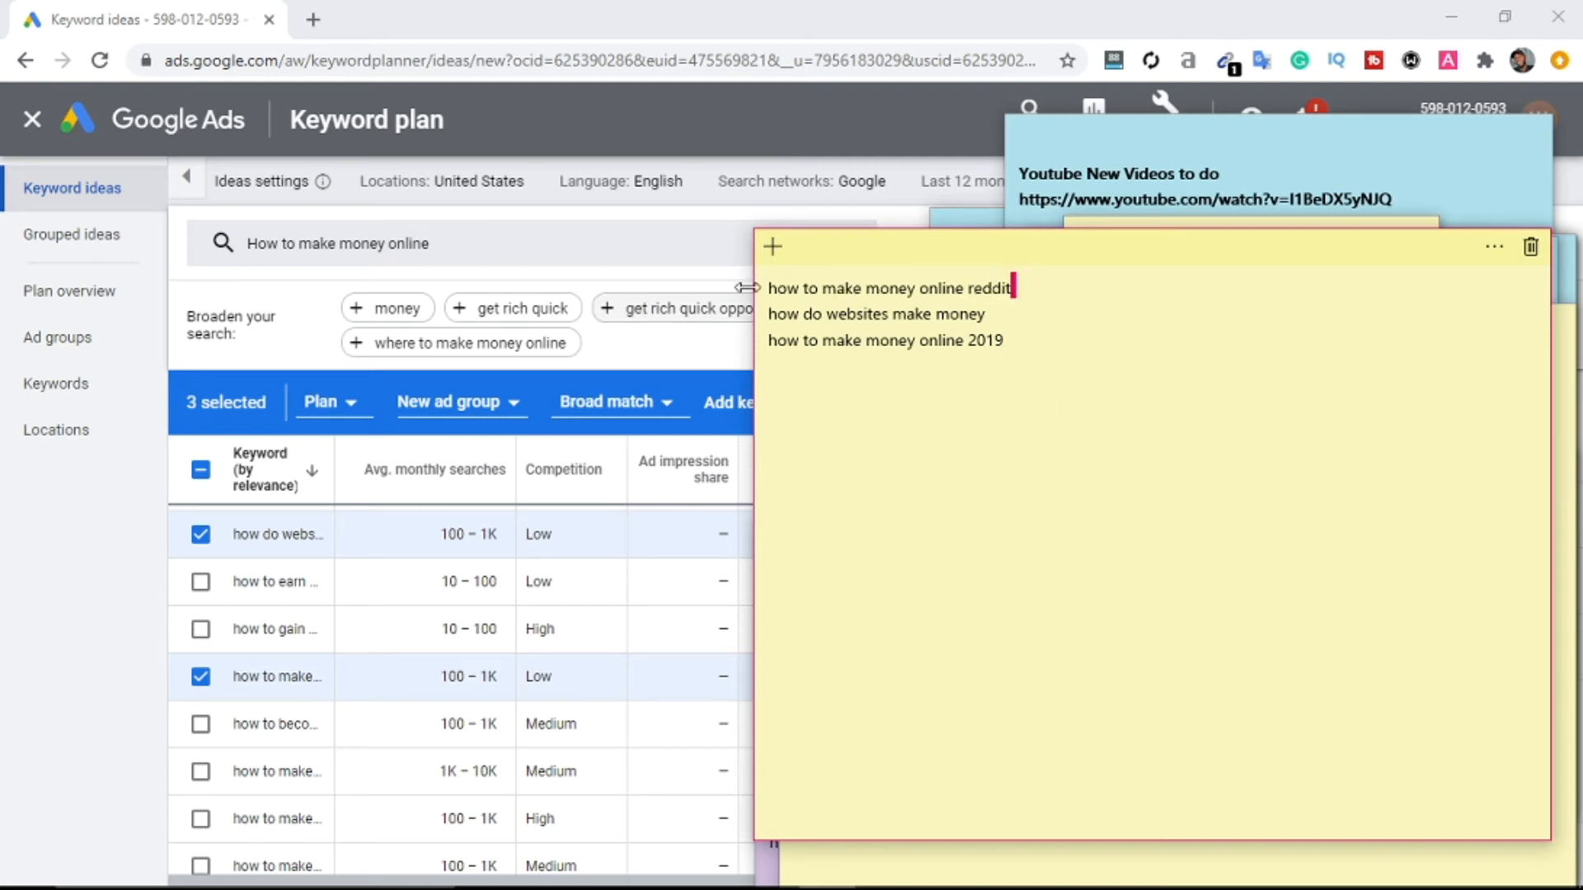
# Copy "how to make money online reddit" from the note, search Google for it in a new browser tab, and examine the ranking websites
pyautogui.moveTo(1039, 278); pyautogui.dragTo(758, 294)
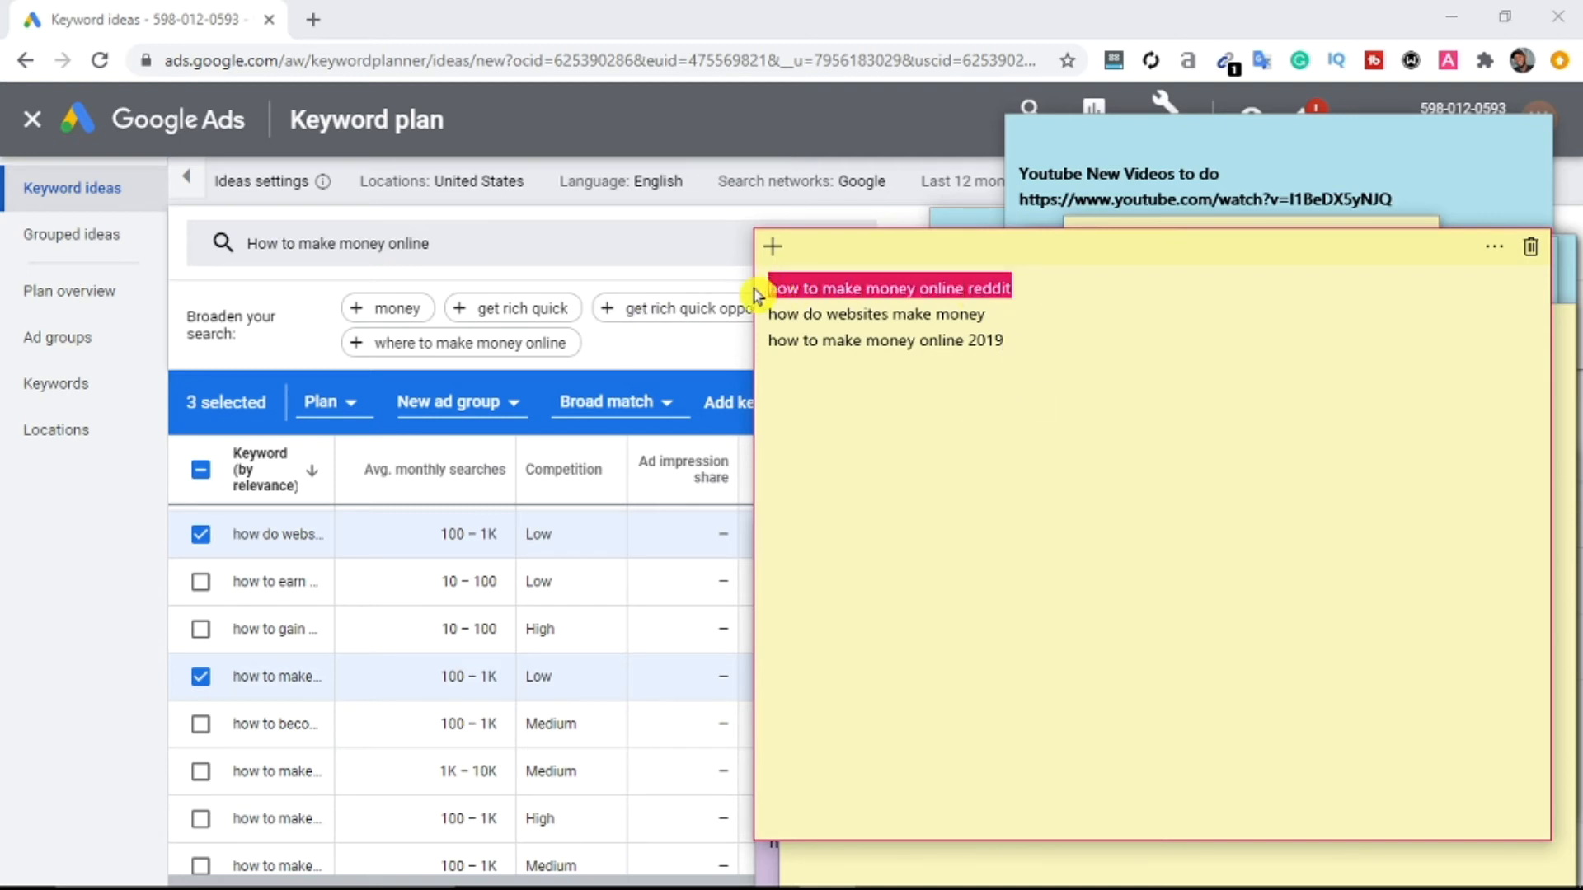
pyautogui.rightClick(775, 292)
pyautogui.click(790, 258)
pyautogui.click(317, 22)
pyautogui.click(318, 22)
pyautogui.hotkey('ctrl', 'v')
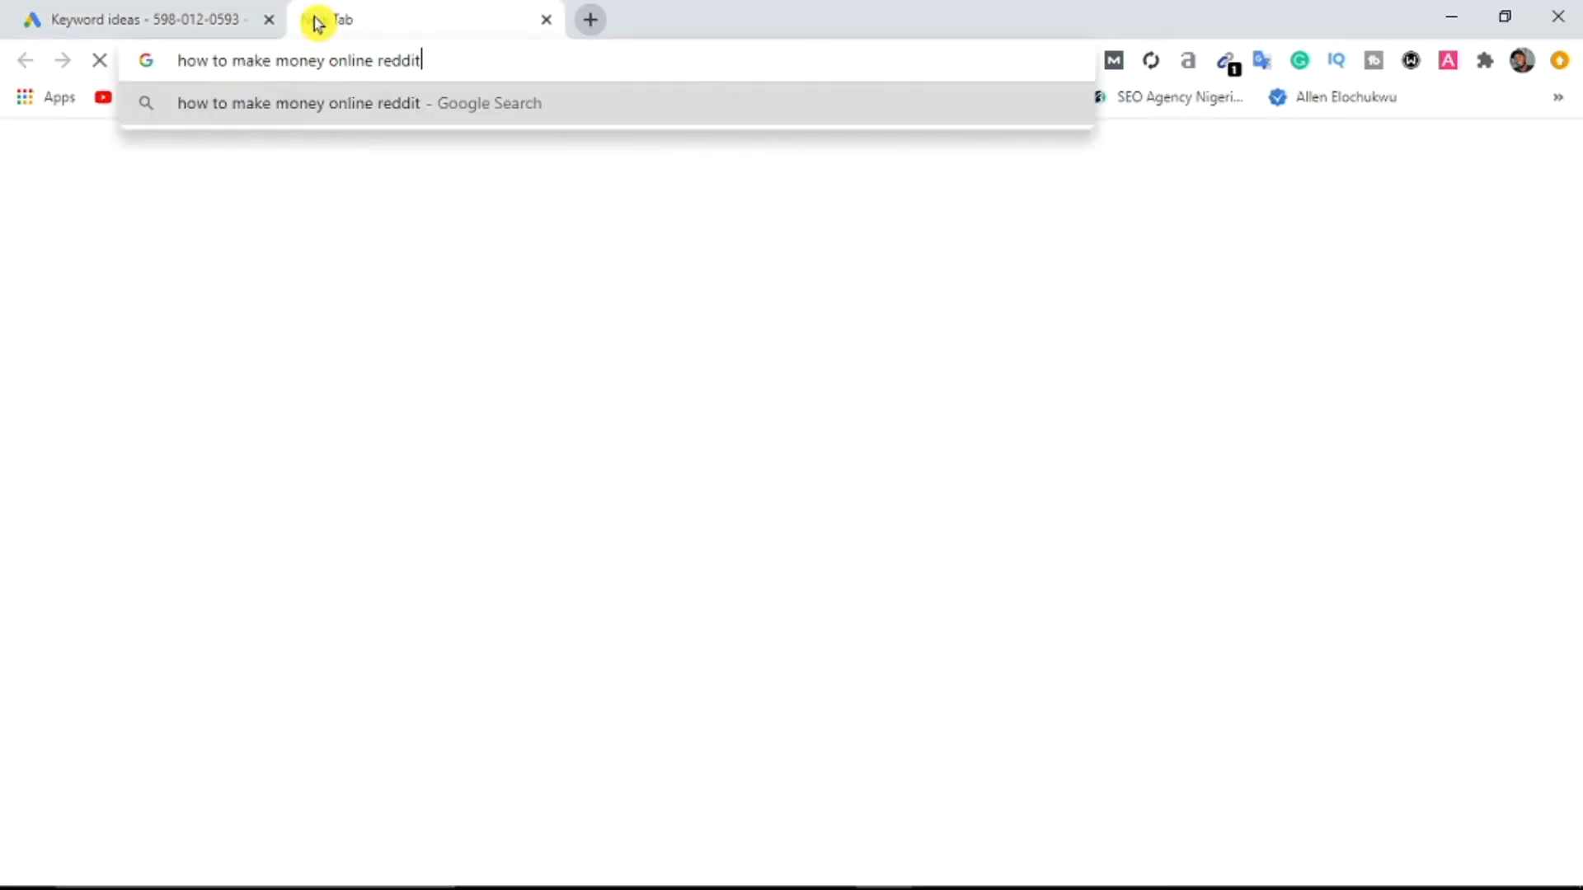
pyautogui.press('Return')
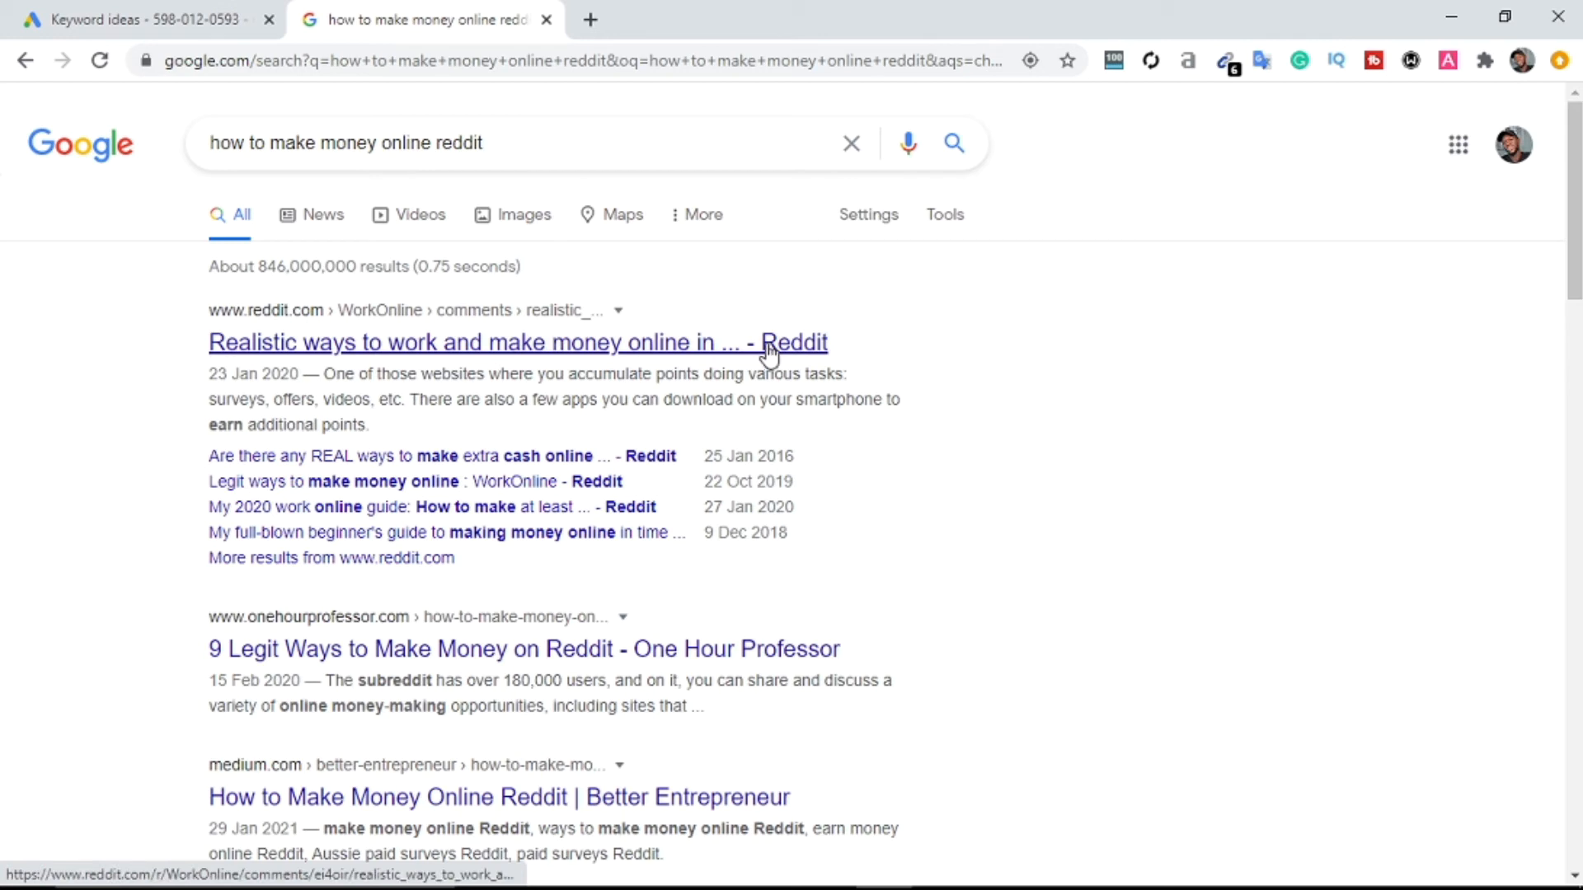
pyautogui.scroll(-3, 768, 354)
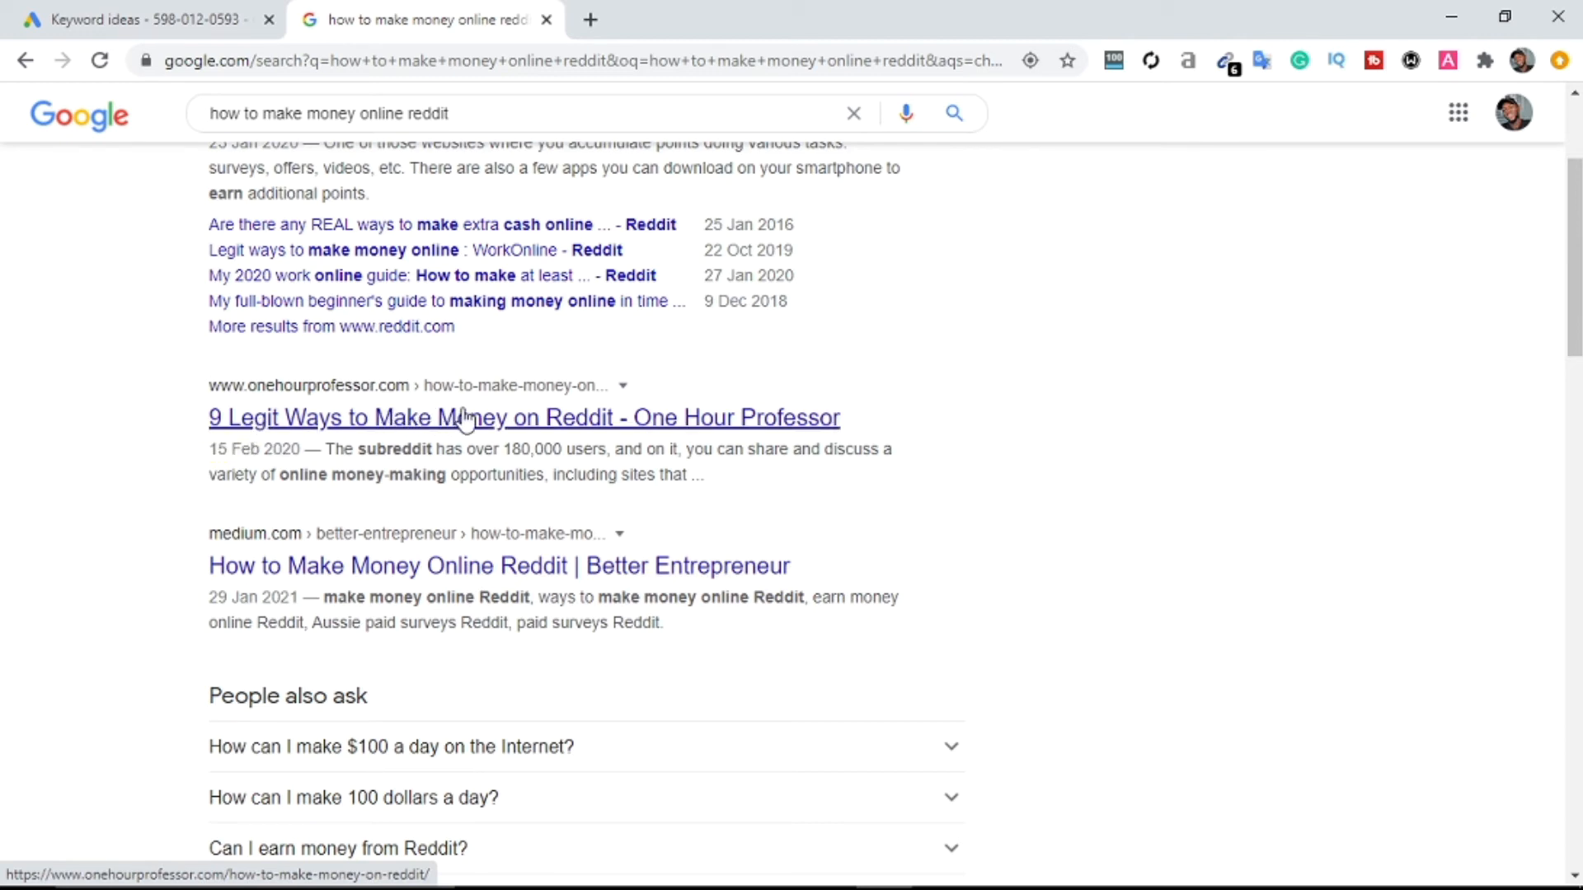
pyautogui.moveTo(1576, 327); pyautogui.dragTo(1576, 195)
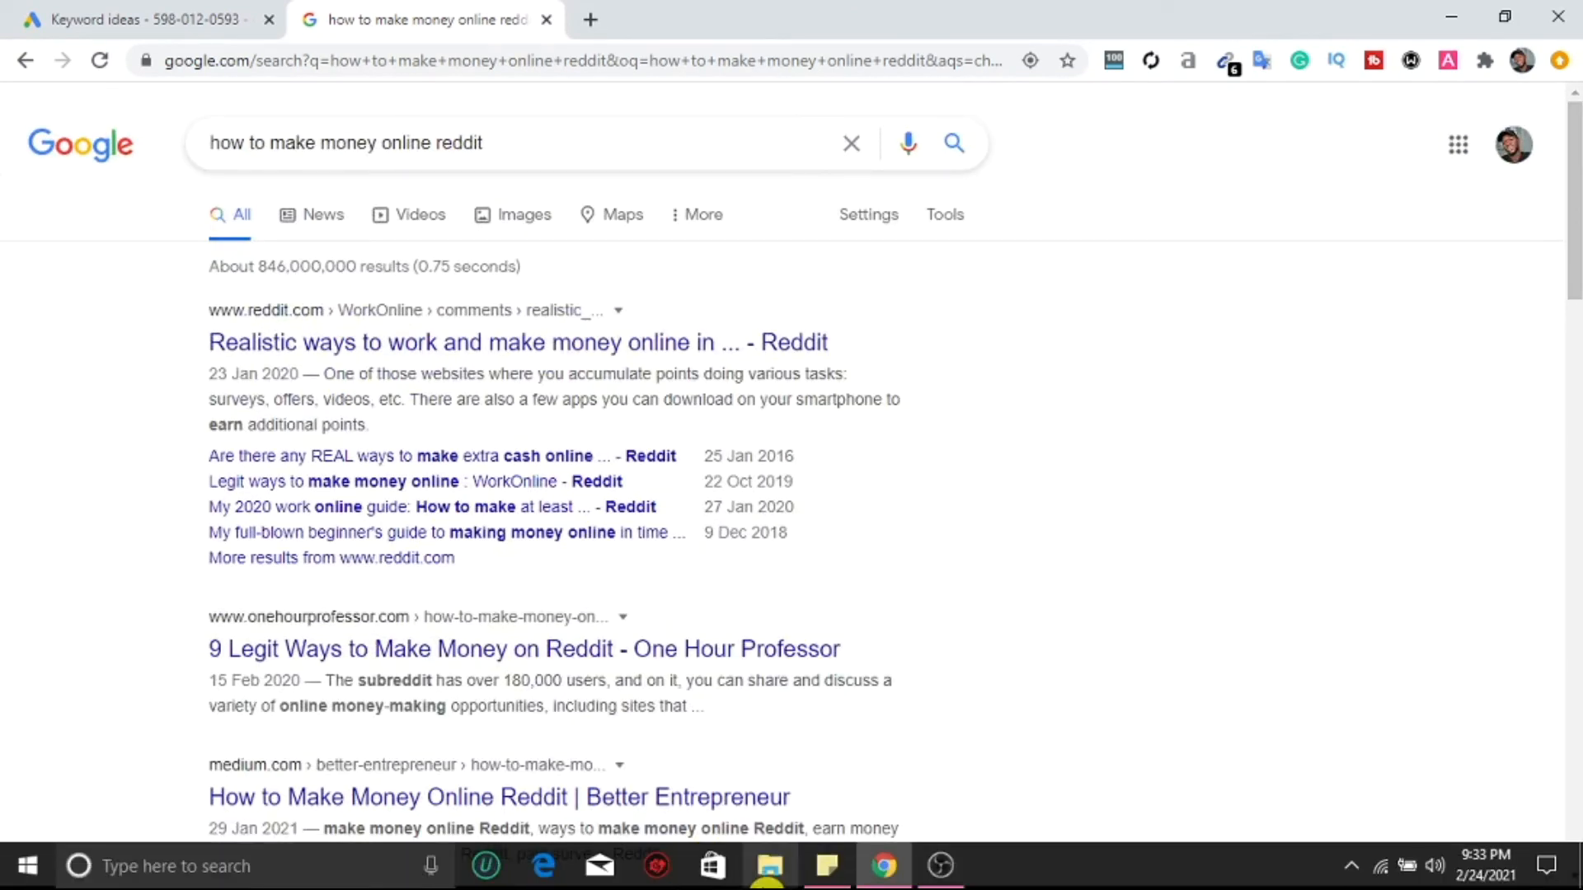
# Delete "how do websites make money" and "how to make money online 2019" from the yellow note, keeping only the first keyword
pyautogui.click(827, 871)
pyautogui.click(1026, 354)
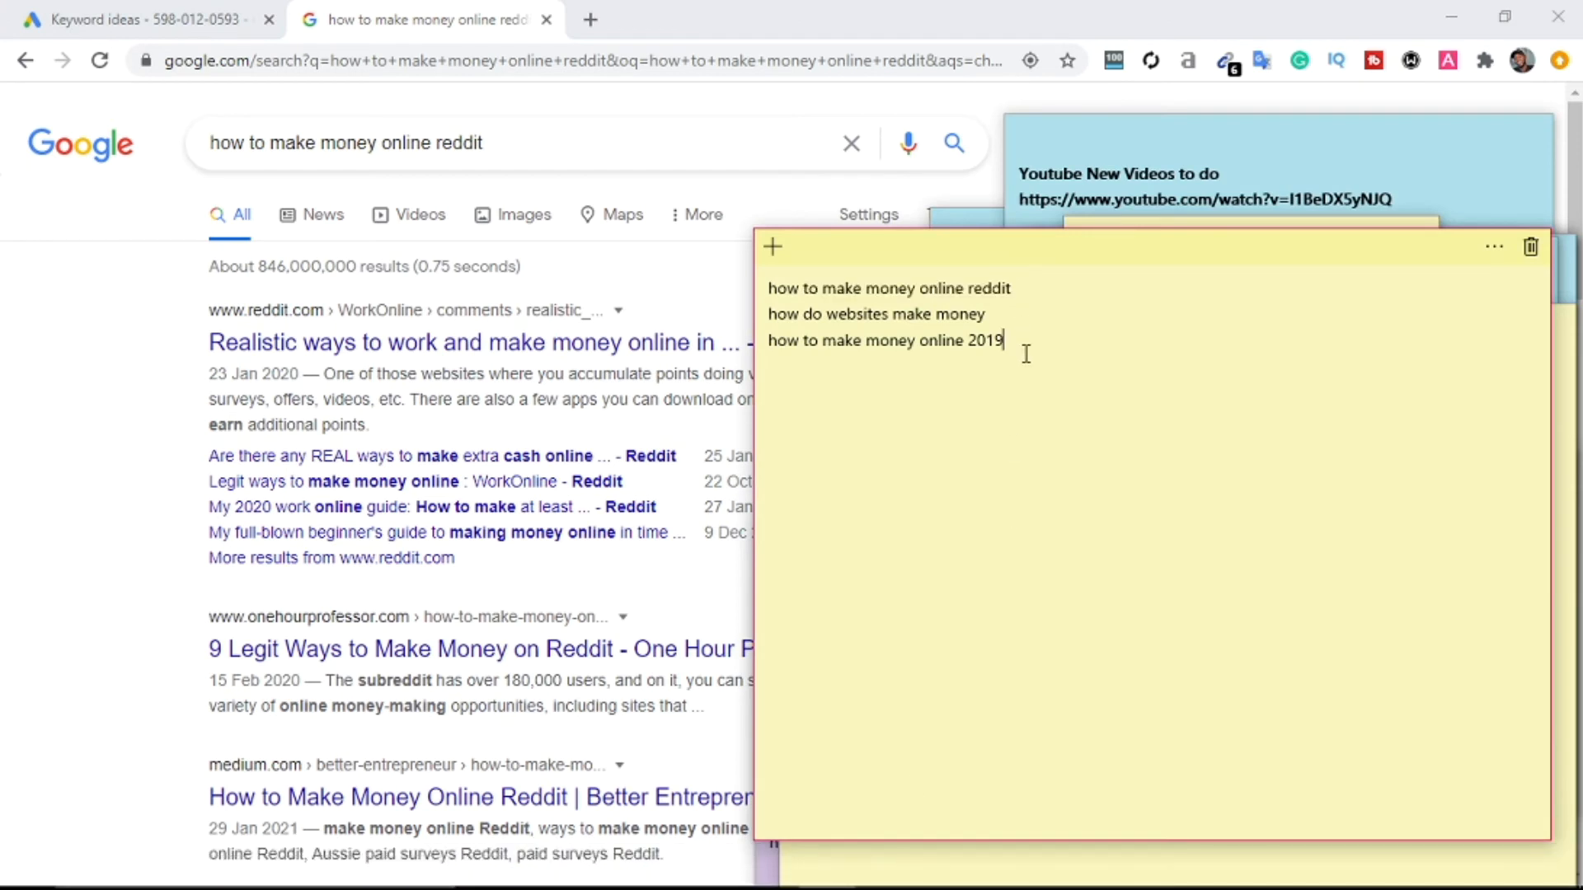
pyautogui.moveTo(1026, 354); pyautogui.dragTo(767, 365)
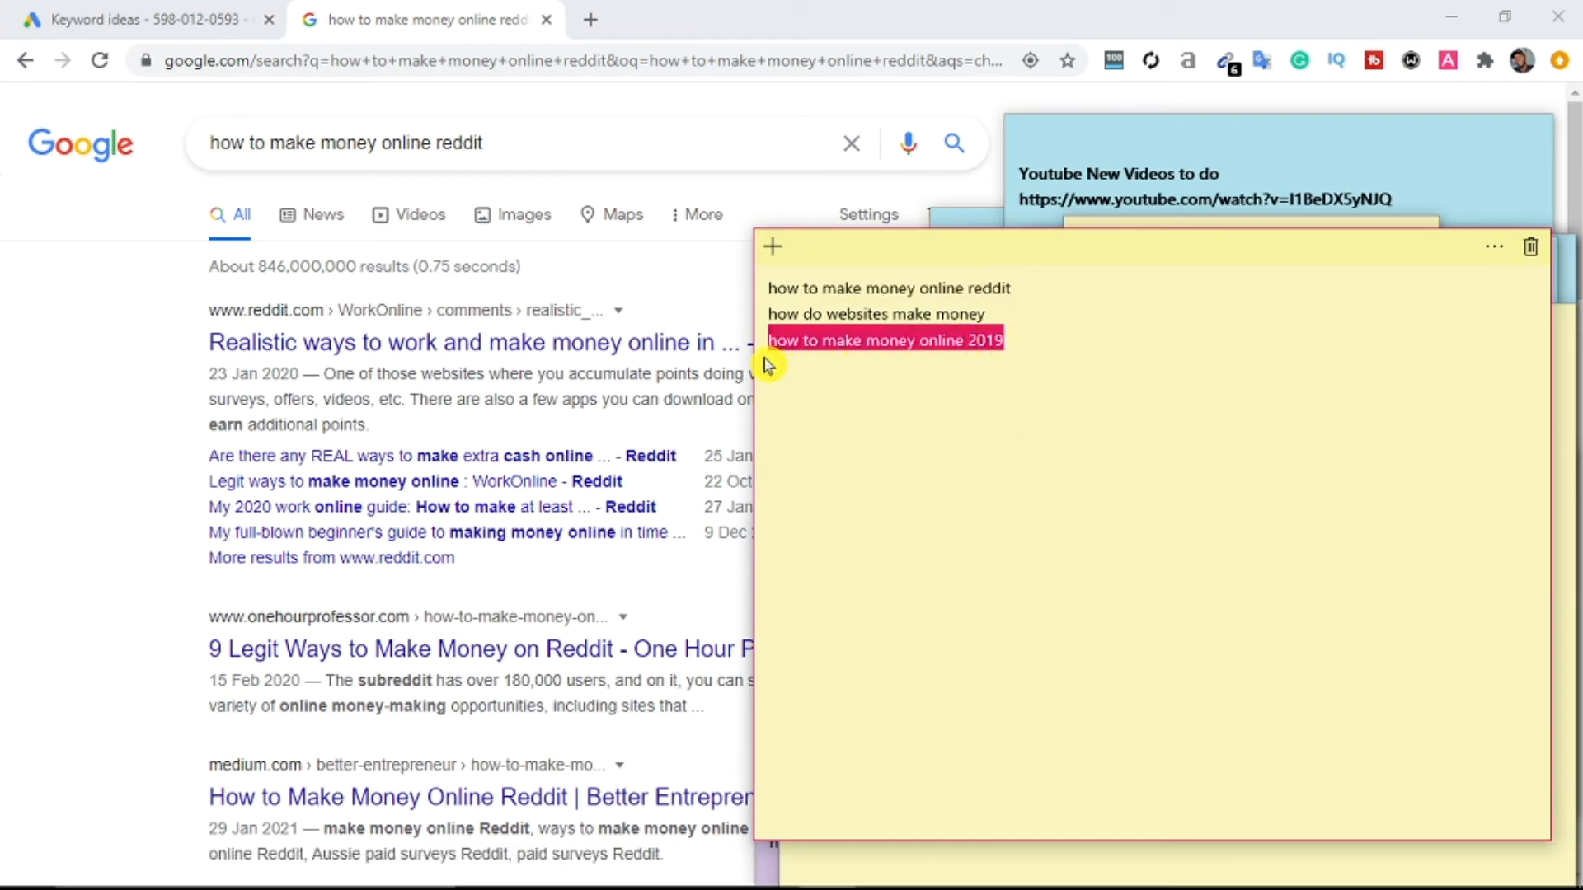
pyautogui.moveTo(983, 312); pyautogui.dragTo(760, 321)
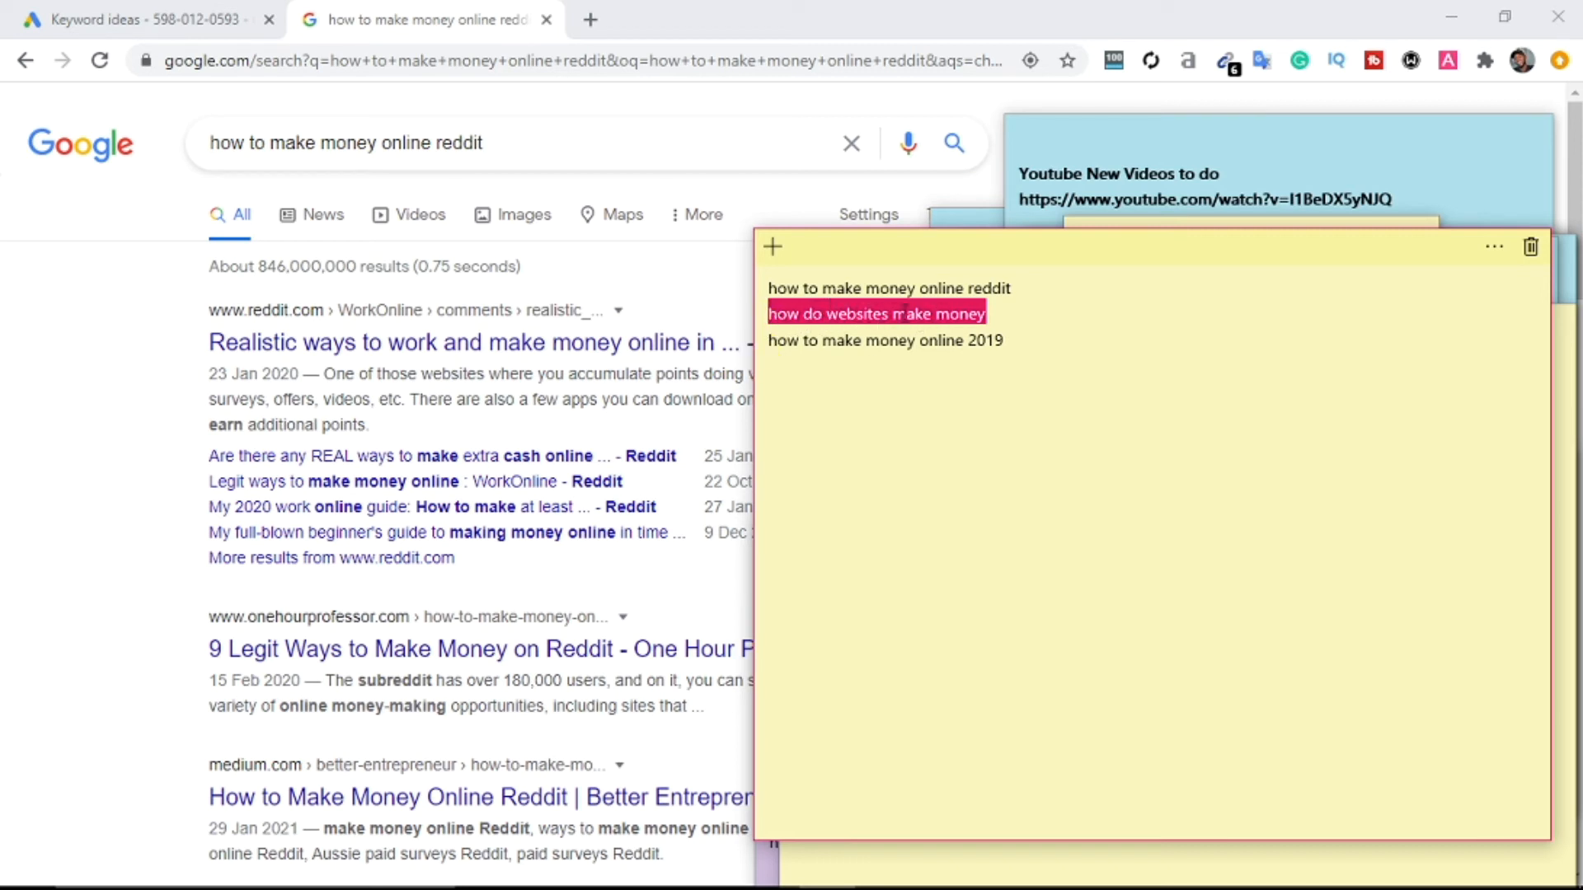
pyautogui.moveTo(1039, 336); pyautogui.dragTo(755, 323)
pyautogui.press('BackSpace')
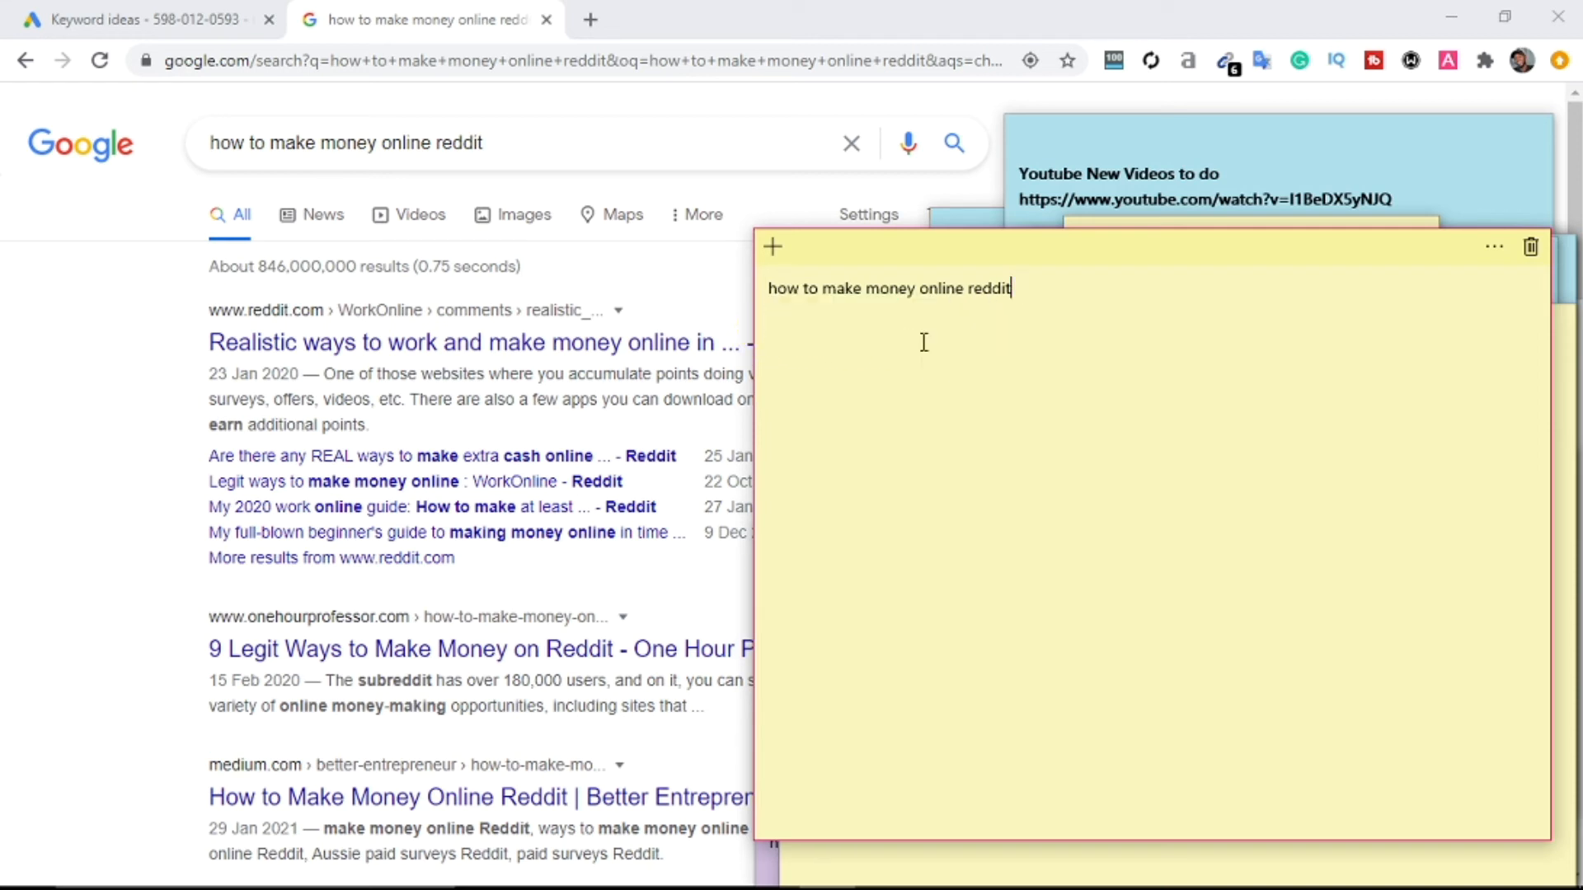
# Copy "how to make money online reddit" from the note and run the Google search for it again
pyautogui.moveTo(1049, 295); pyautogui.dragTo(750, 311)
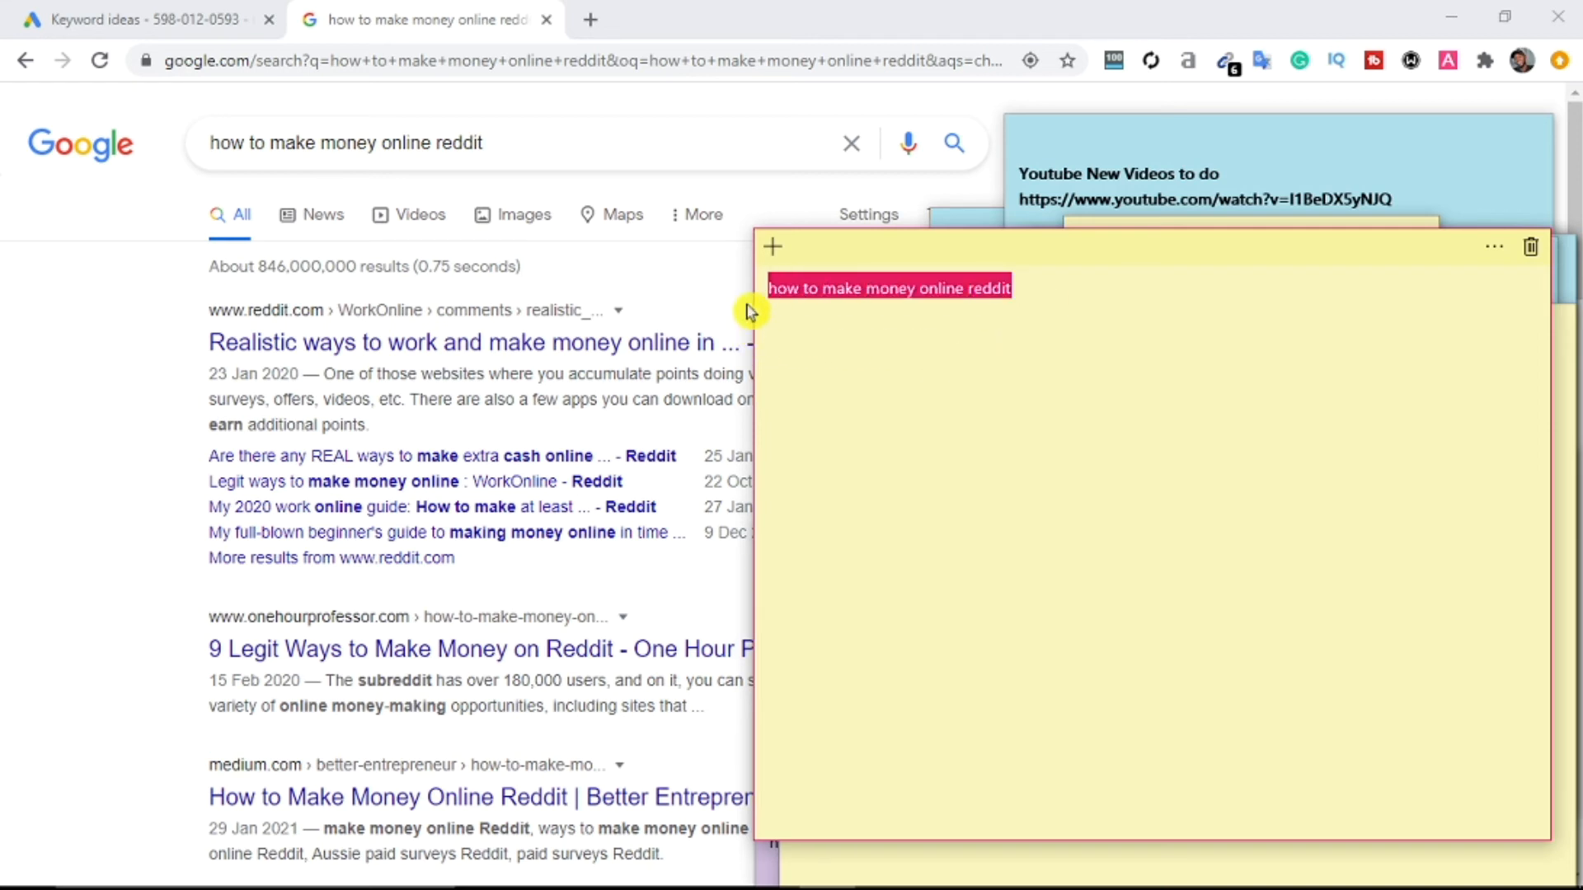
pyautogui.rightClick(806, 289)
pyautogui.click(793, 224)
pyautogui.click(519, 145)
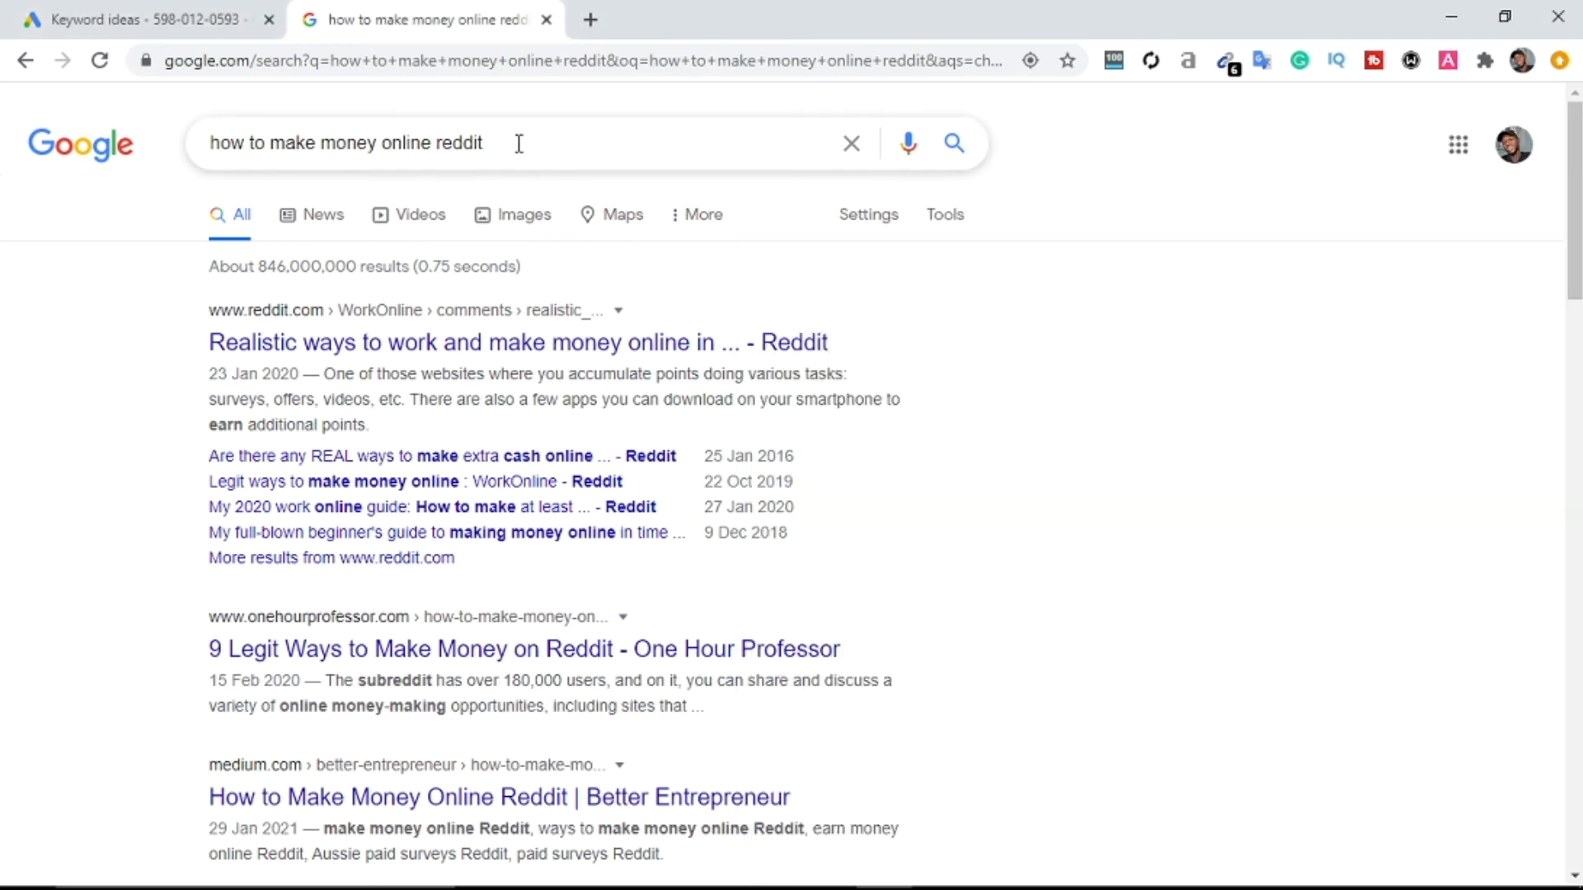
pyautogui.hotkey('ctrl', 'a')
pyautogui.hotkey('ctrl', 'v')
pyautogui.click(547, 110)
pyautogui.click(523, 150)
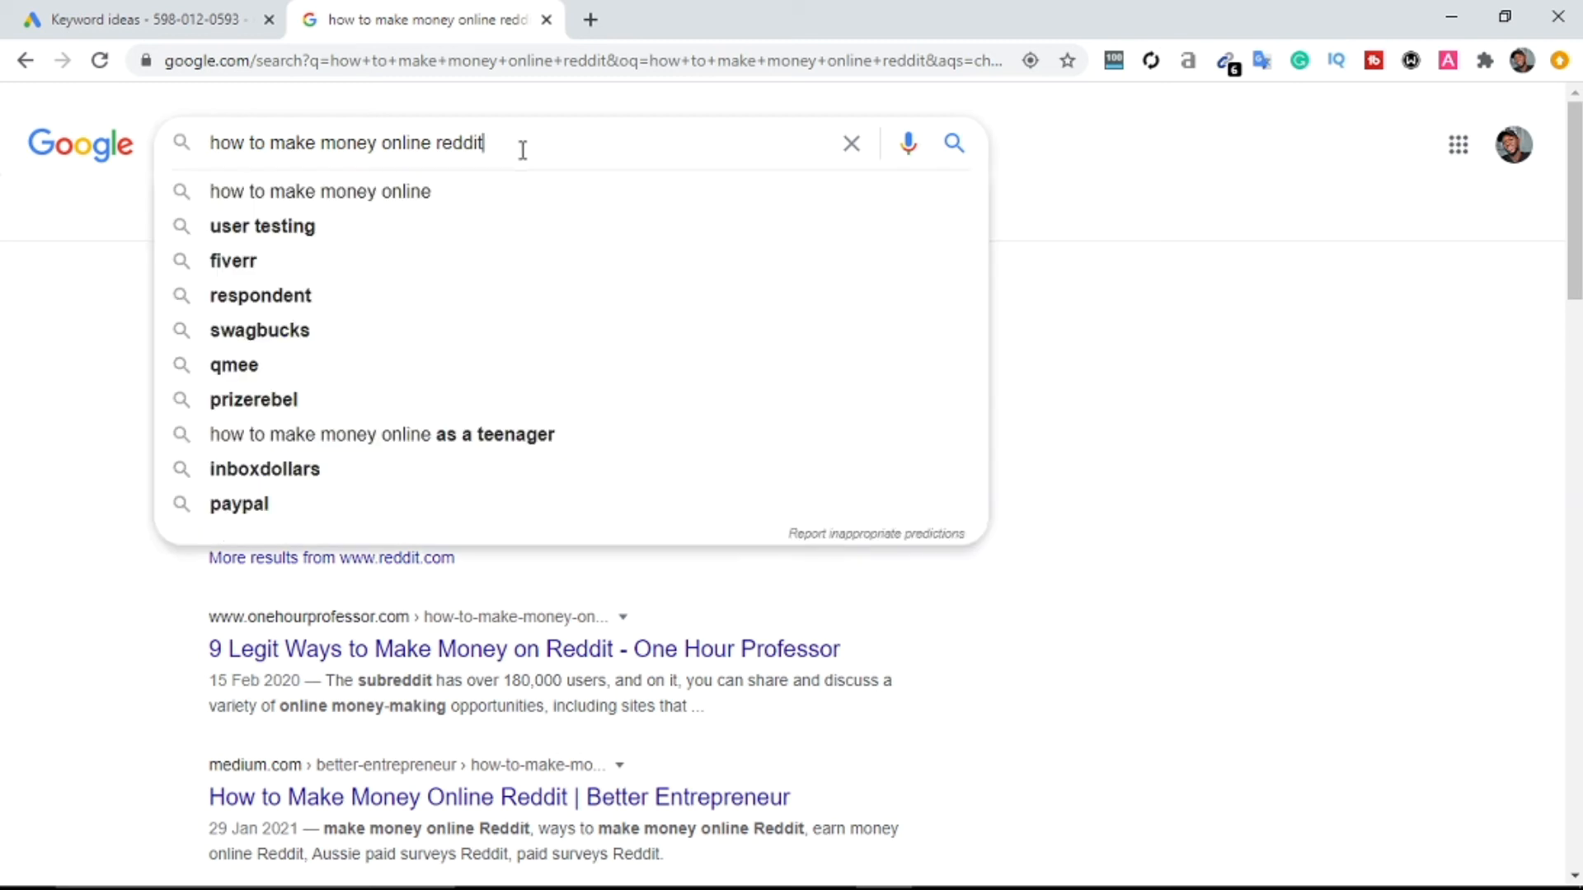
pyautogui.press('Return')
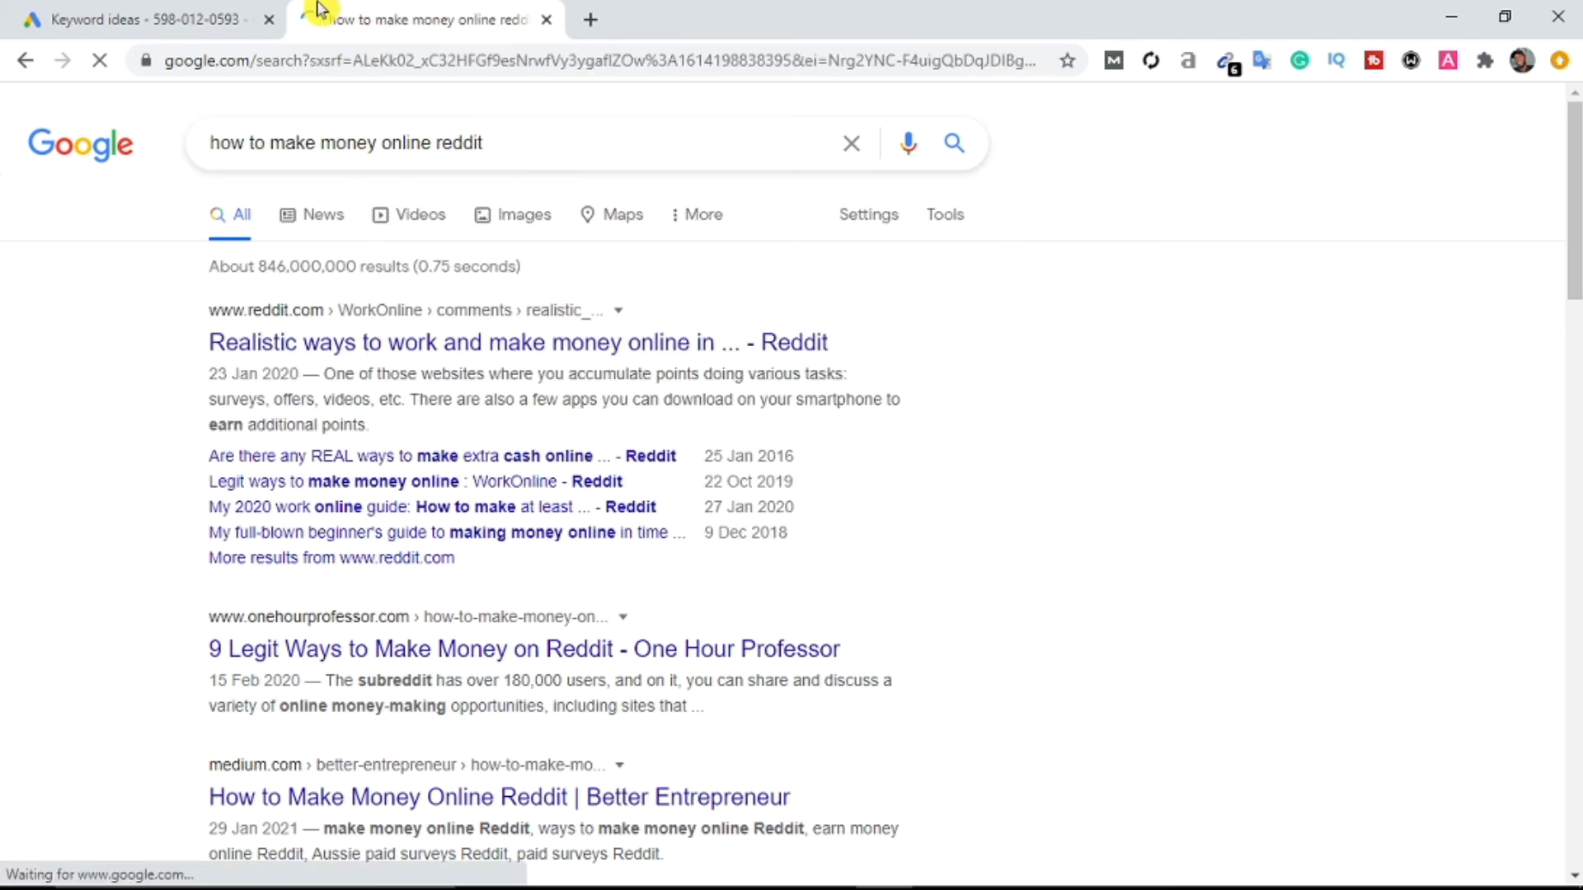
# Return to the Keyword Planner ideas for "How to make money online" and clear the selection of all keyword ideas
pyautogui.click(213, 10)
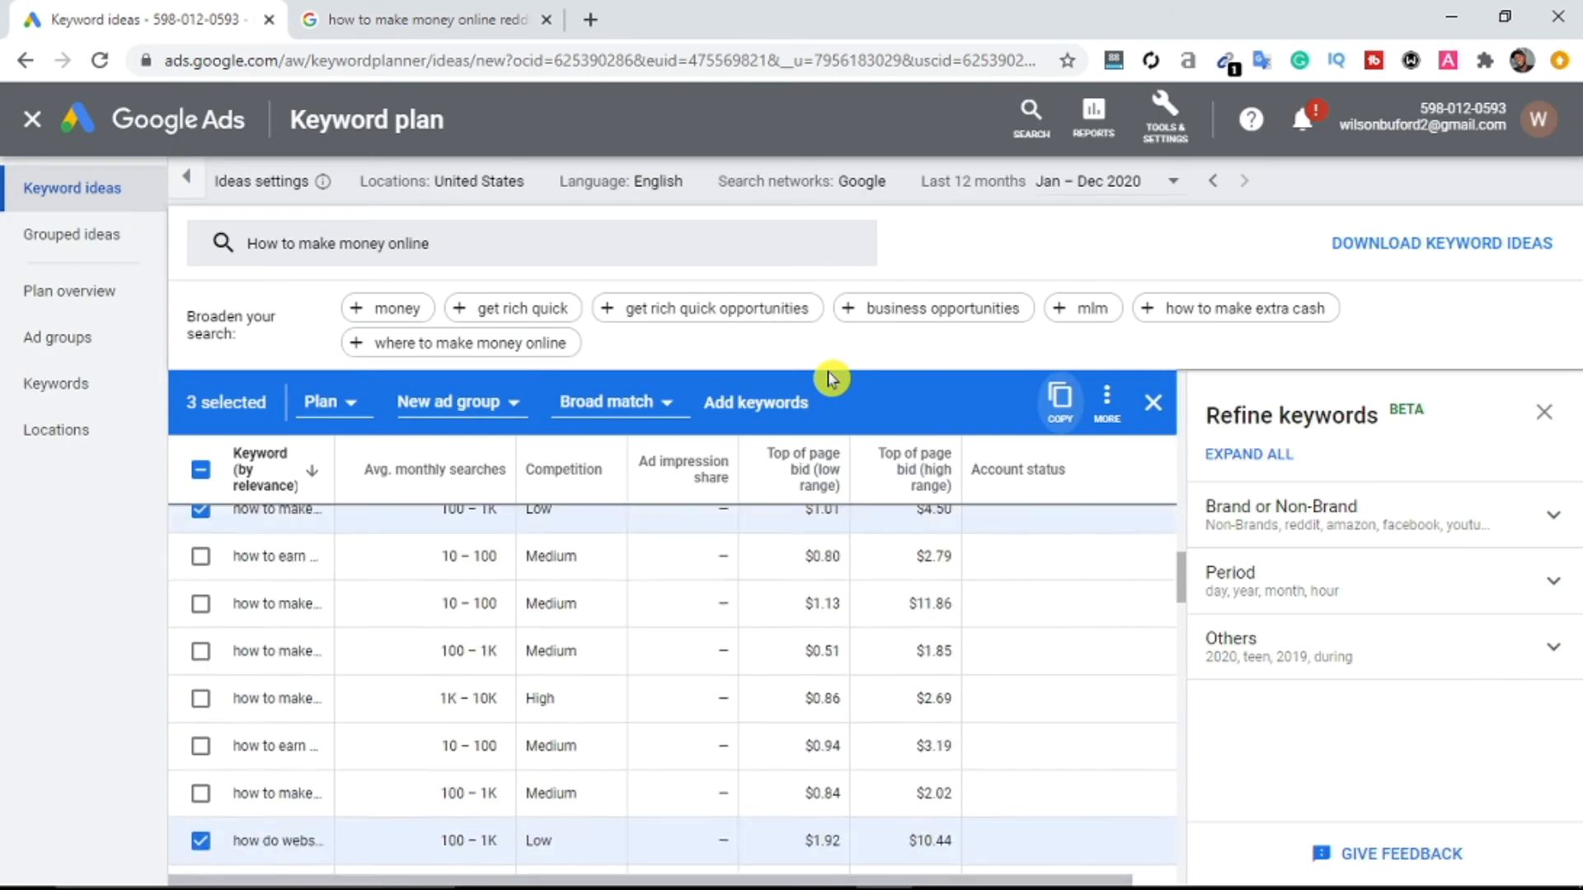
pyautogui.scroll(3, 831, 378)
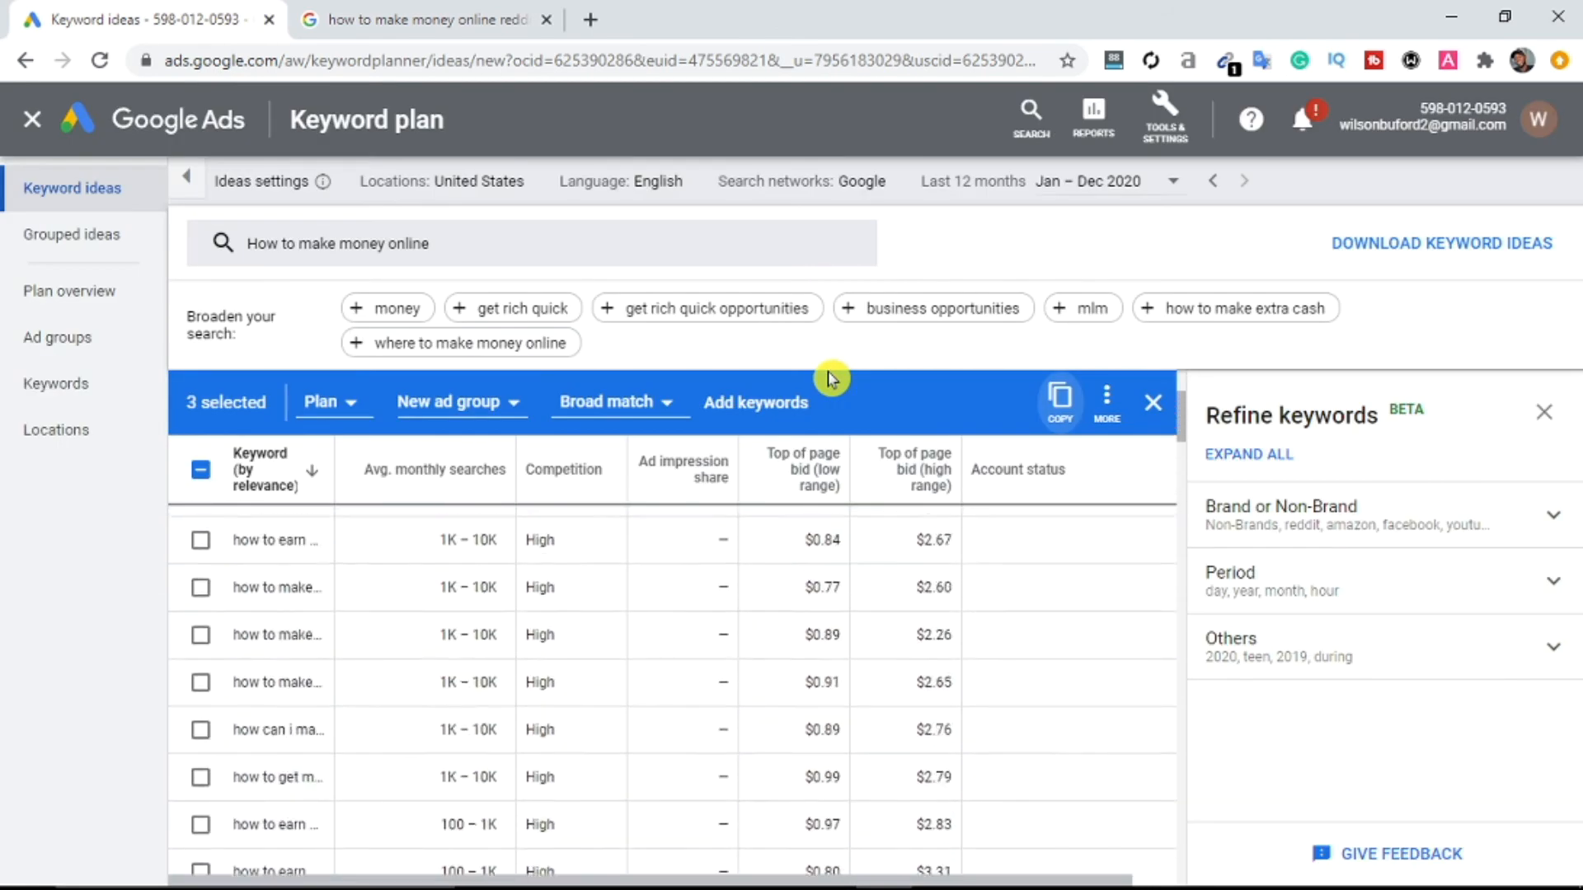
pyautogui.scroll(3, 829, 376)
pyautogui.scroll(-10, 1064, 602)
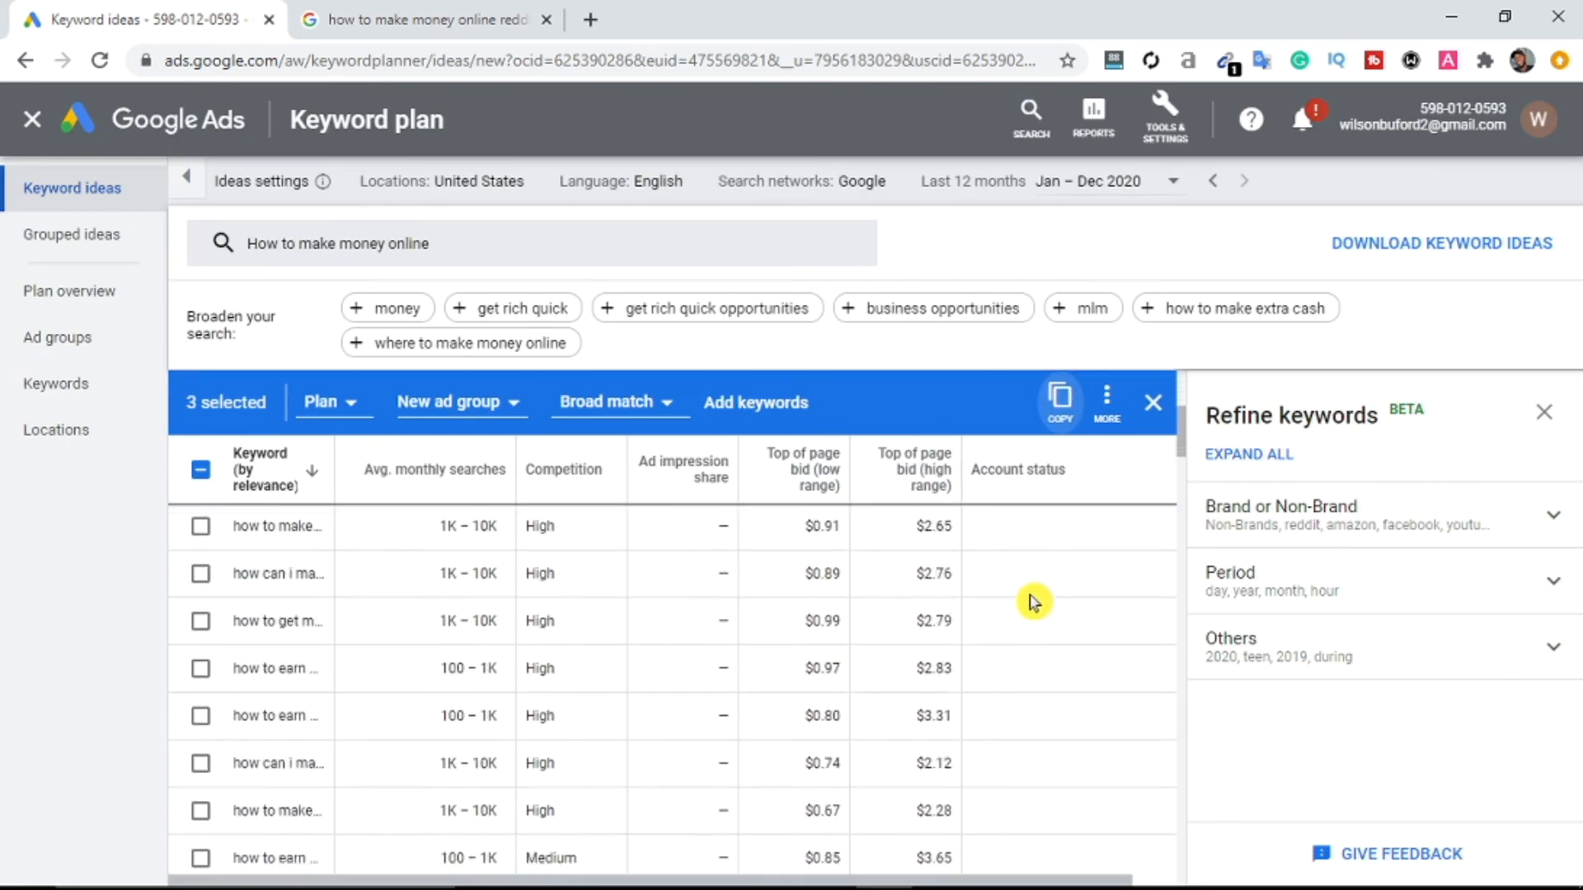
pyautogui.scroll(-10, 863, 569)
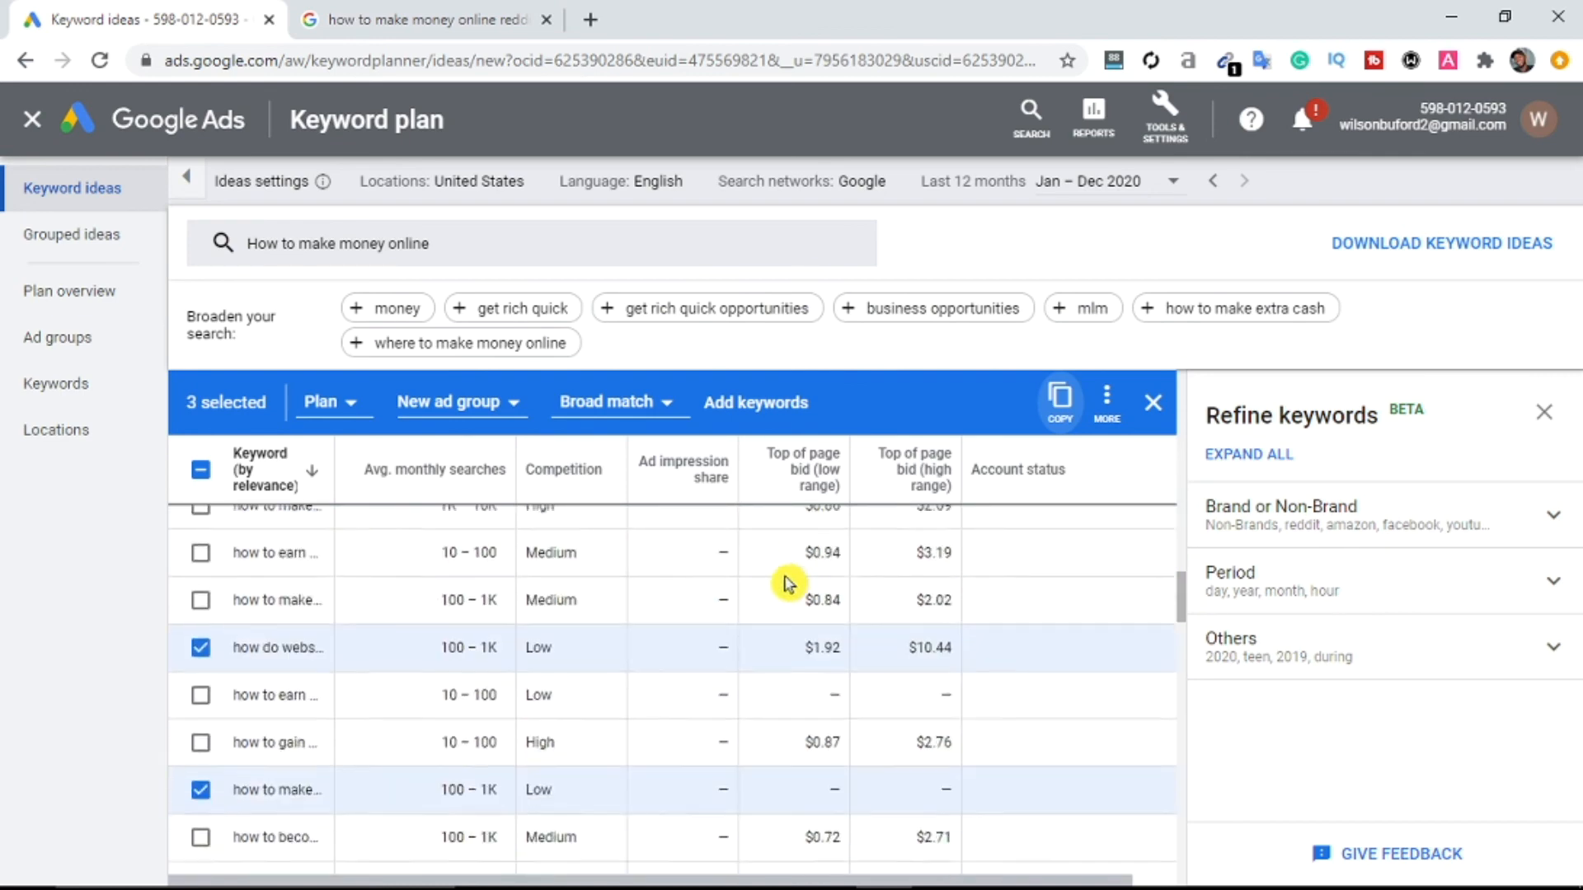
pyautogui.scroll(-10, 758, 641)
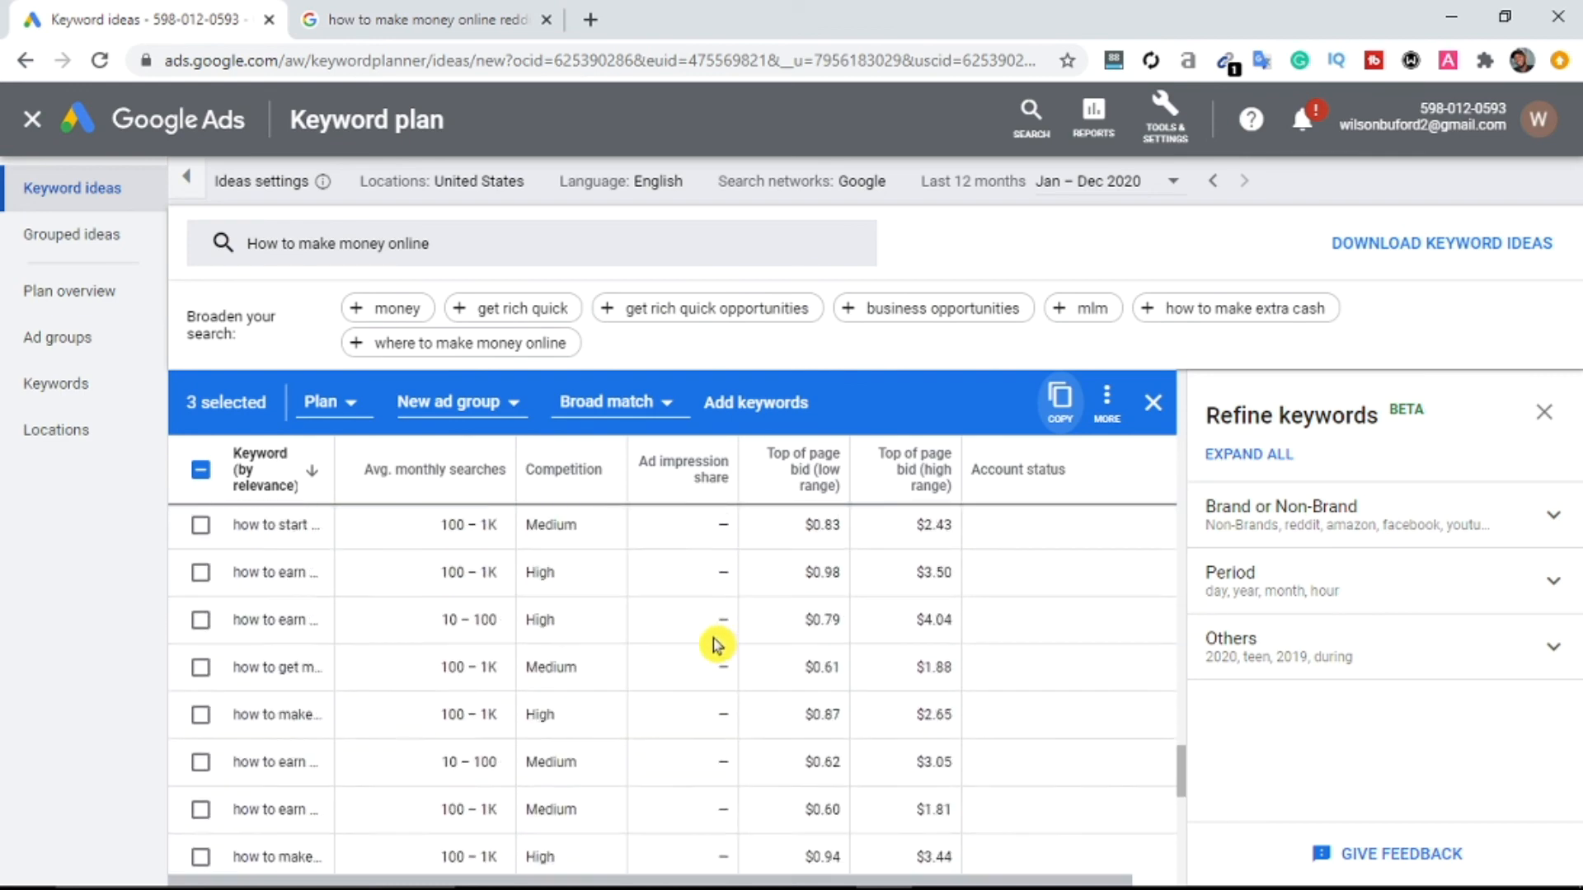
pyautogui.scroll(-1, 560, 668)
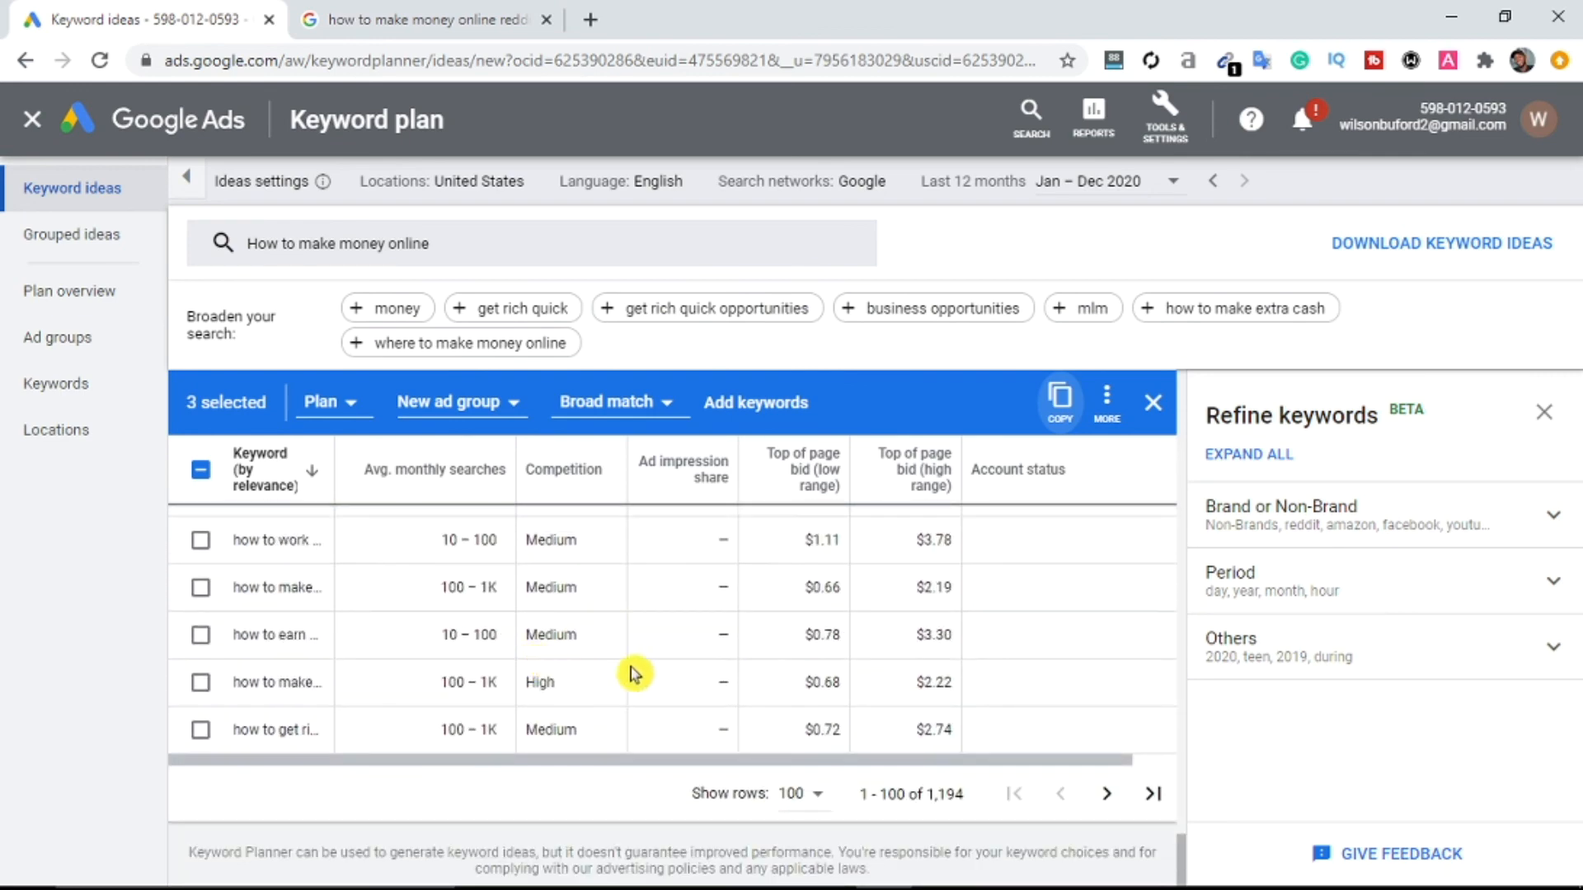
pyautogui.scroll(10, 783, 667)
pyautogui.scroll(10, 783, 672)
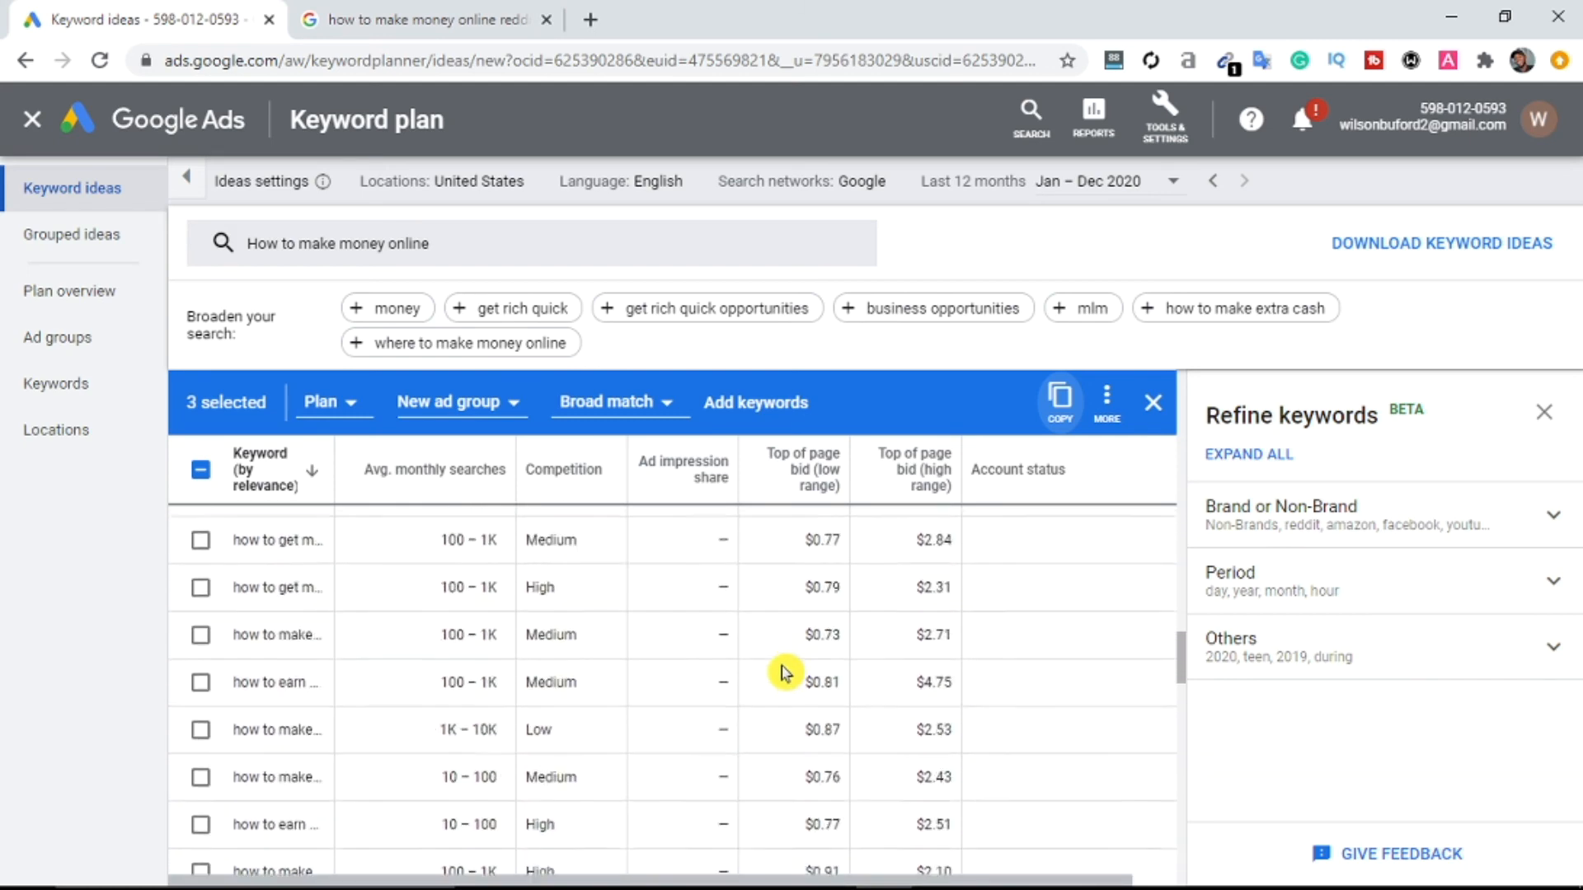
pyautogui.click(206, 470)
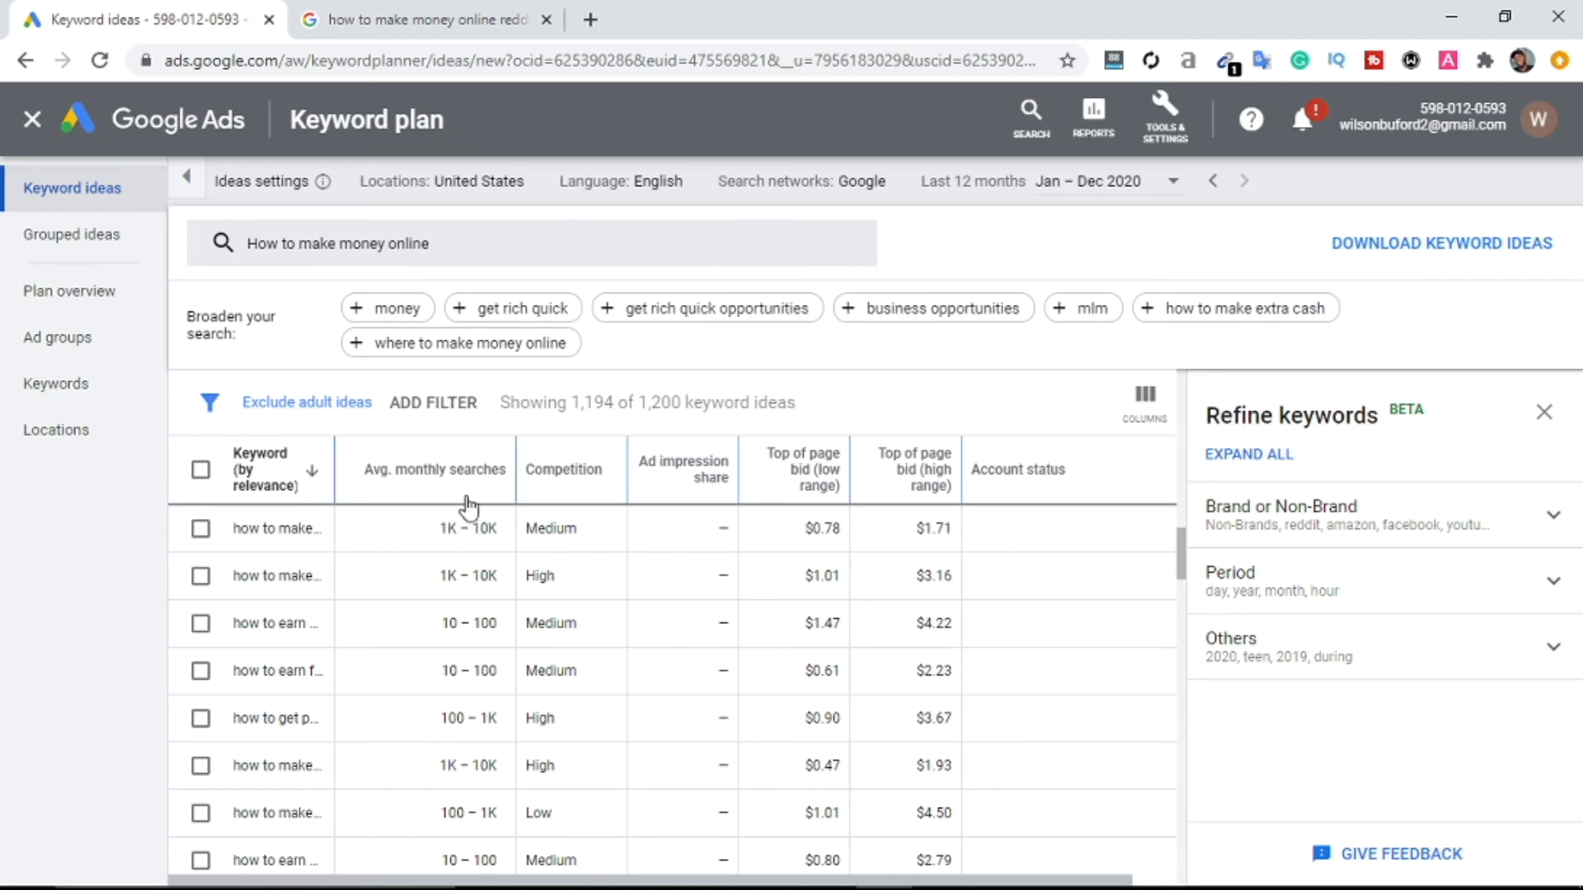
# Read the explanations of the average monthly searches and competition columns in the keyword ideas table
pyautogui.moveTo(430, 480)
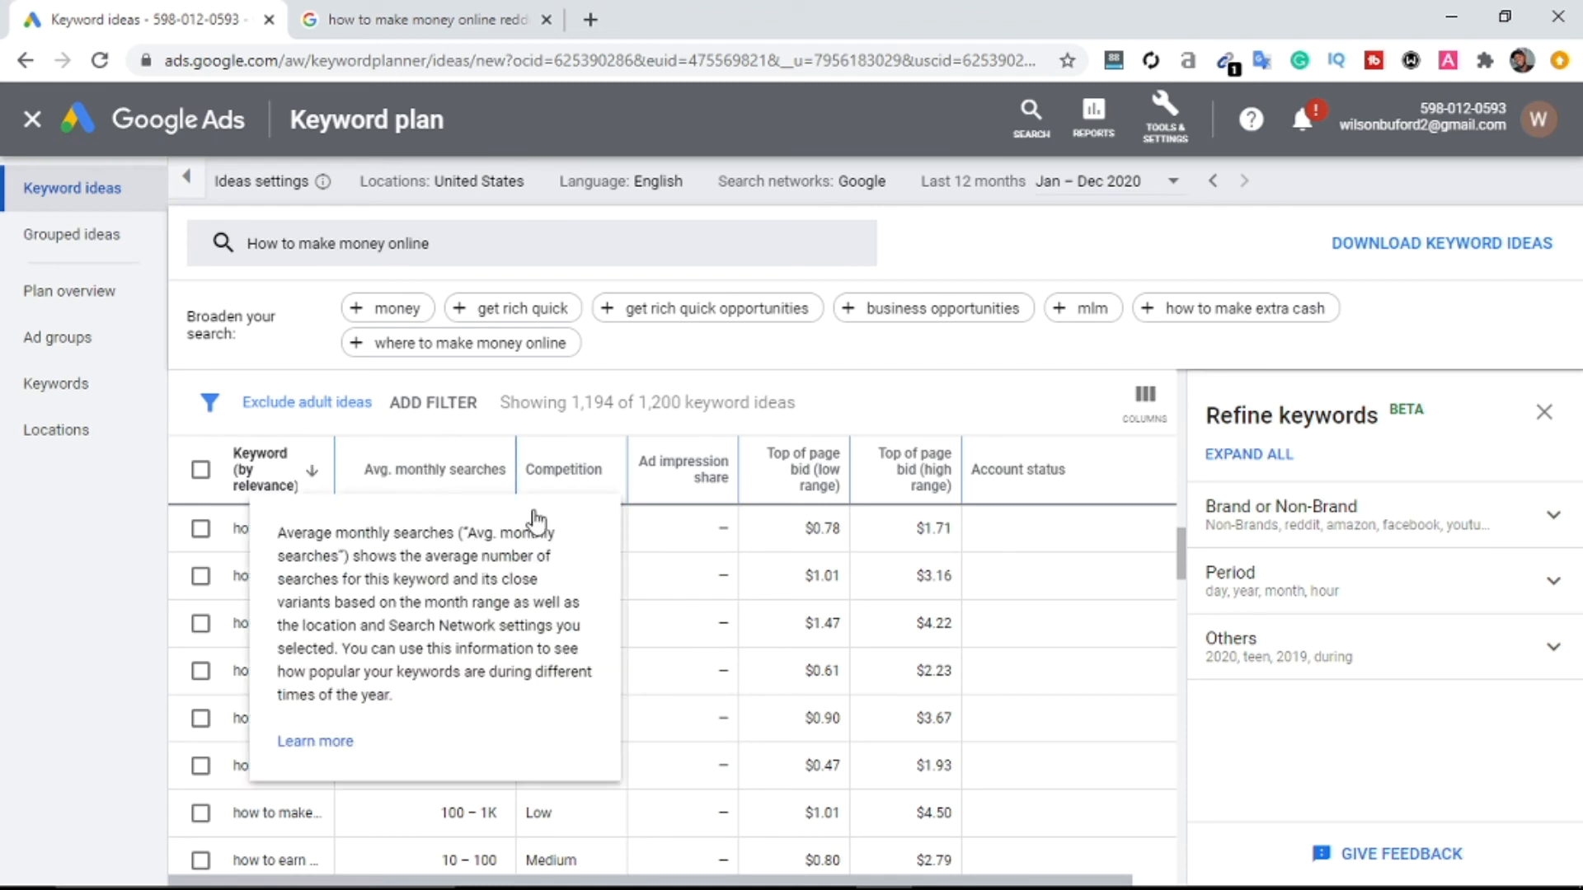
pyautogui.click(650, 410)
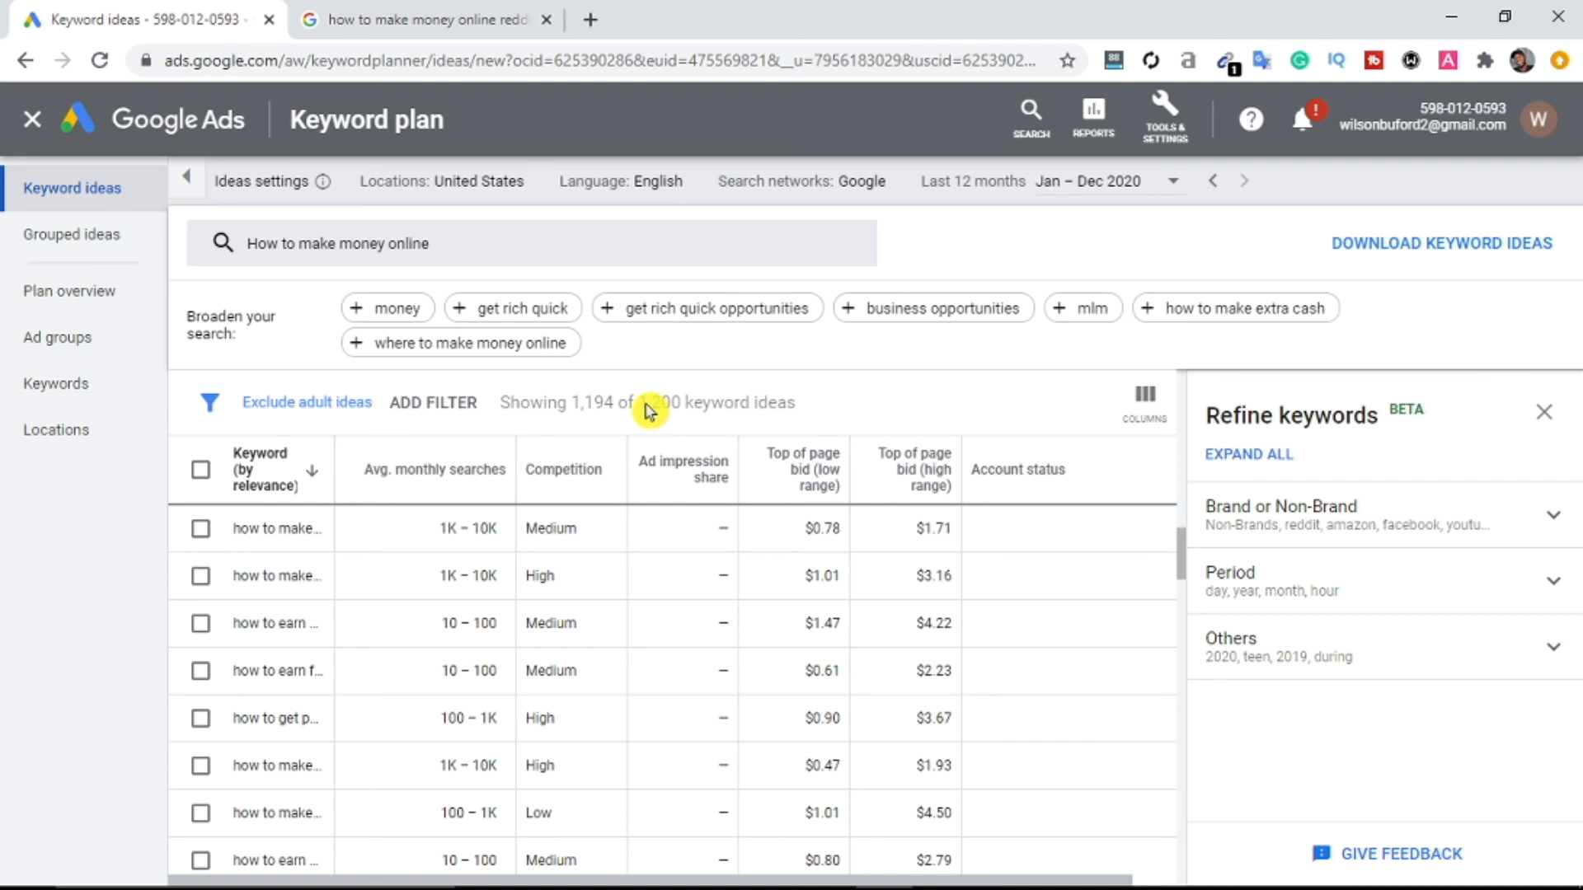
pyautogui.moveTo(581, 478)
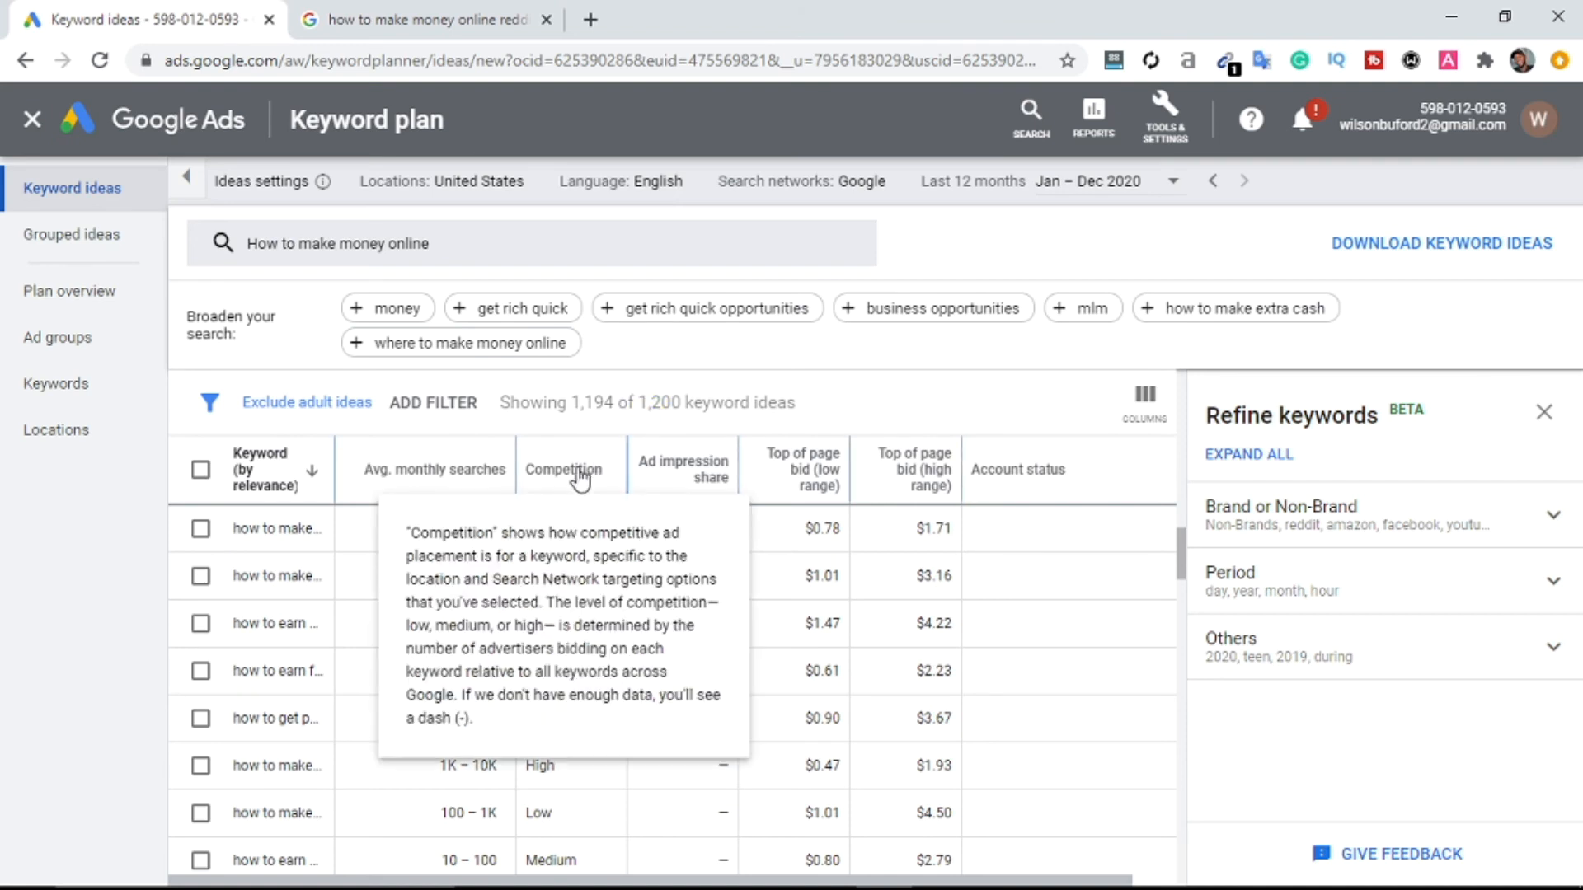
pyautogui.click(787, 404)
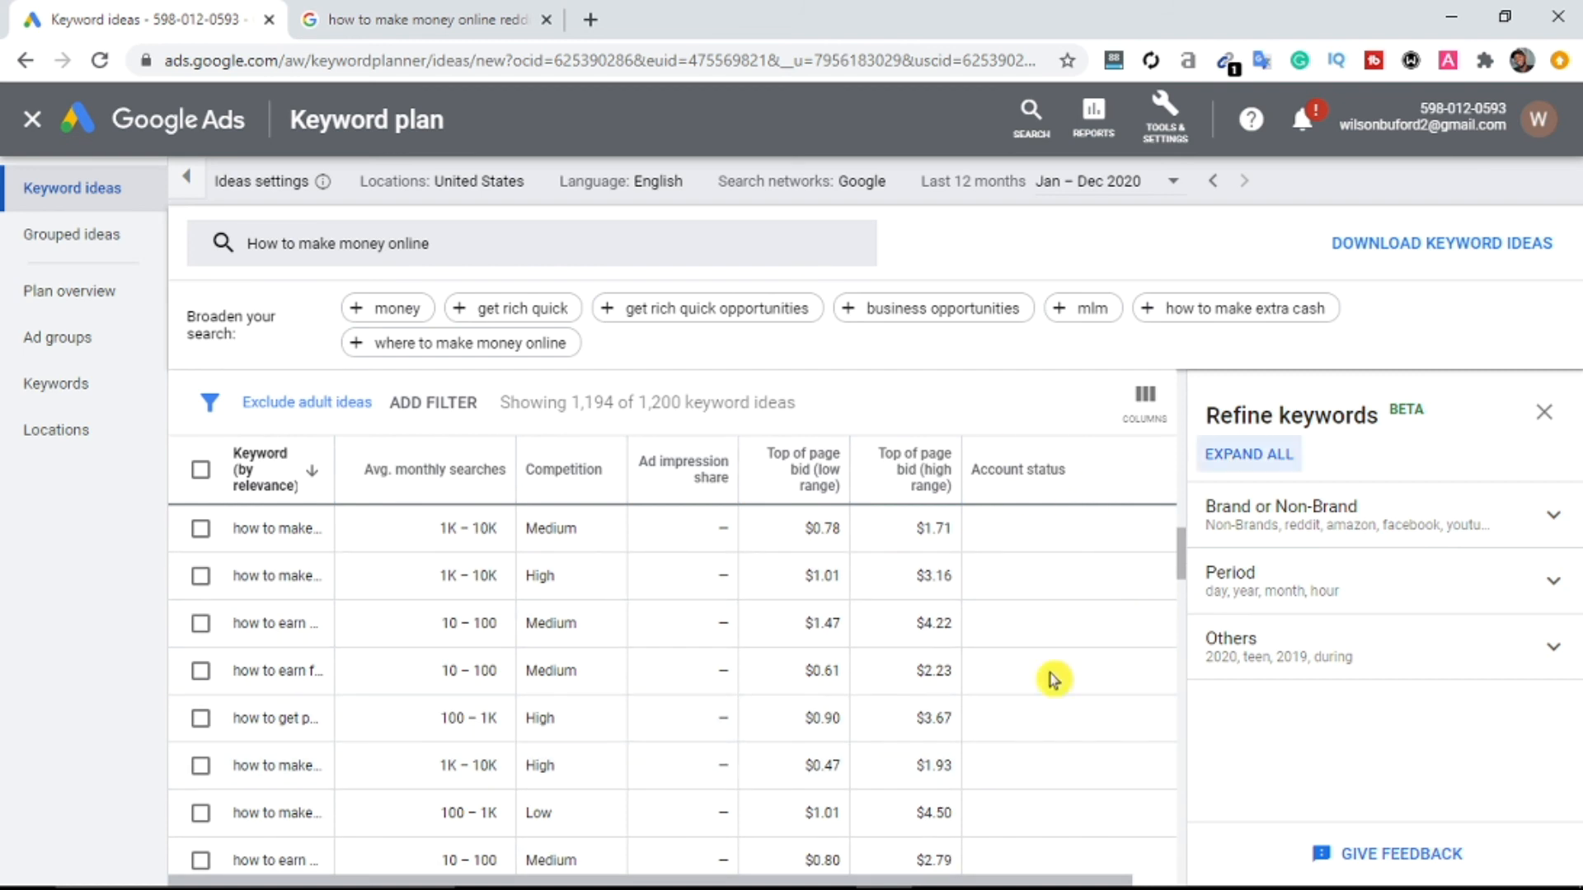
pyautogui.scroll(-1, 654, 596)
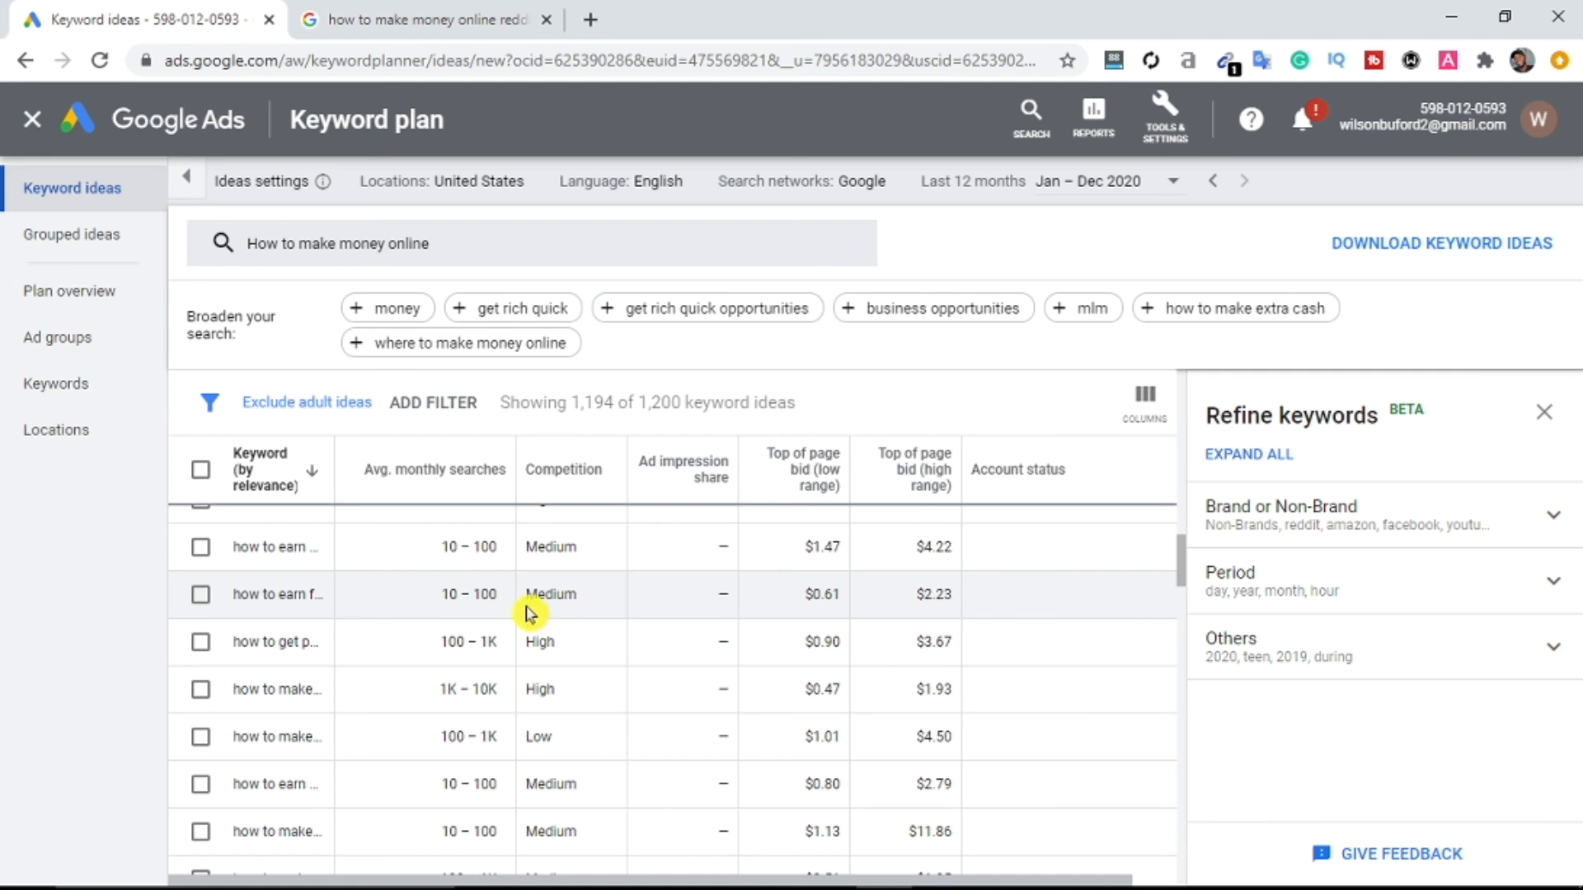
# Turn on the Moz extension for the Google results of "how to make money online reddit"
pyautogui.click(468, 17)
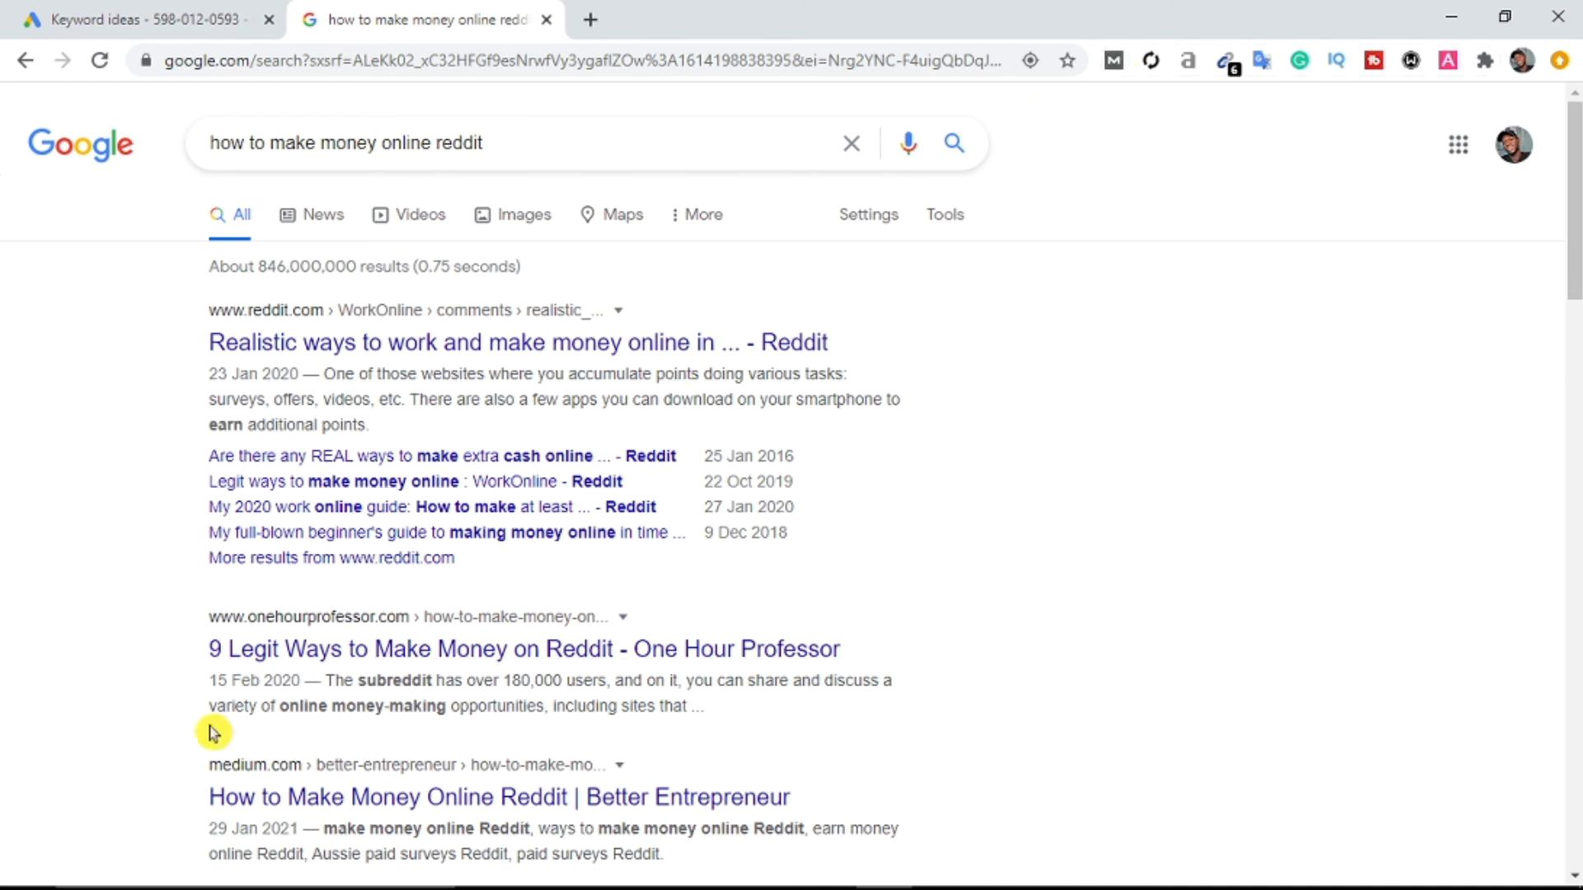
pyautogui.click(1127, 75)
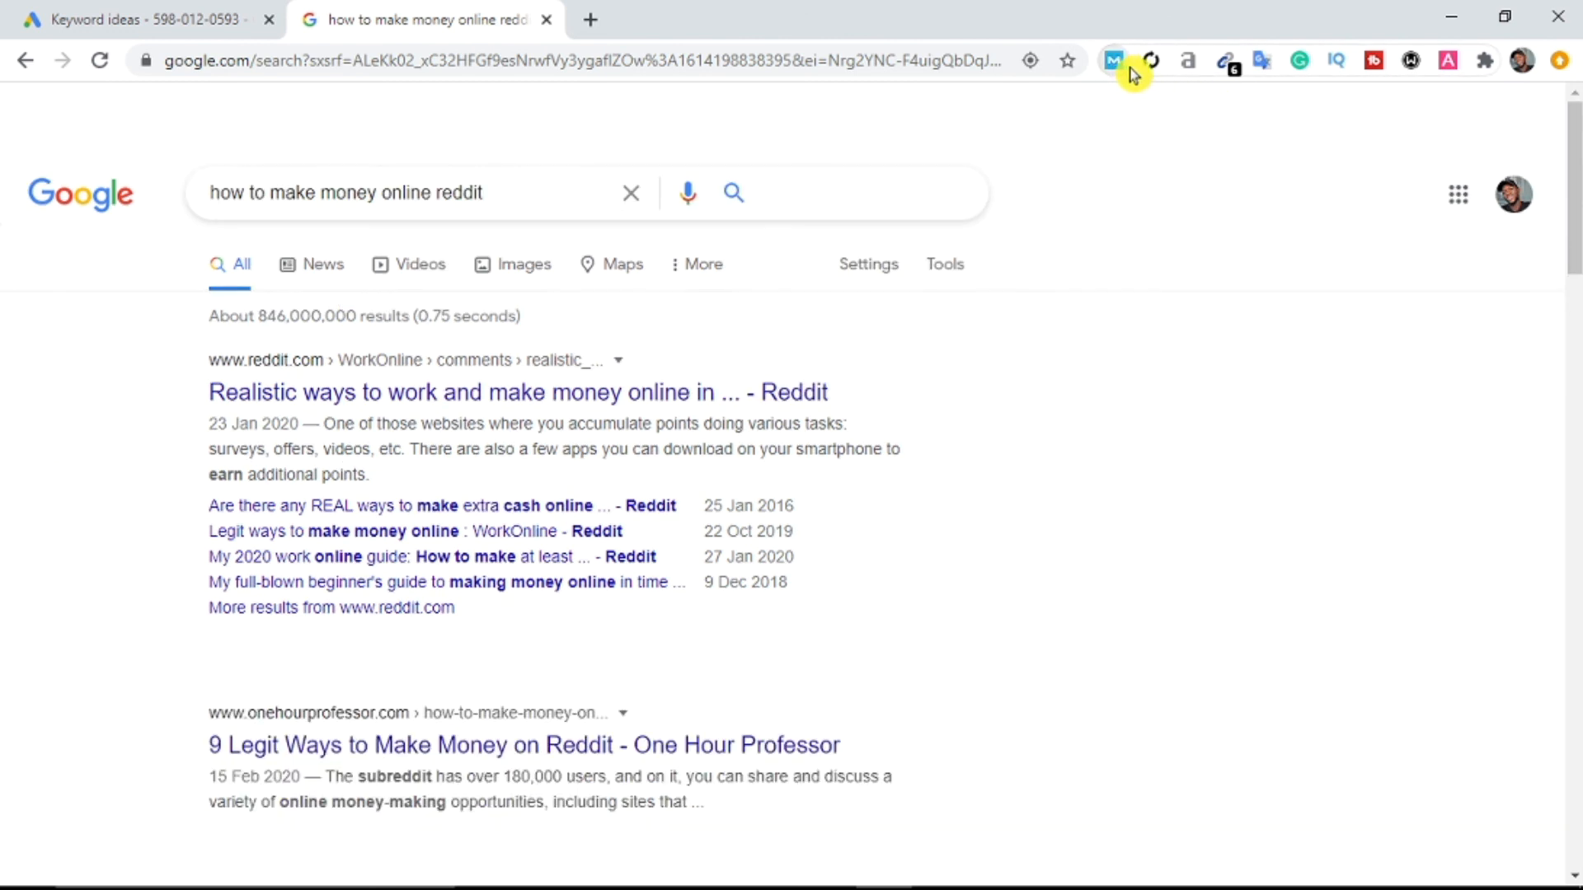
pyautogui.click(1131, 71)
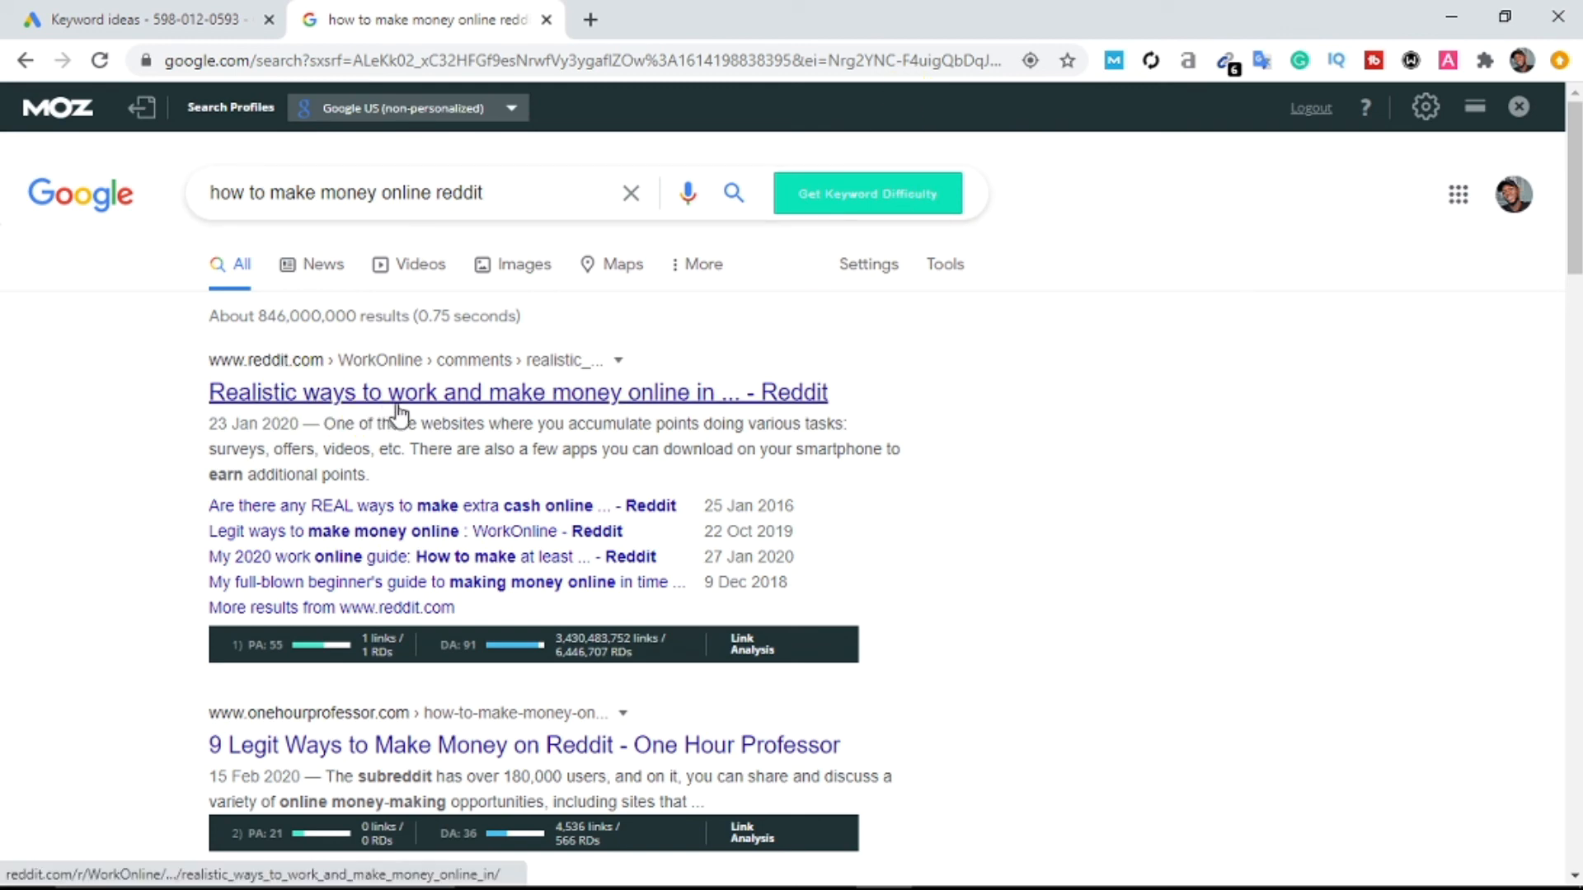
# Examine the page authority, domain authority and link counts of the websites ranking for "how to make money online reddit"
pyautogui.scroll(-1, 536, 577)
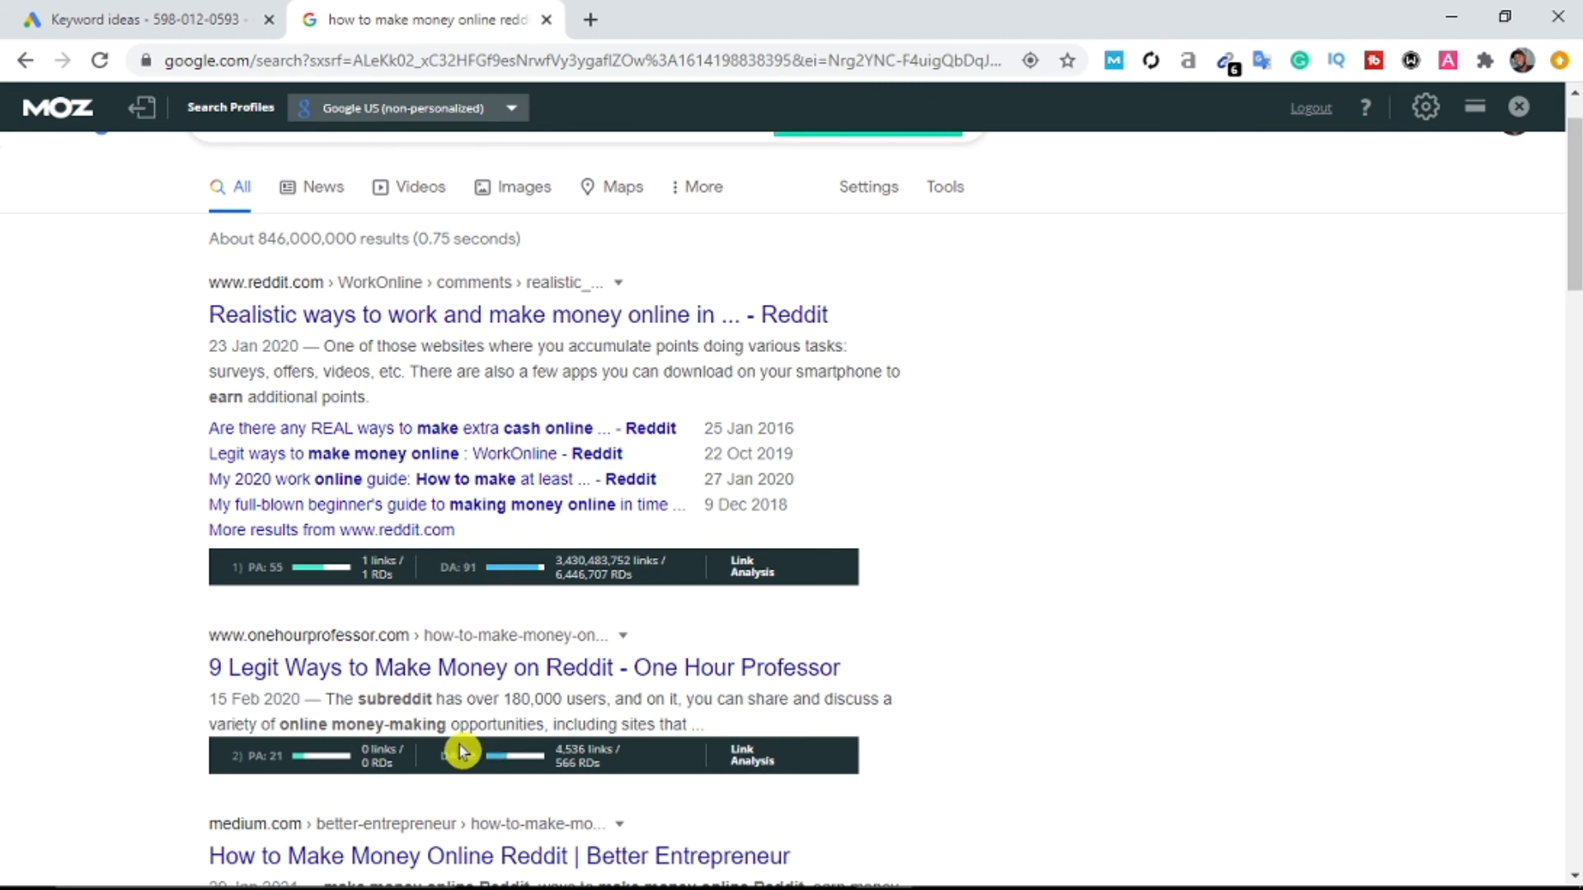
pyautogui.scroll(-1, 460, 751)
pyautogui.scroll(-2, 528, 742)
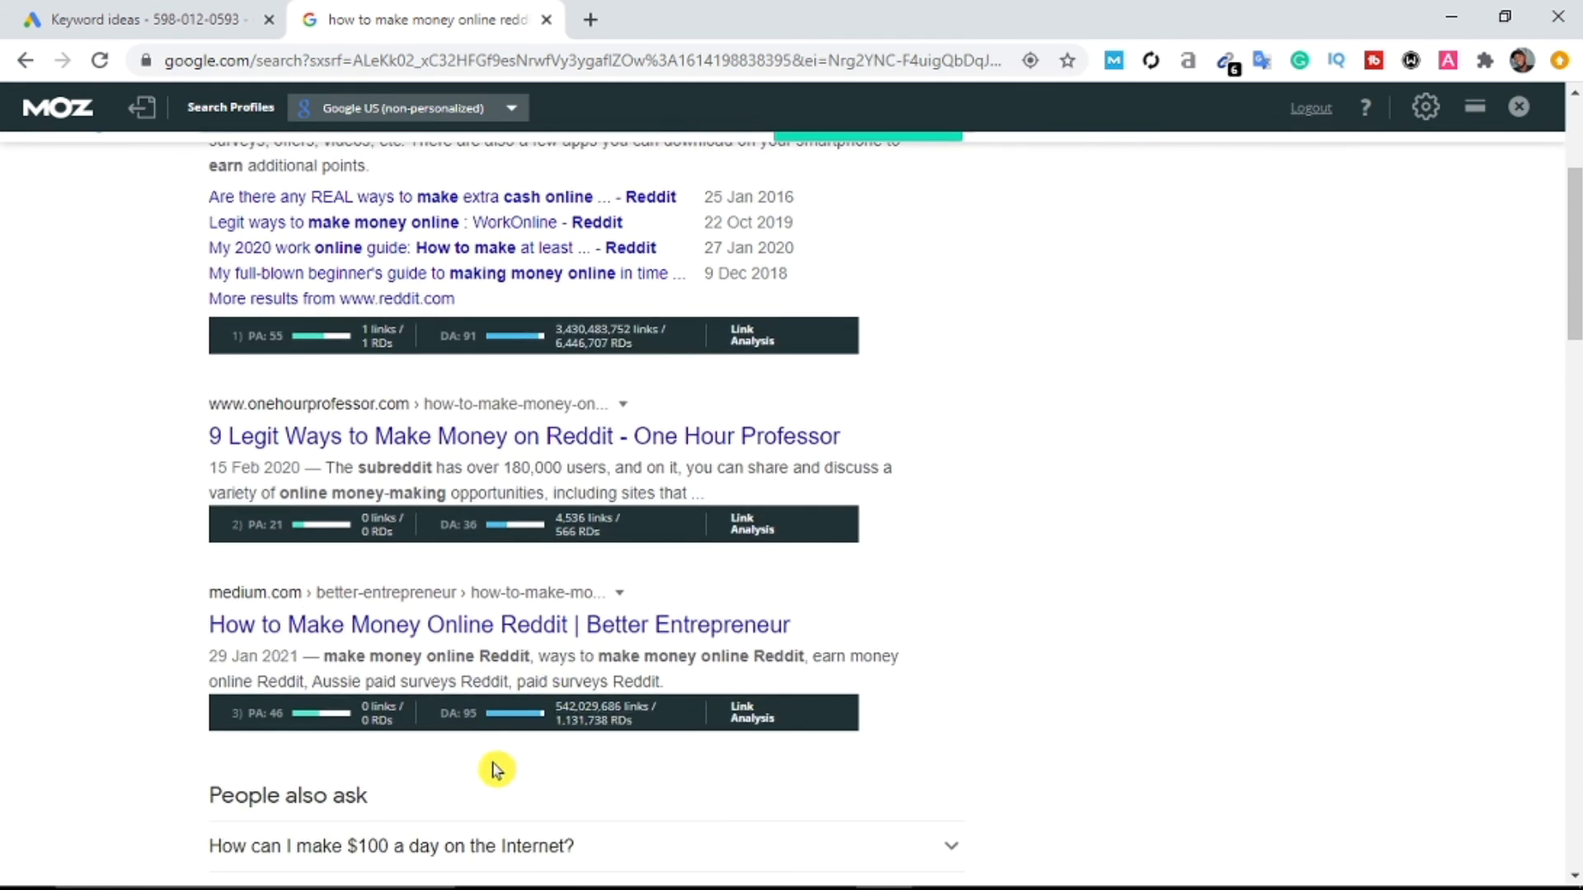
pyautogui.scroll(-6, 505, 773)
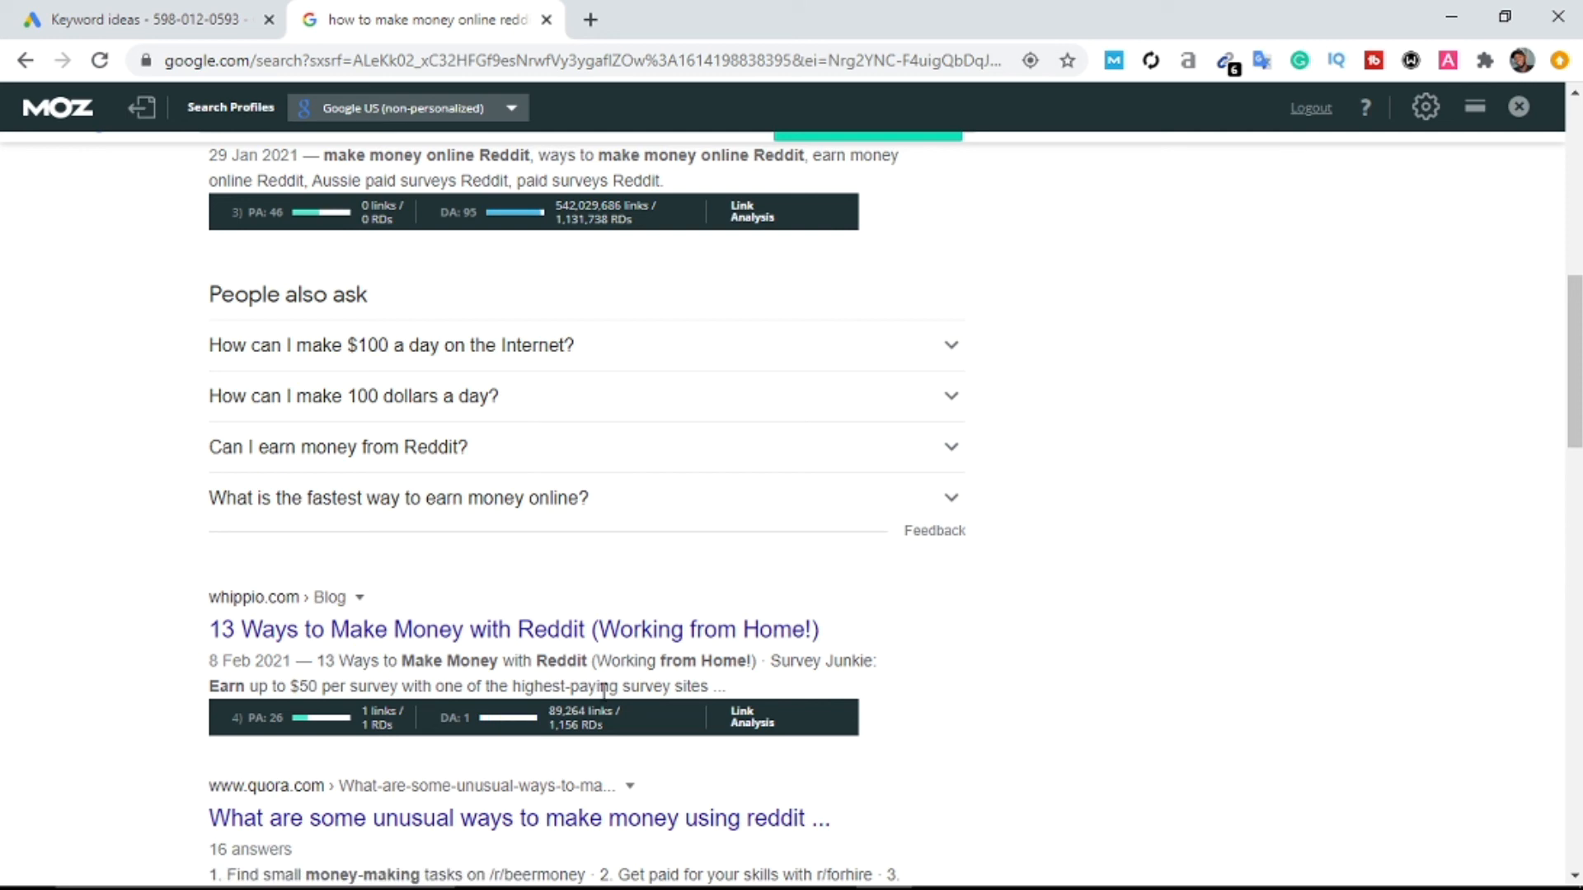
pyautogui.moveTo(1574, 381); pyautogui.dragTo(1575, 500)
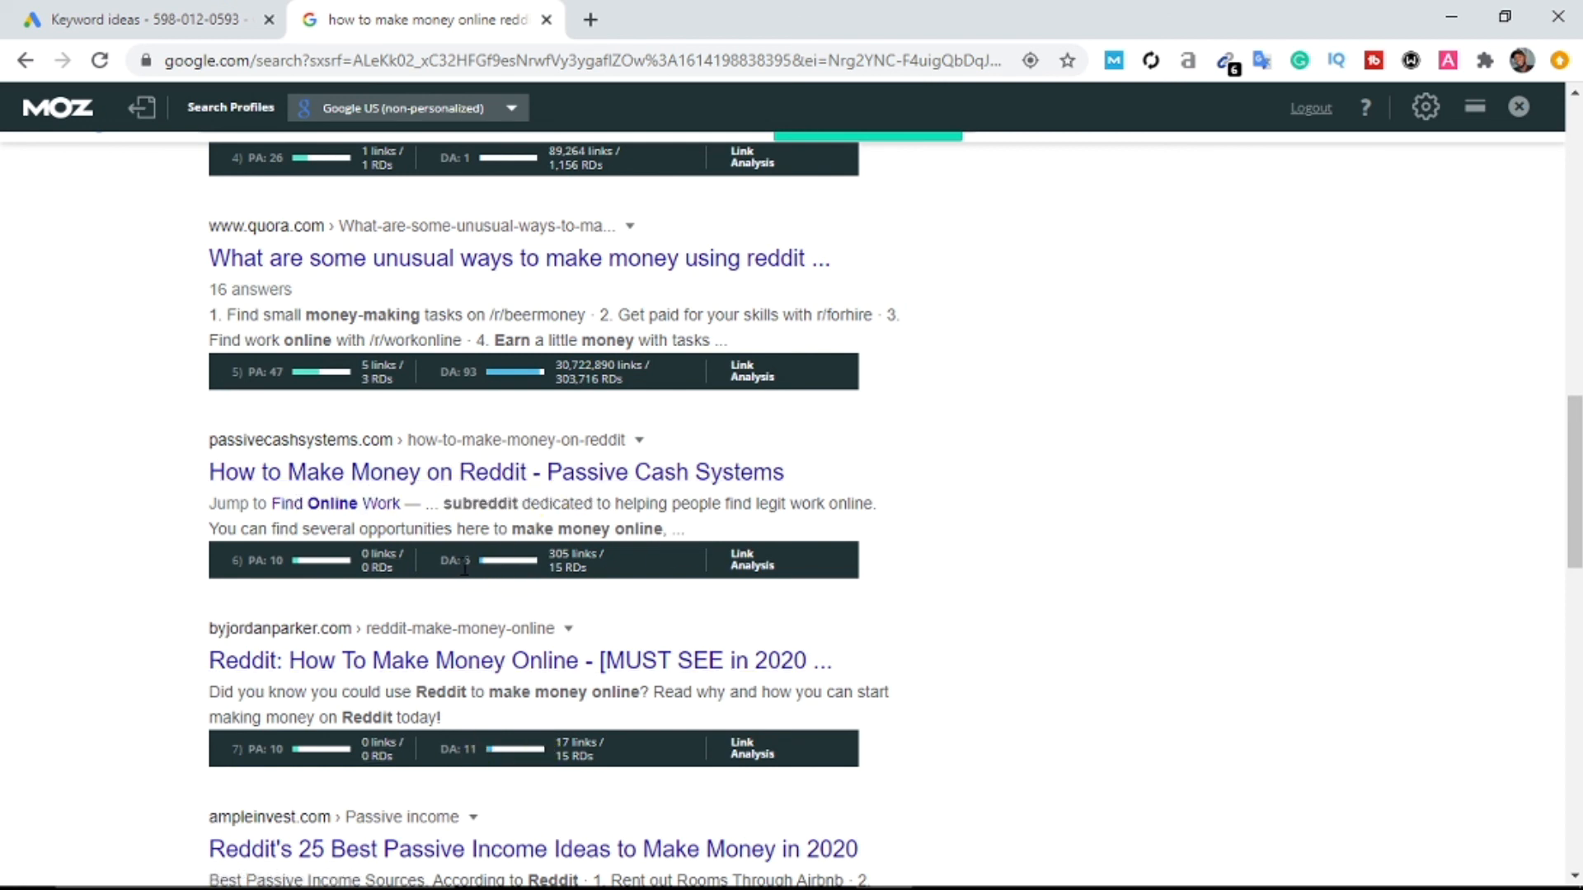
pyautogui.scroll(-1, 487, 676)
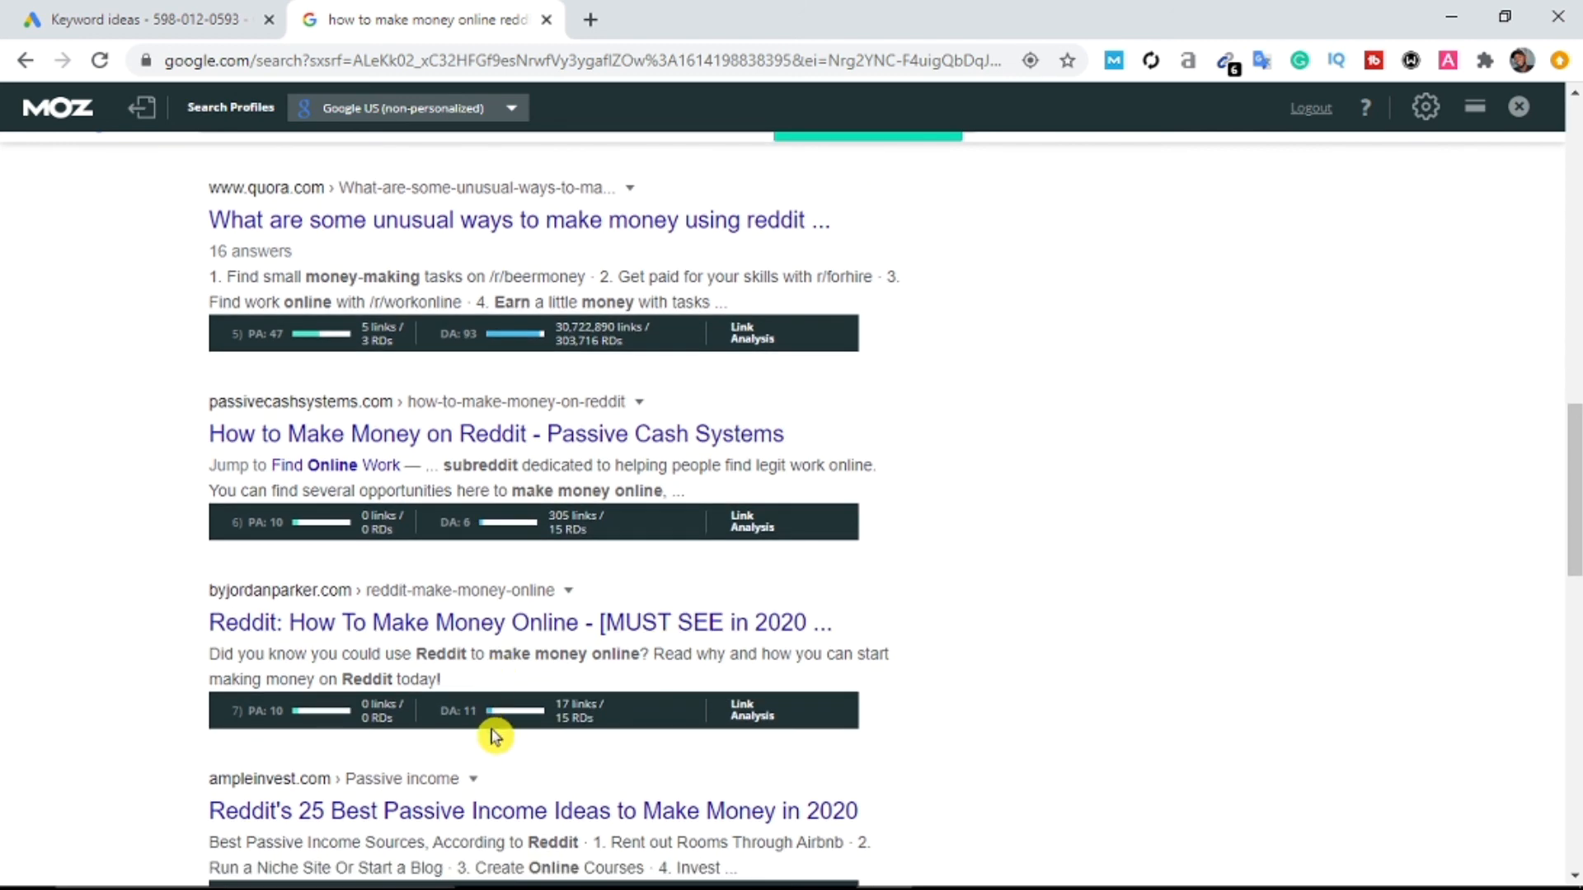
pyautogui.scroll(-5, 569, 734)
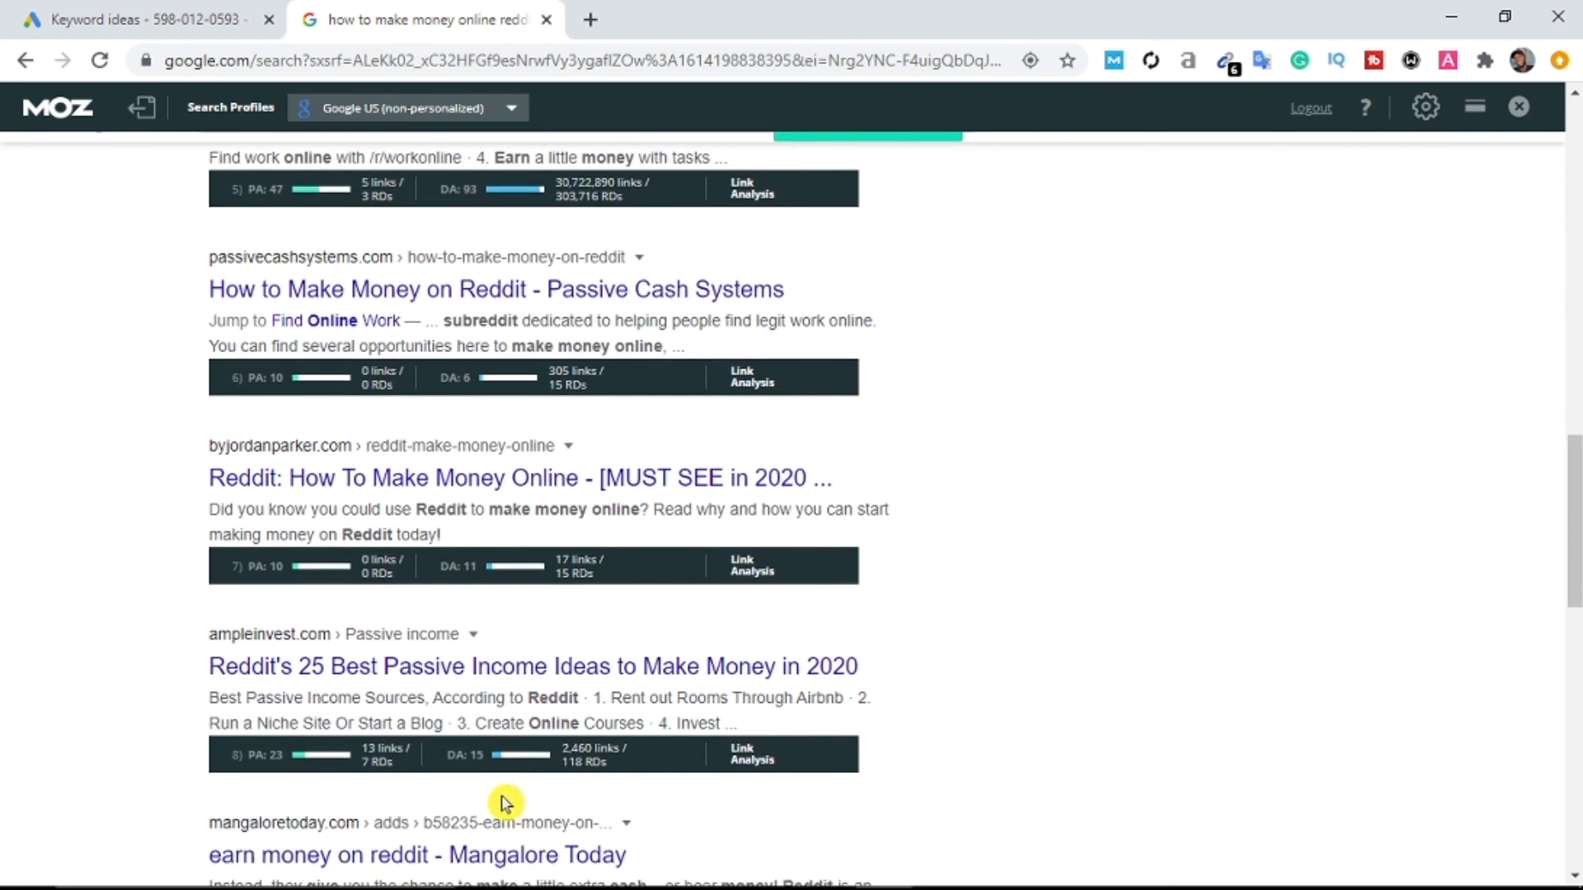
pyautogui.scroll(6, 611, 665)
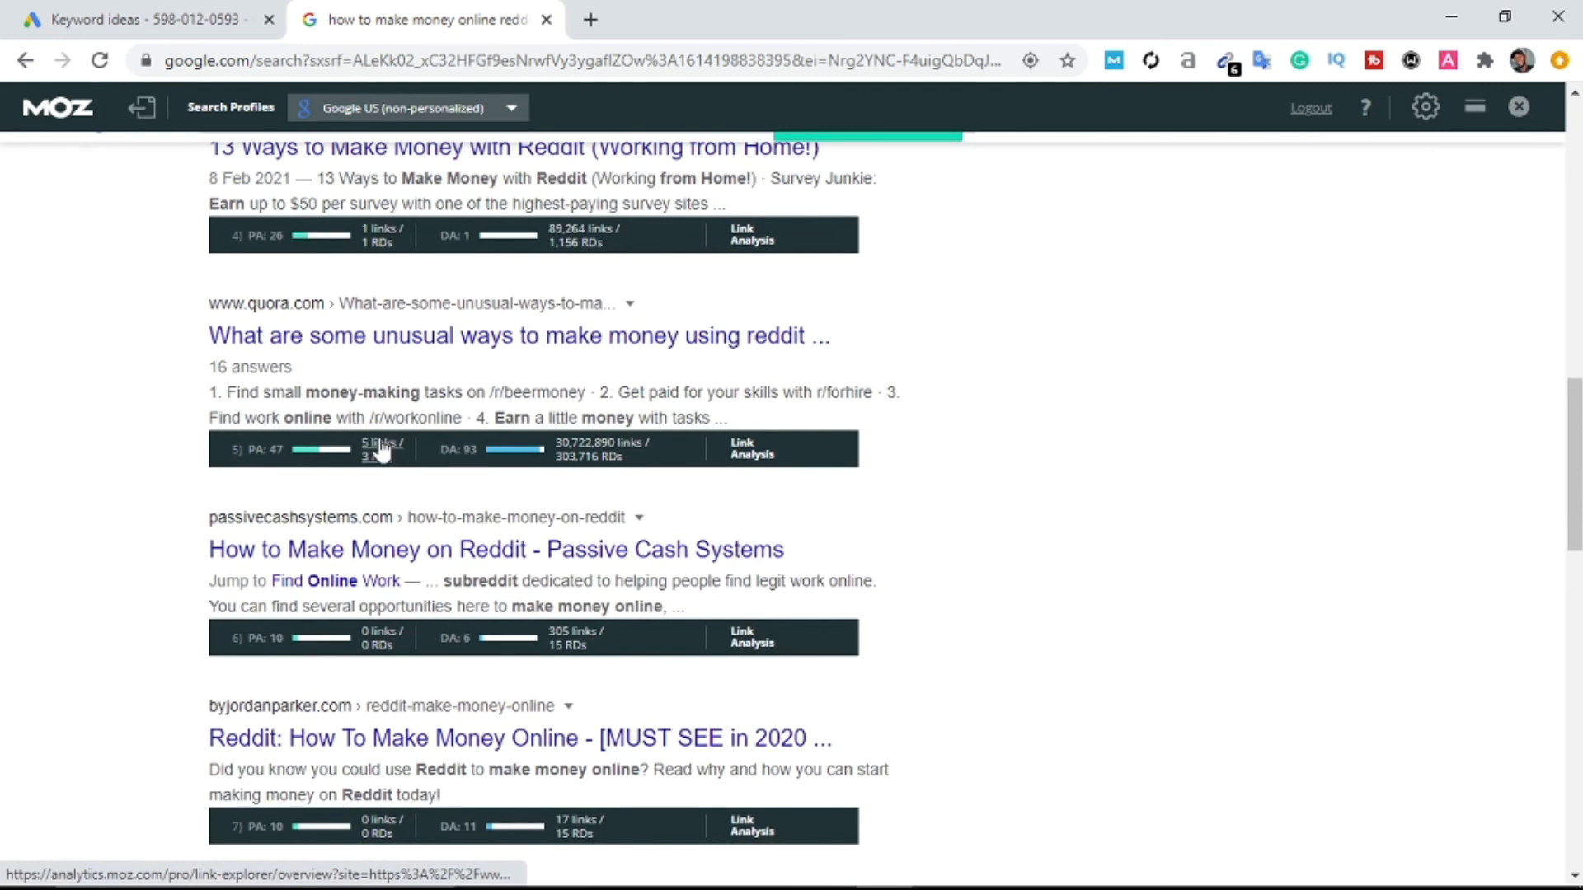
pyautogui.scroll(2, 445, 461)
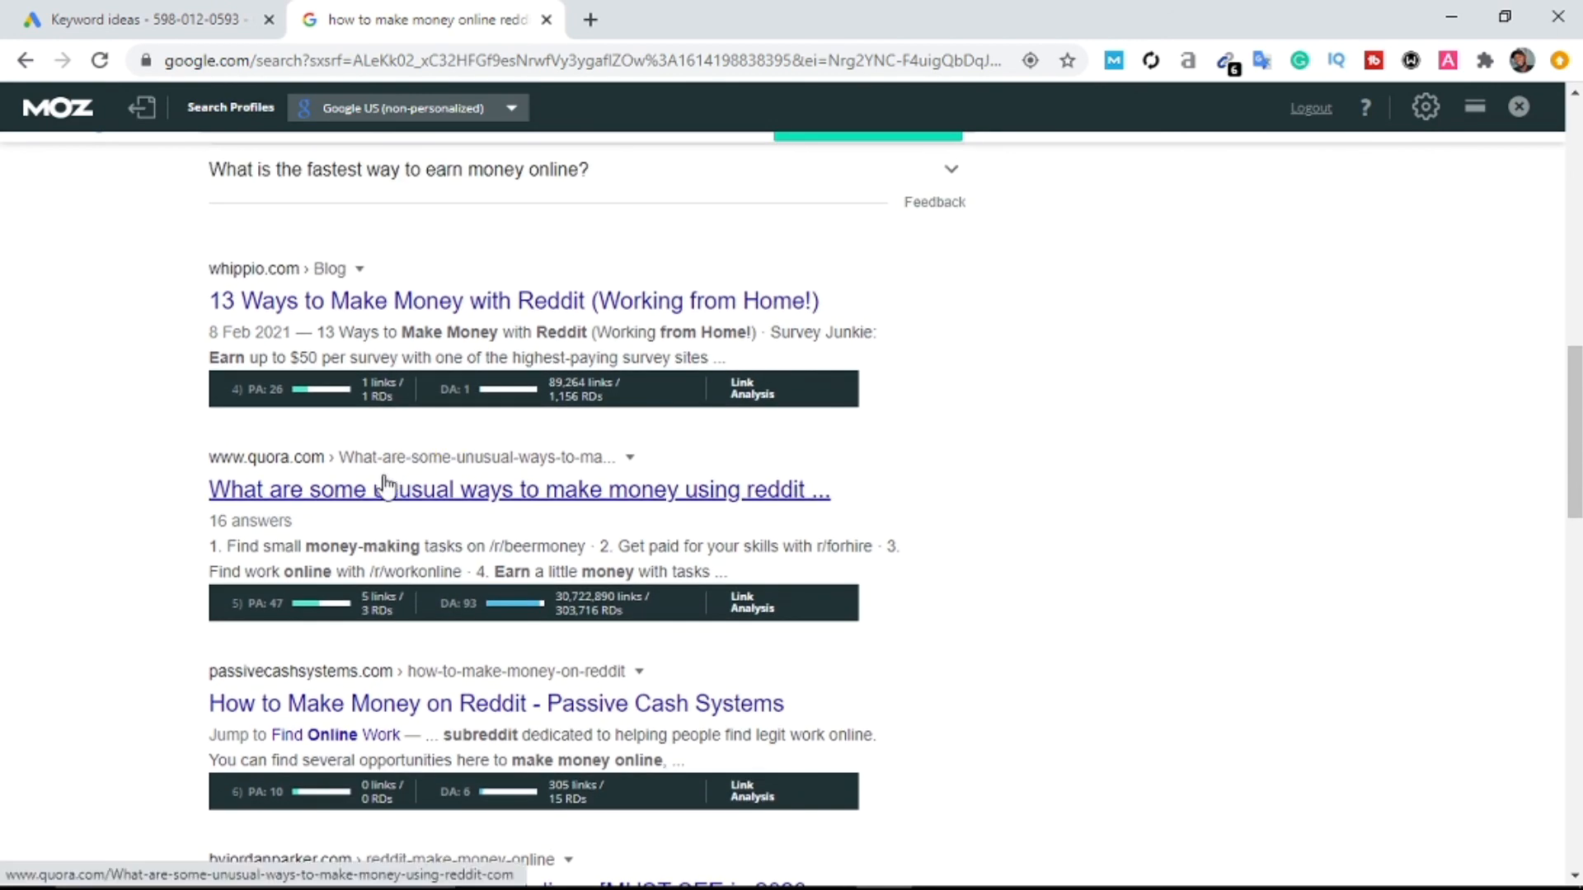
pyautogui.scroll(1, 484, 407)
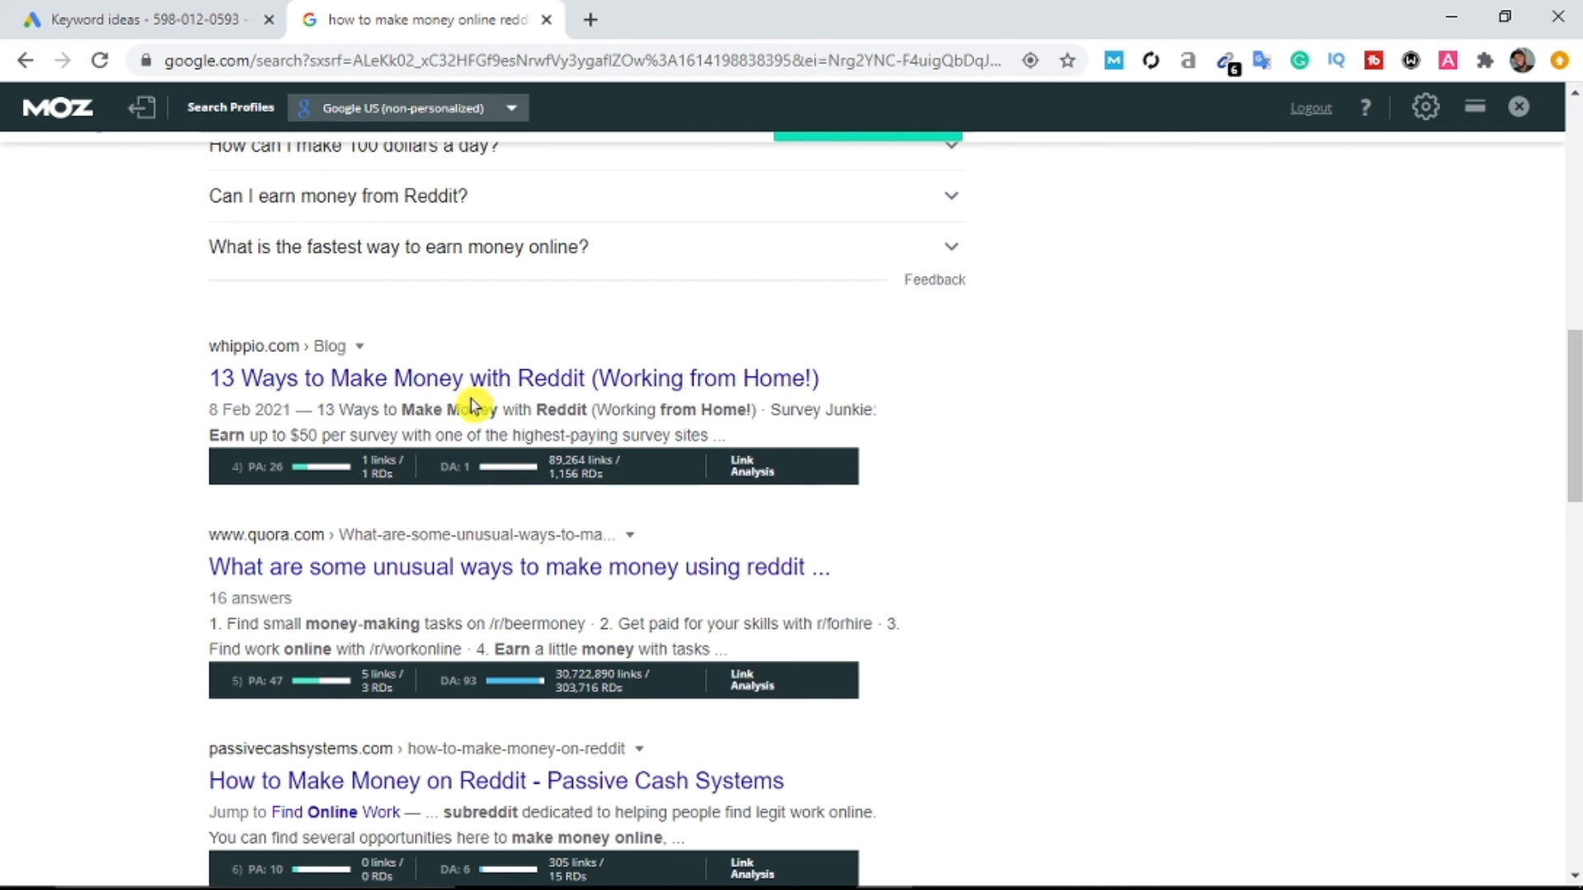
pyautogui.scroll(5, 482, 408)
pyautogui.scroll(9, 484, 412)
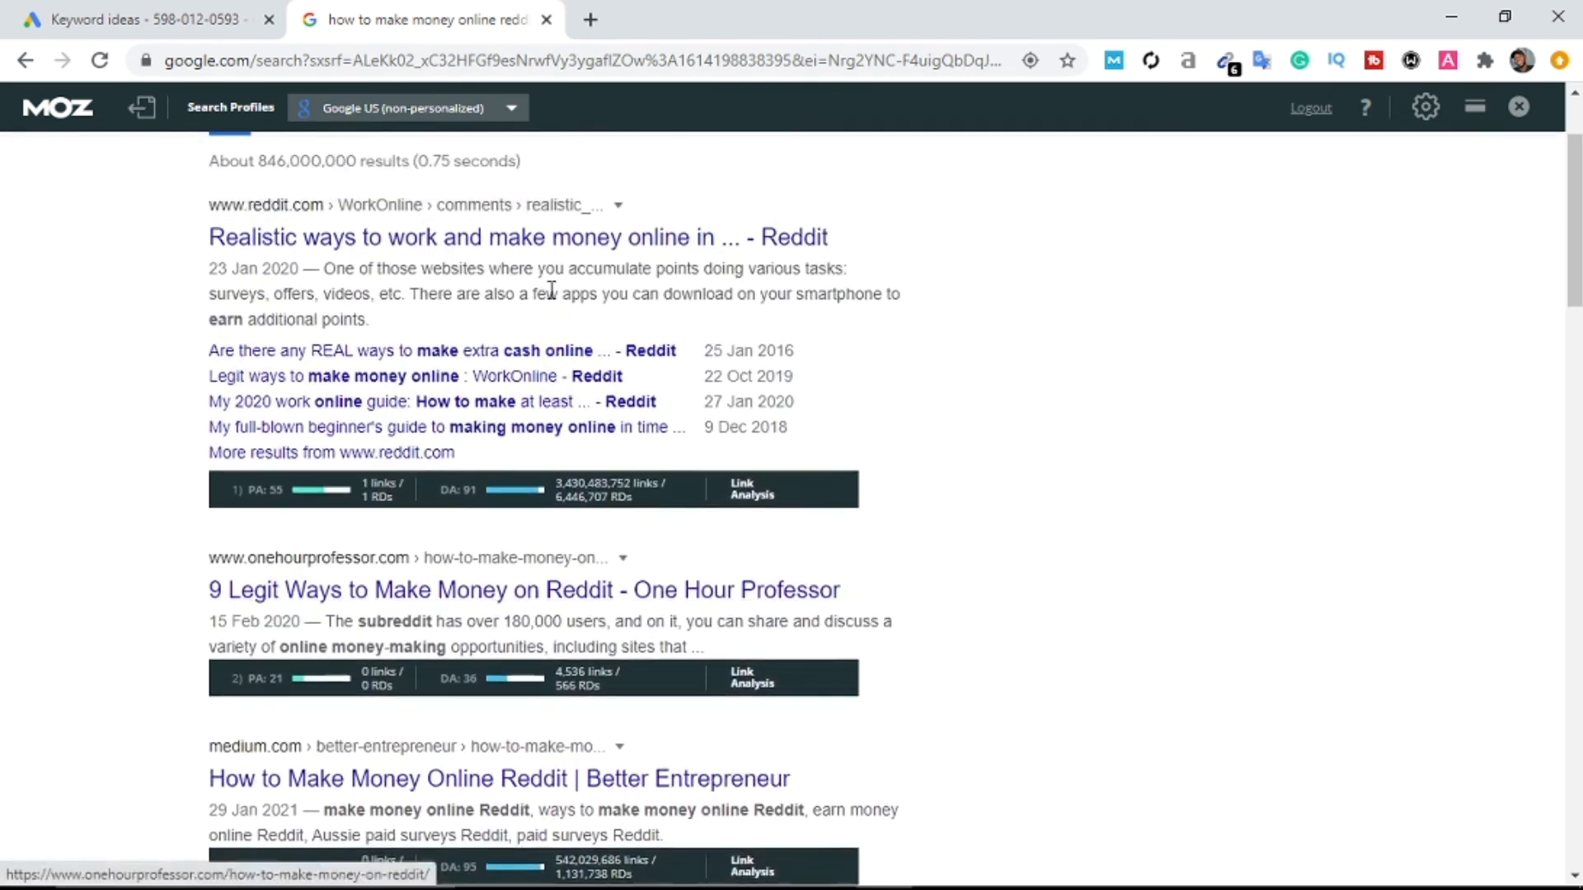